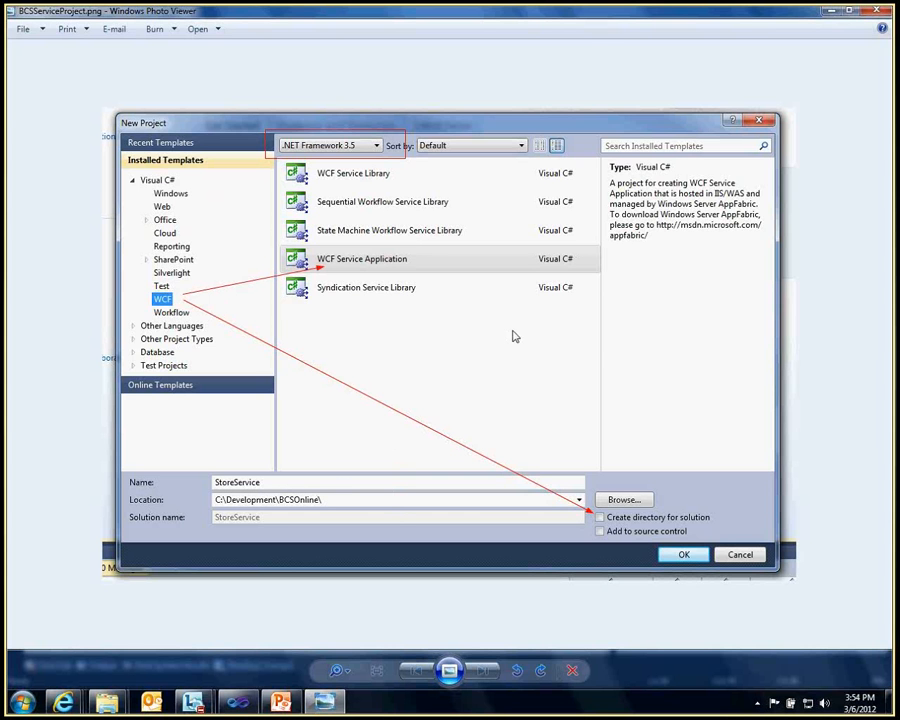
Step: Switch to Visual Studio and review the read list and read item operation contracts in the IStores interface
left_click(830, 12)
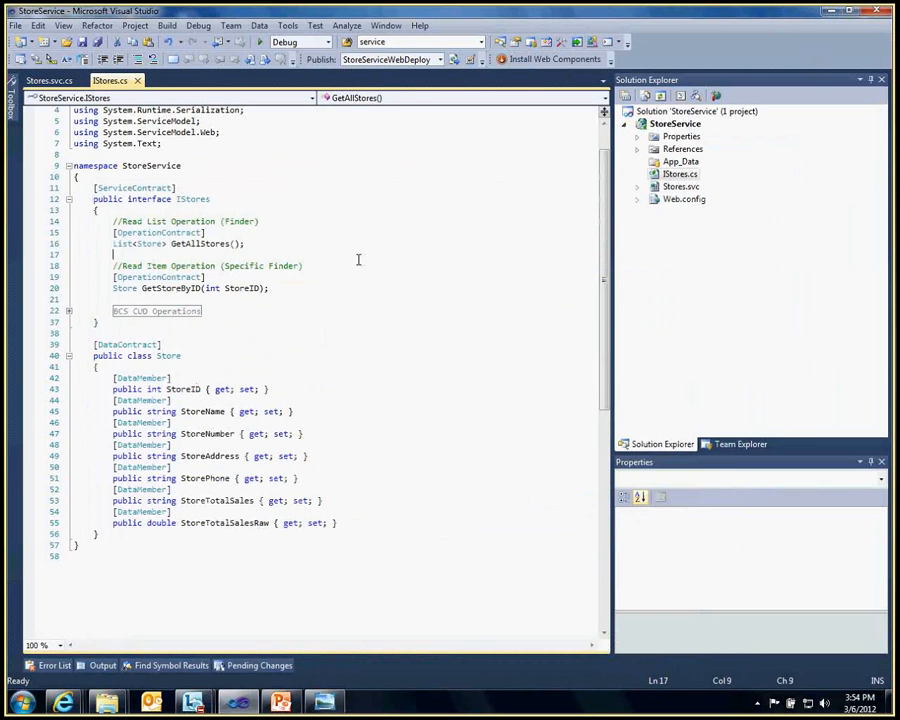
left_click(356, 256)
left_click(110, 233)
mouse_move(152, 236)
Step: Open the Stores.svc code and expand the GetAllStores method to examine how its loop builds the store list
double_click(680, 187)
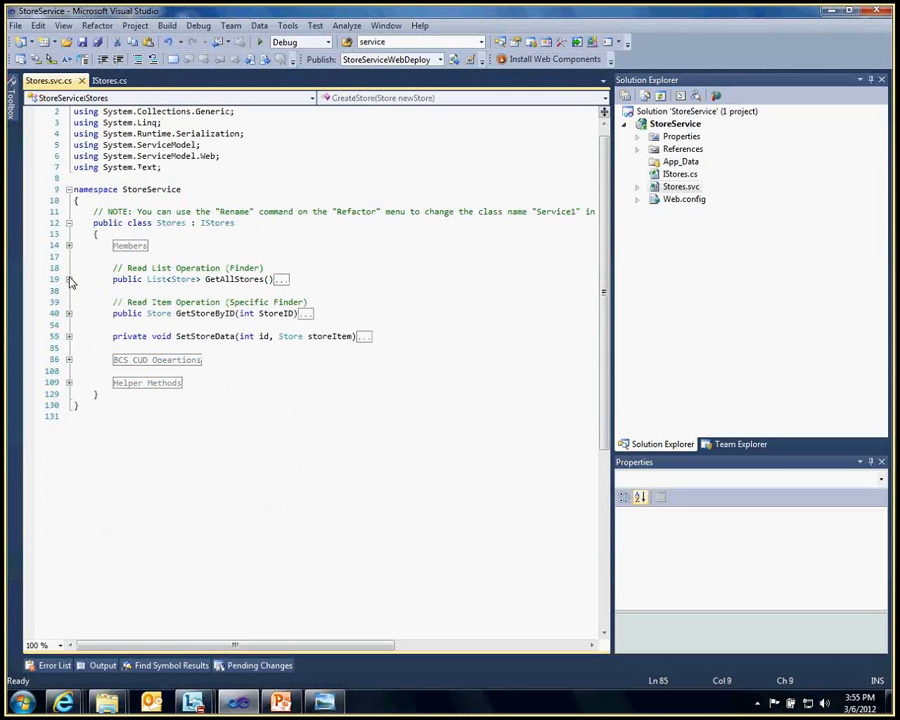
left_click(158, 279)
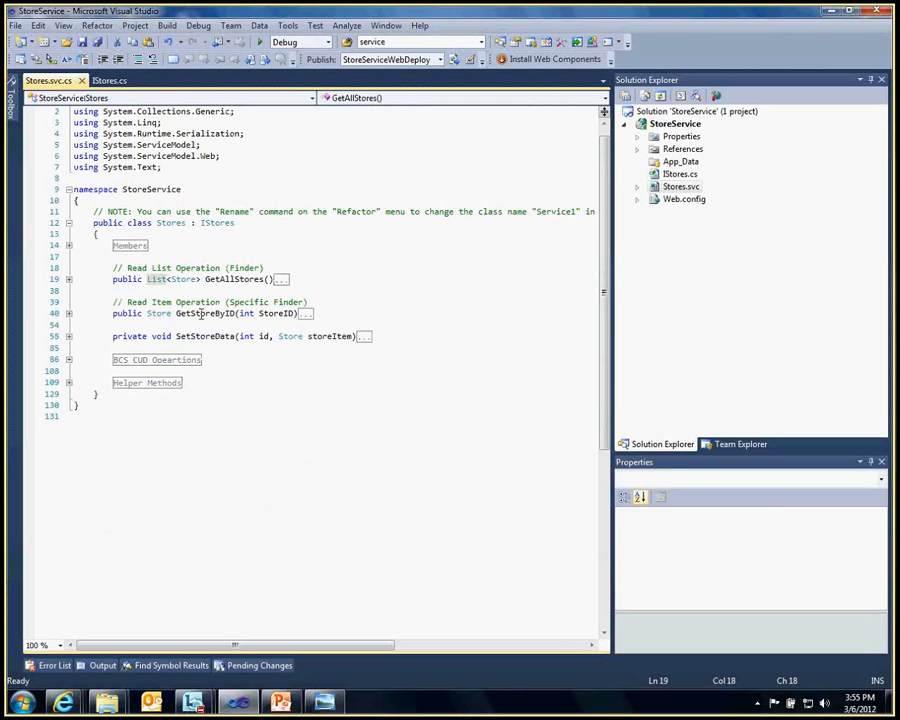
left_click(68, 279)
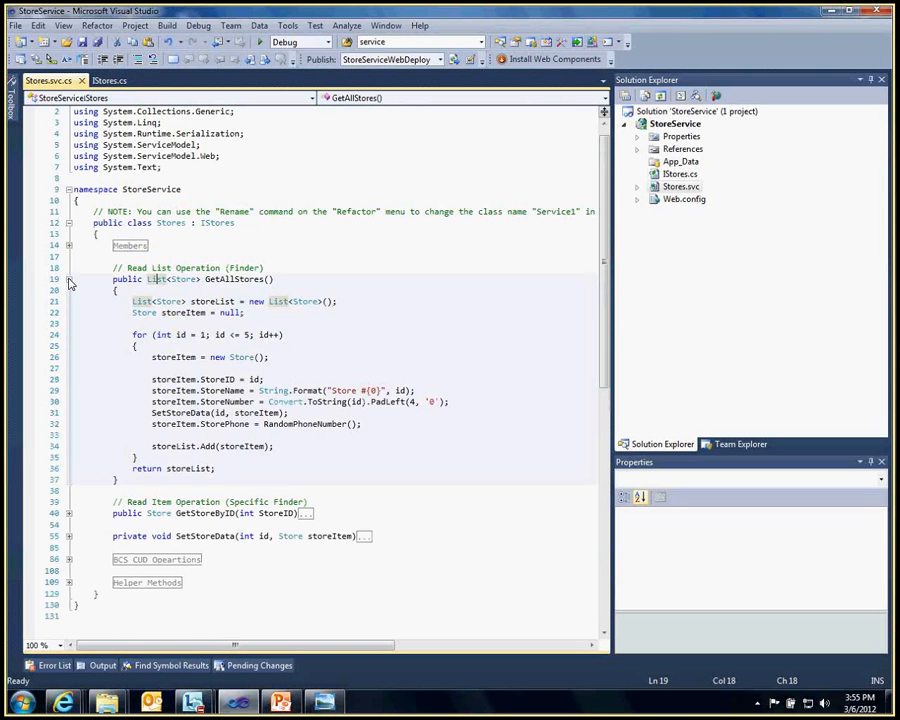
left_click(250, 313)
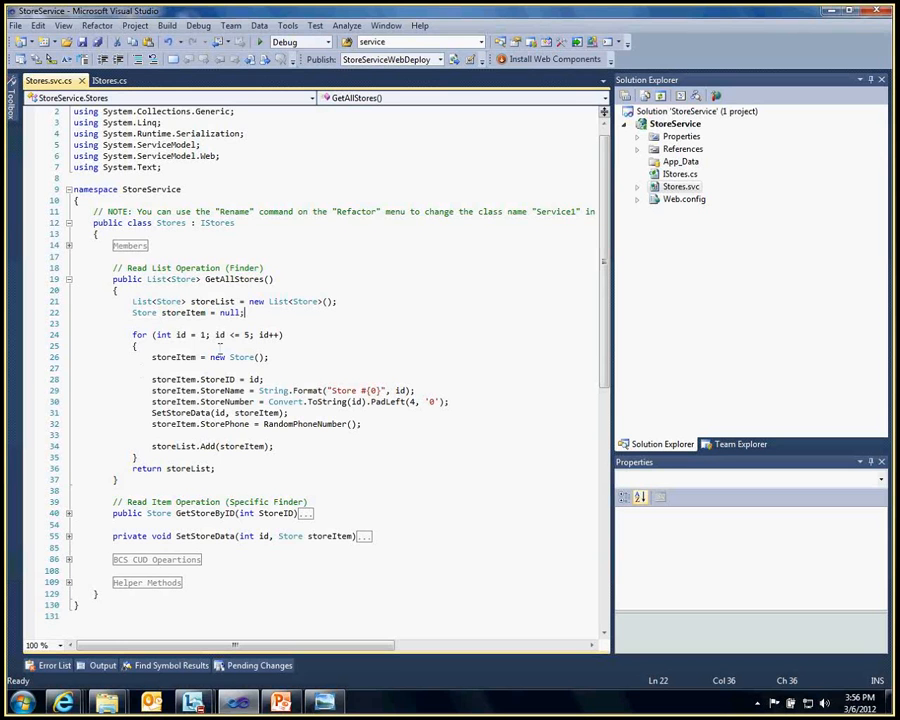
left_click(245, 337)
Step: Expand the SetStoreData method, examine the hard-coded address and sales assignments, and collapse it again
scroll(90, 512, "down", 3)
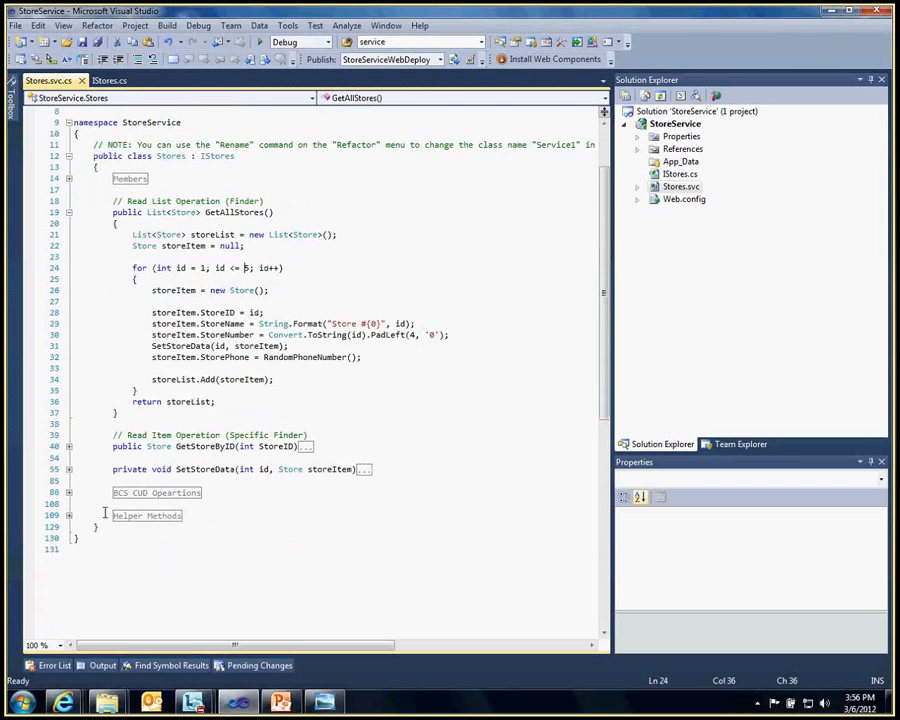
left_click(68, 436)
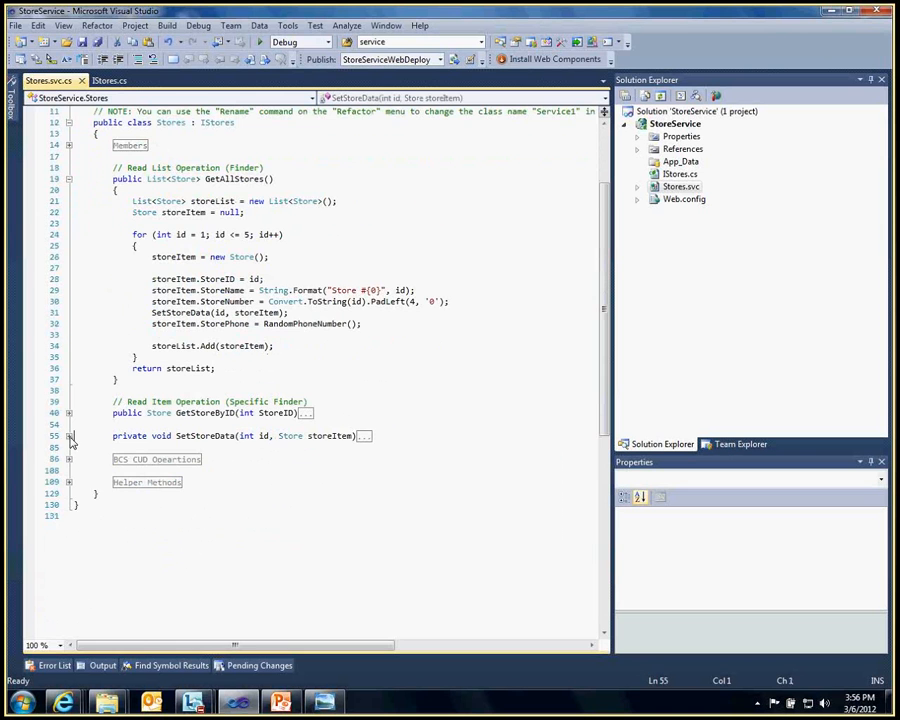
scroll(247, 455, "down", 3)
scroll(247, 455, "down", 5)
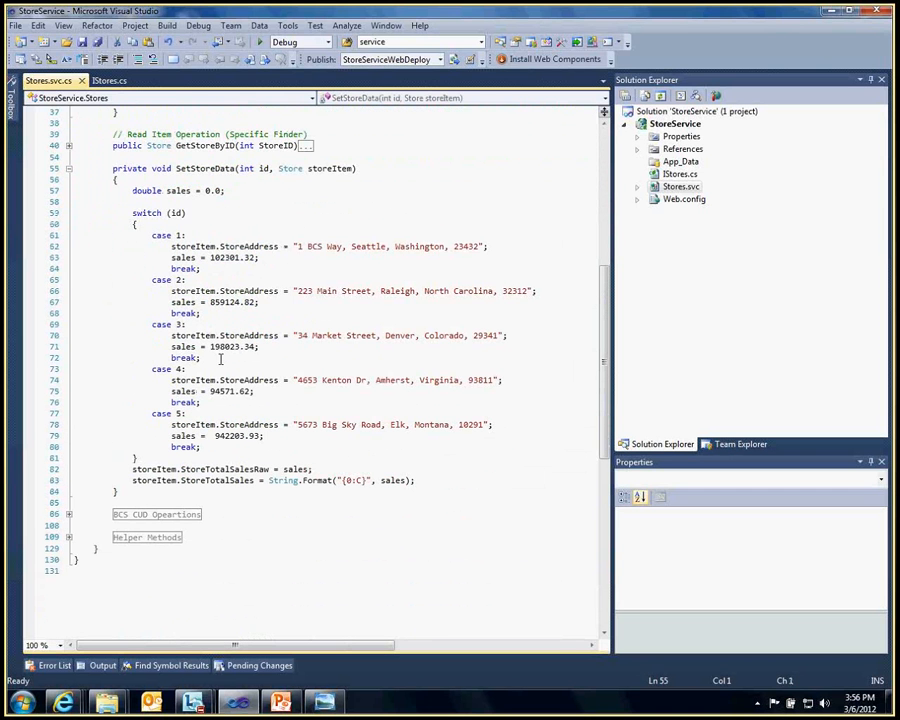
left_click_drag(297, 246, 481, 245)
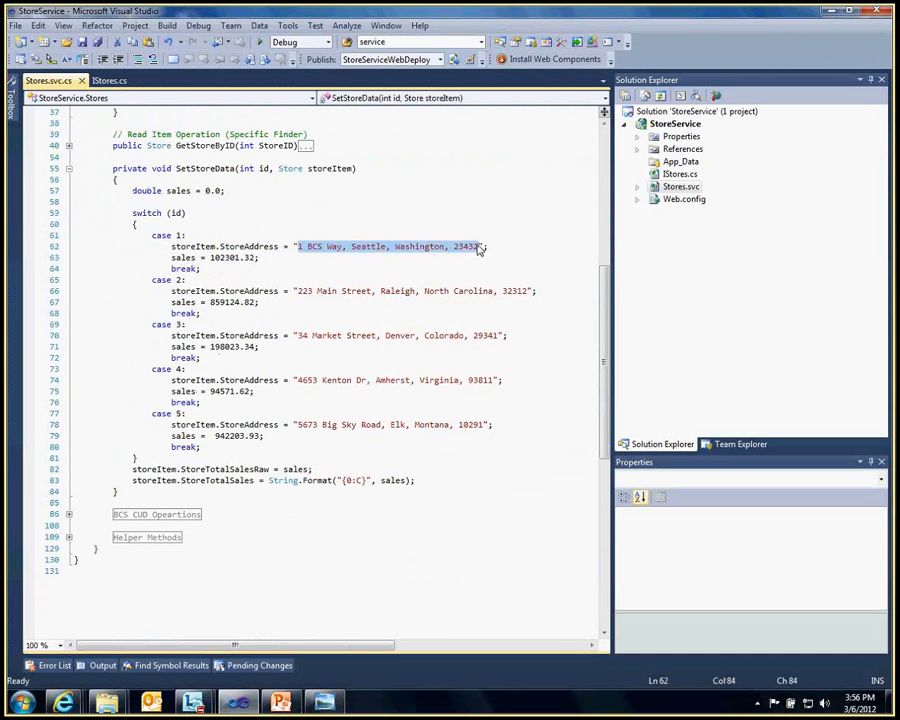
left_click(425, 269)
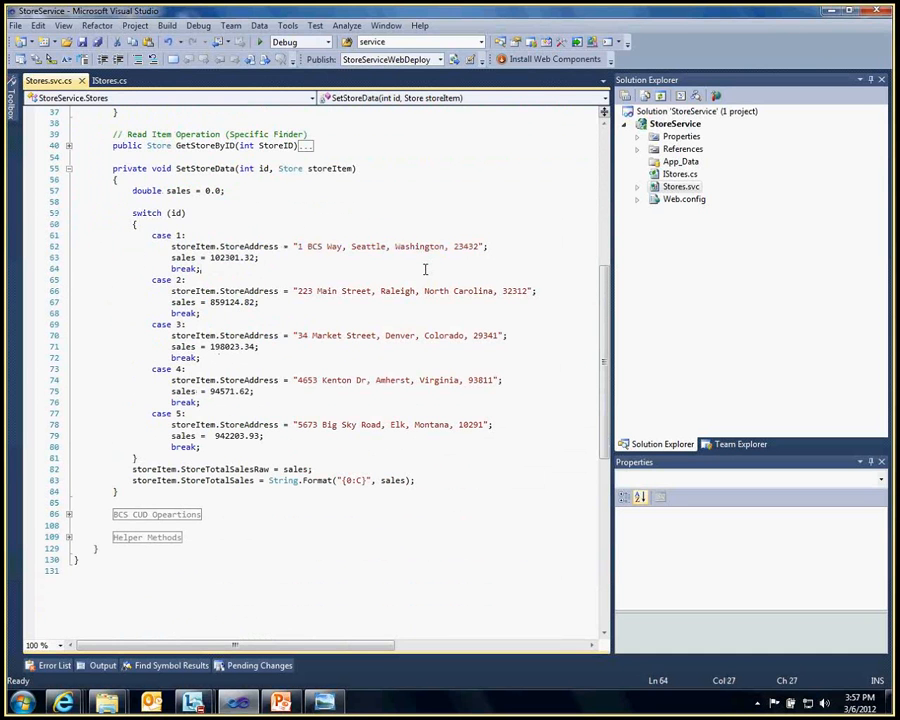
left_click(182, 257)
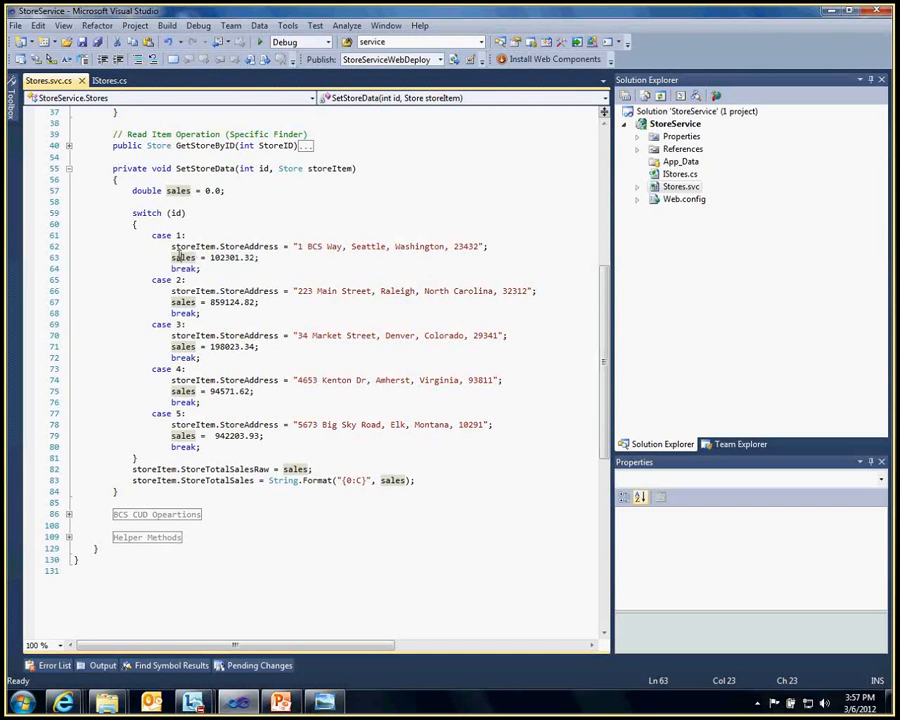
left_click(69, 168)
left_click(225, 251)
Step: Expand the GetStoreByID method and compare its RandomPhoneNumber call with the one in GetAllStores
scroll(225, 251, "up", 7)
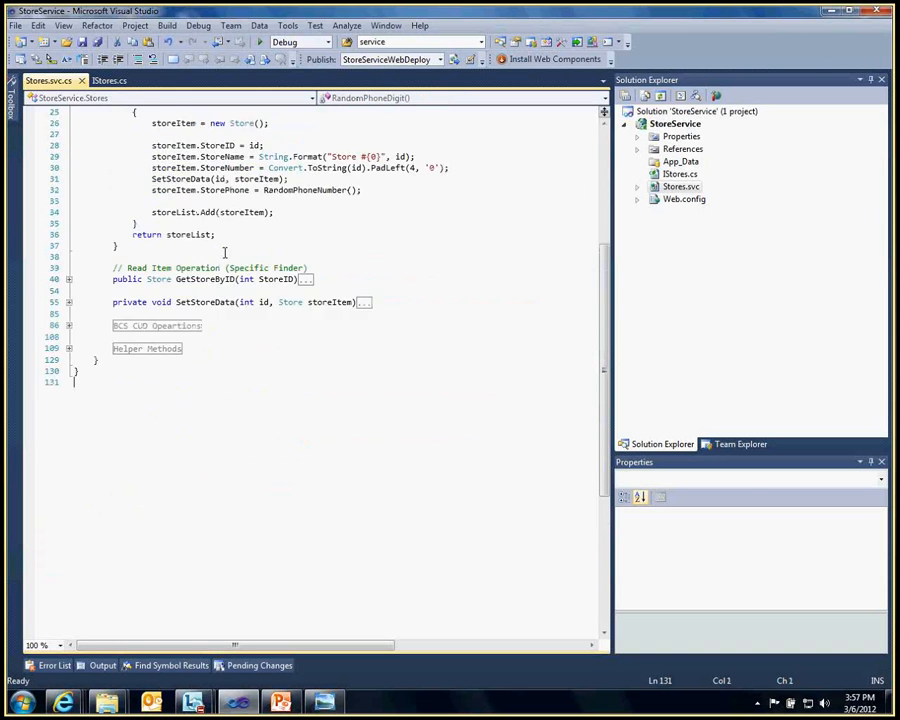
left_click(69, 145)
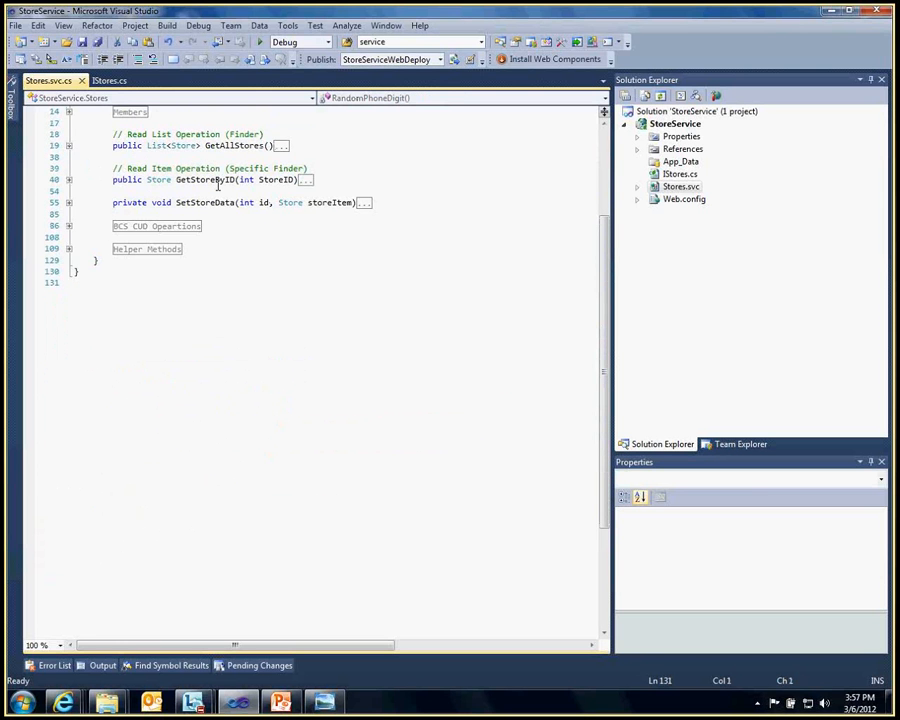
left_click(69, 179)
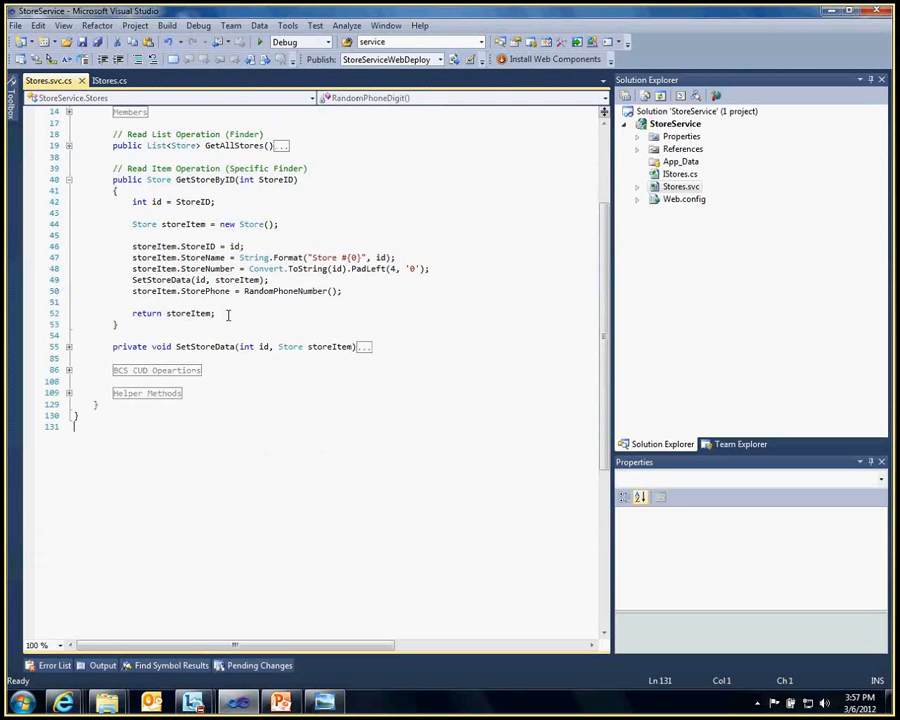
double_click(255, 291)
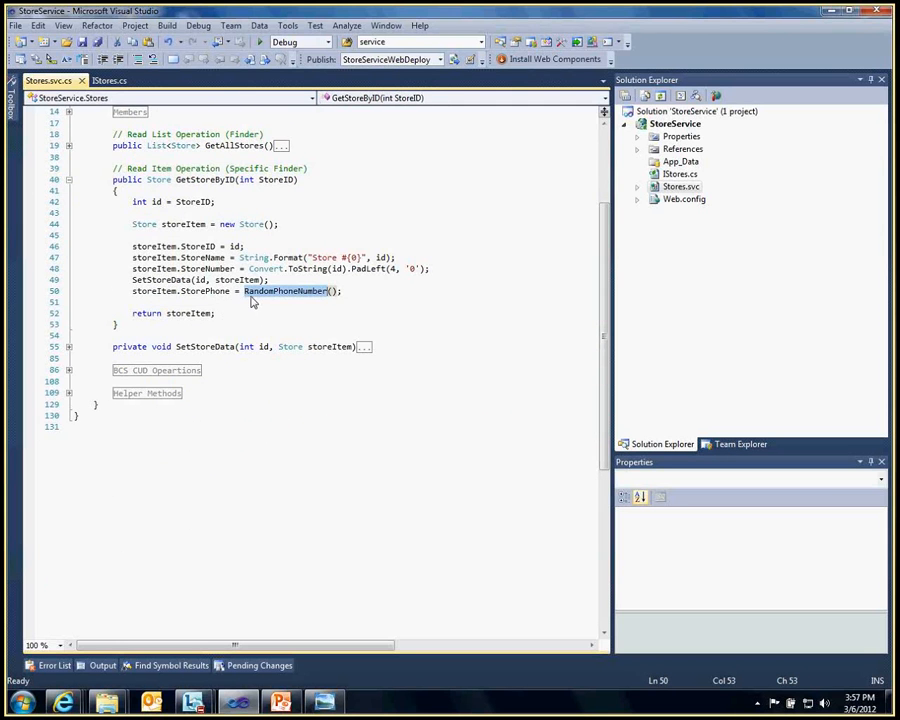
left_click(68, 146)
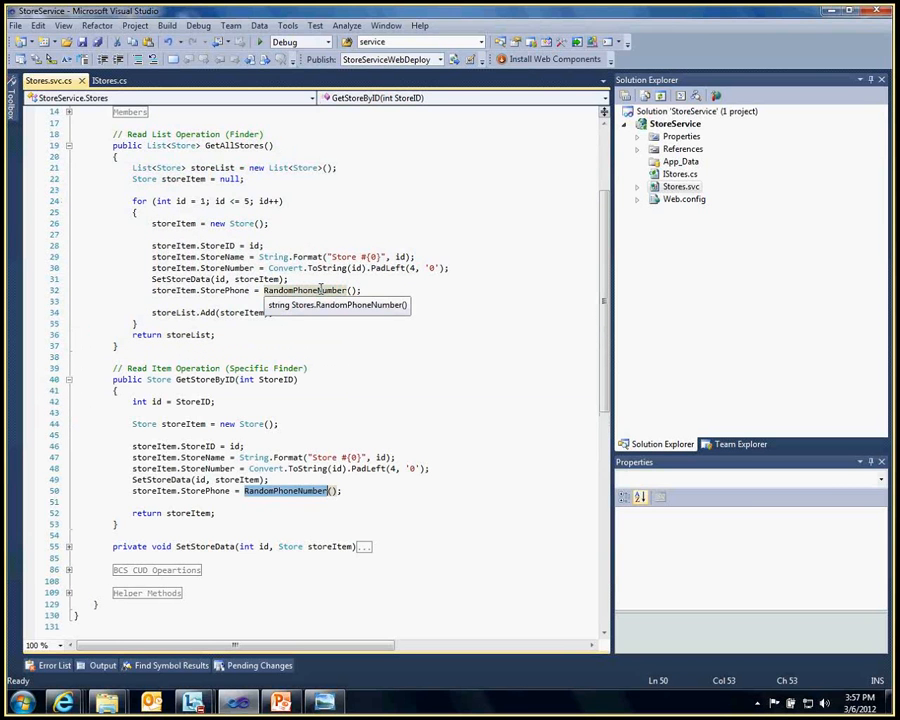
left_click(312, 292)
left_click(305, 310)
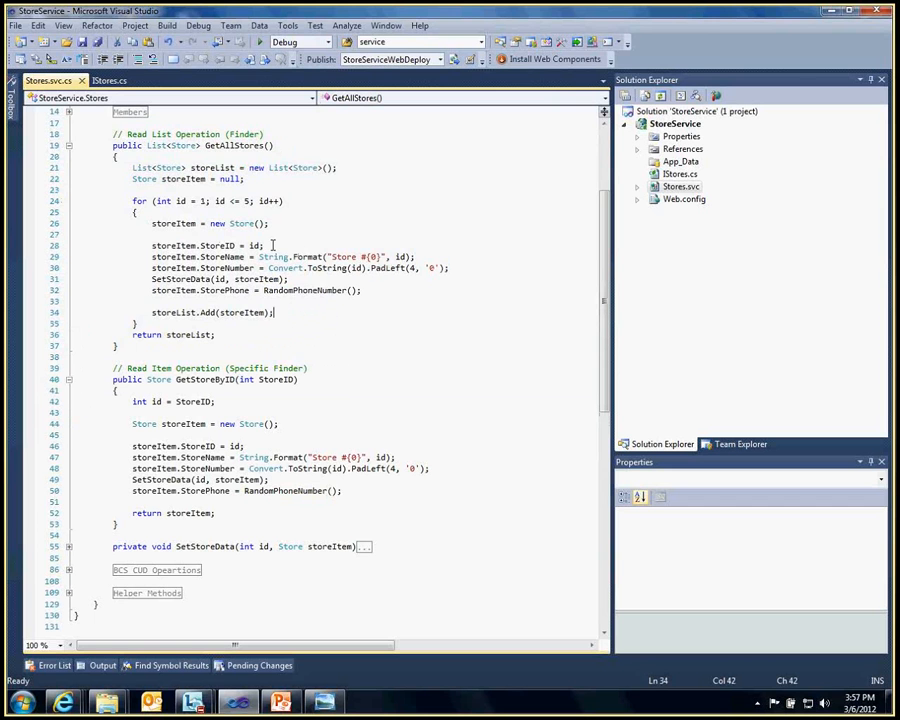
Step: Start debugging the StoreService project and invoke the GetAllStores operation in the WCF Test Client
left_click(260, 46)
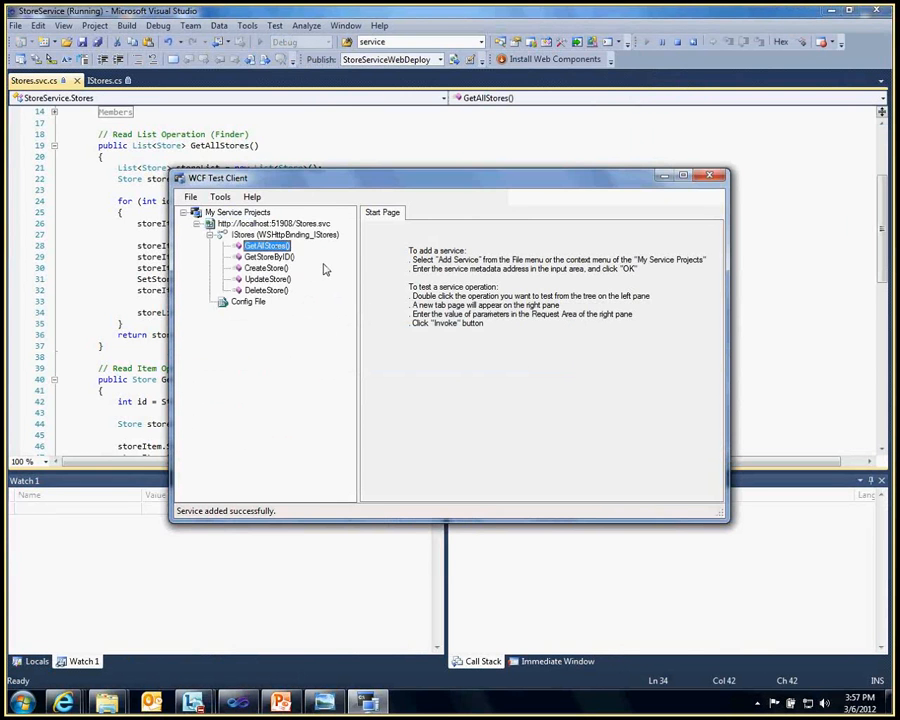
left_click(266, 258)
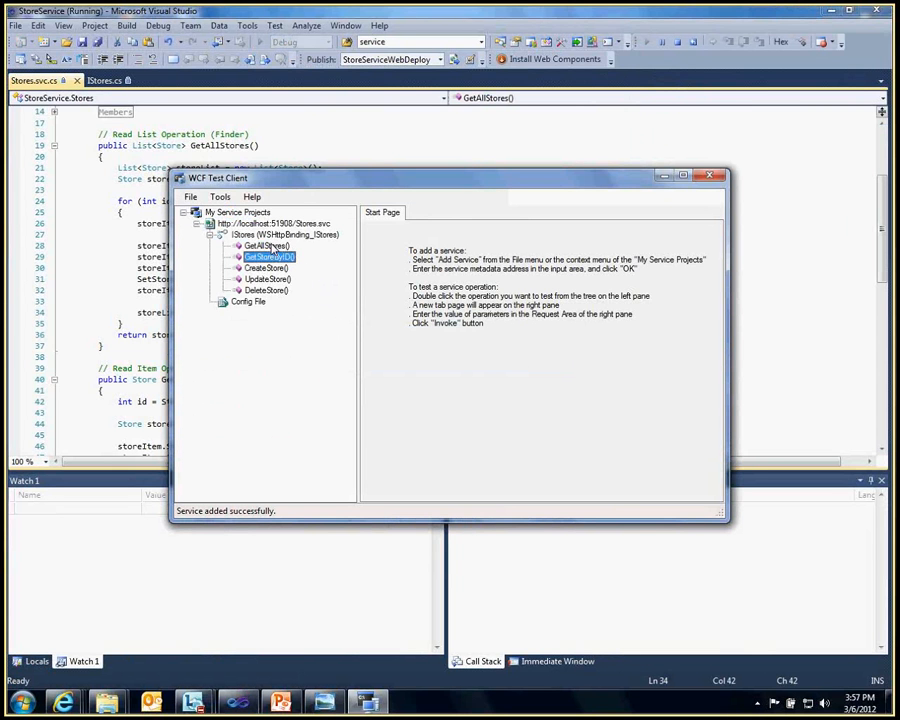
double_click(268, 246)
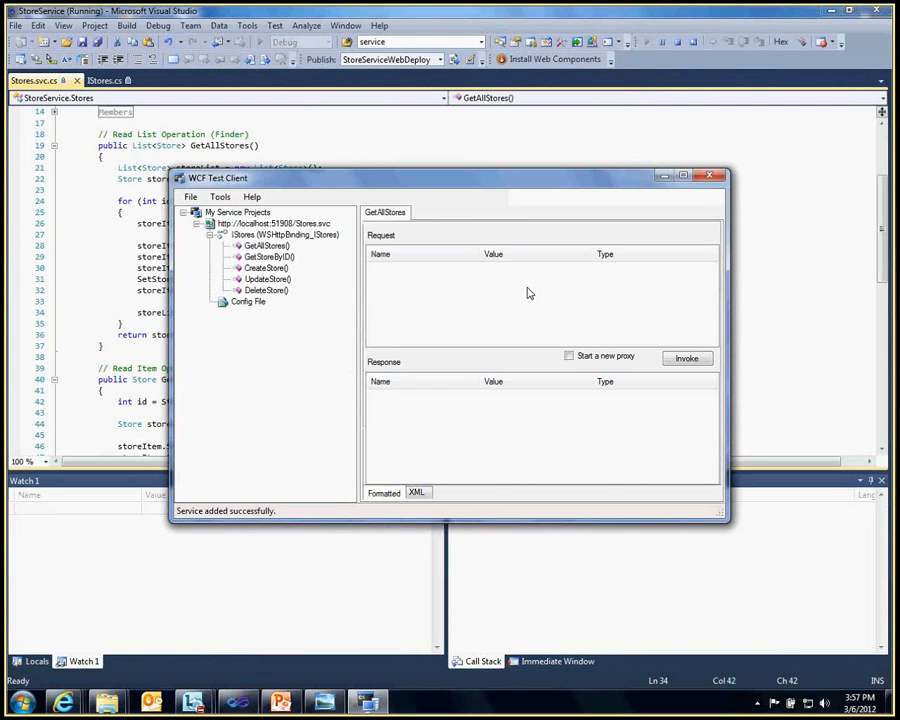
left_click(683, 357)
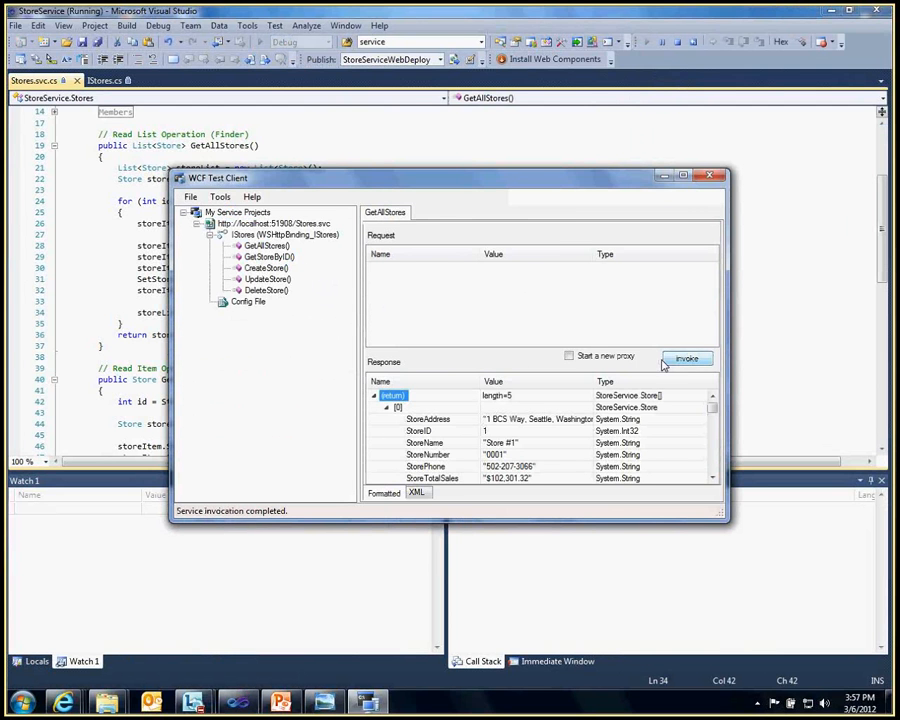
Step: Enlarge the response area, collapse all returned stores, and expand the first one to inspect its fields, including StorePhone
left_click(590, 349)
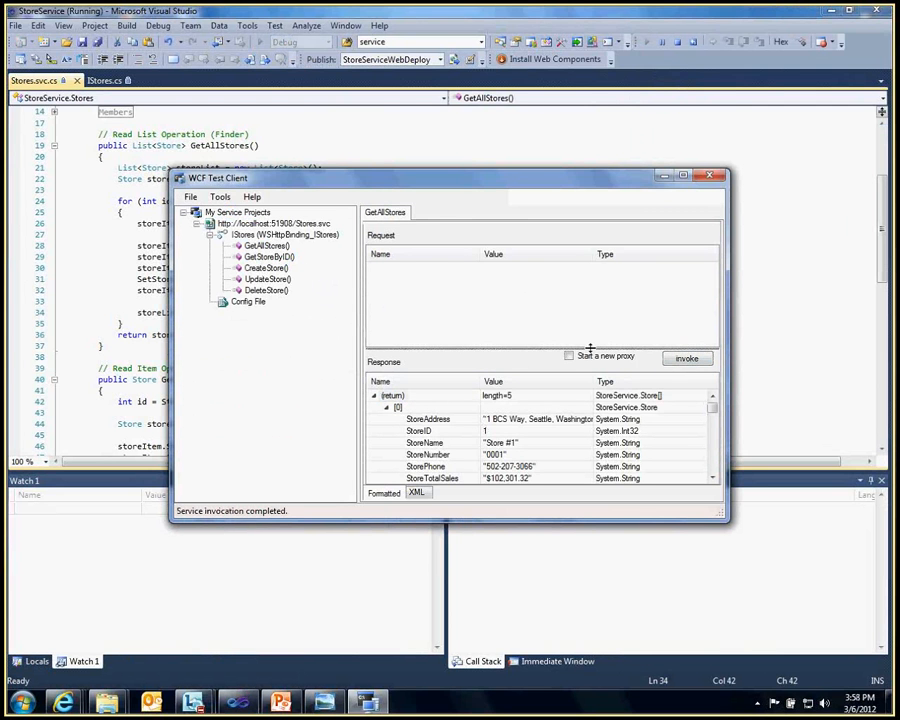
left_click_drag(590, 349, 590, 267)
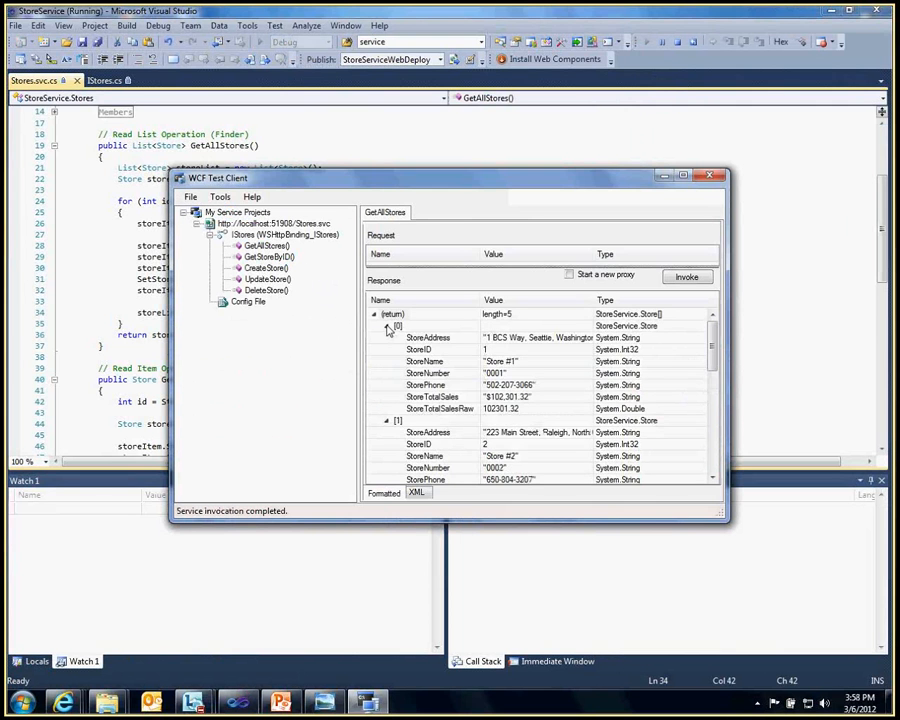
left_click(386, 326)
left_click(386, 338)
left_click(387, 349)
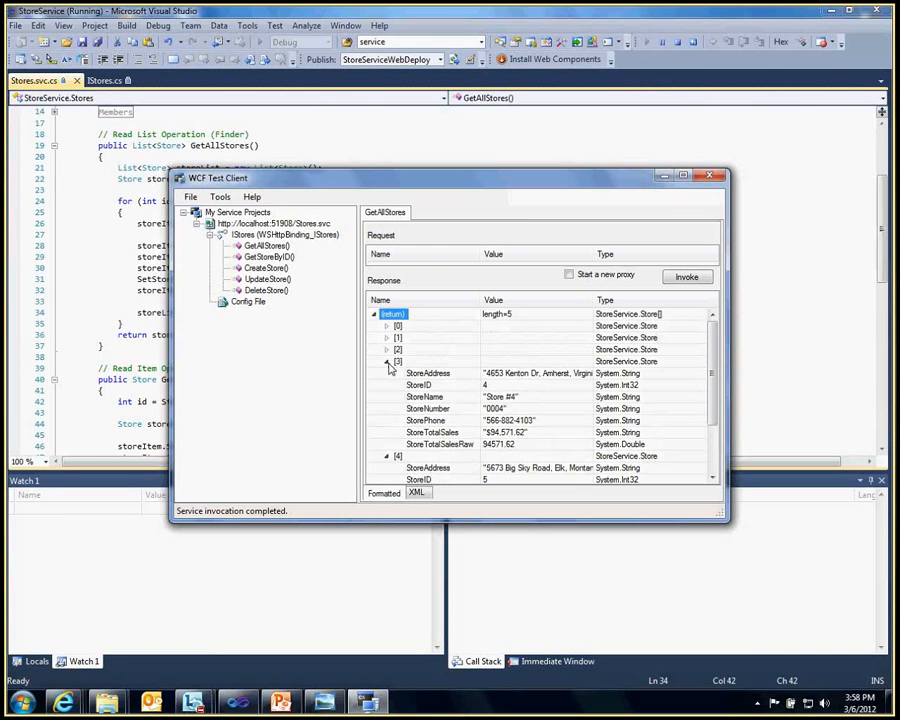
left_click(387, 361)
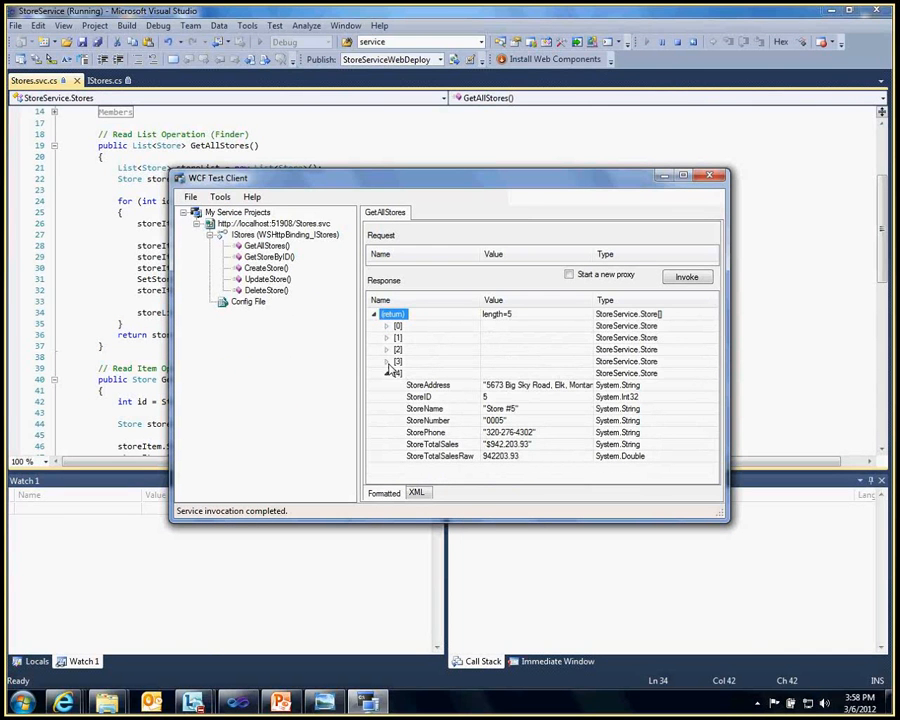
left_click(387, 372)
left_click(386, 326)
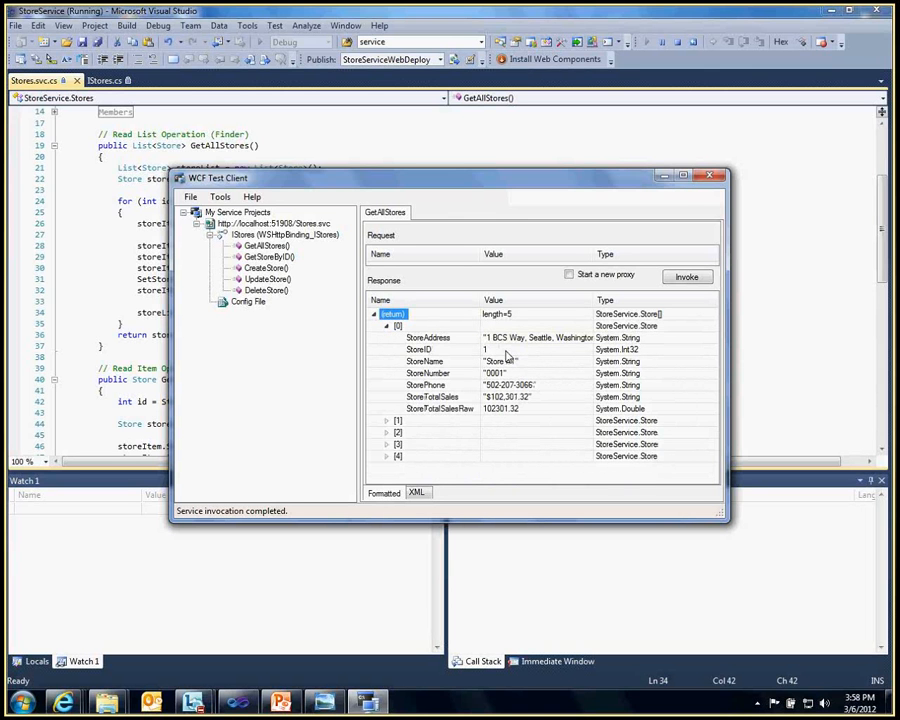
left_click(440, 386)
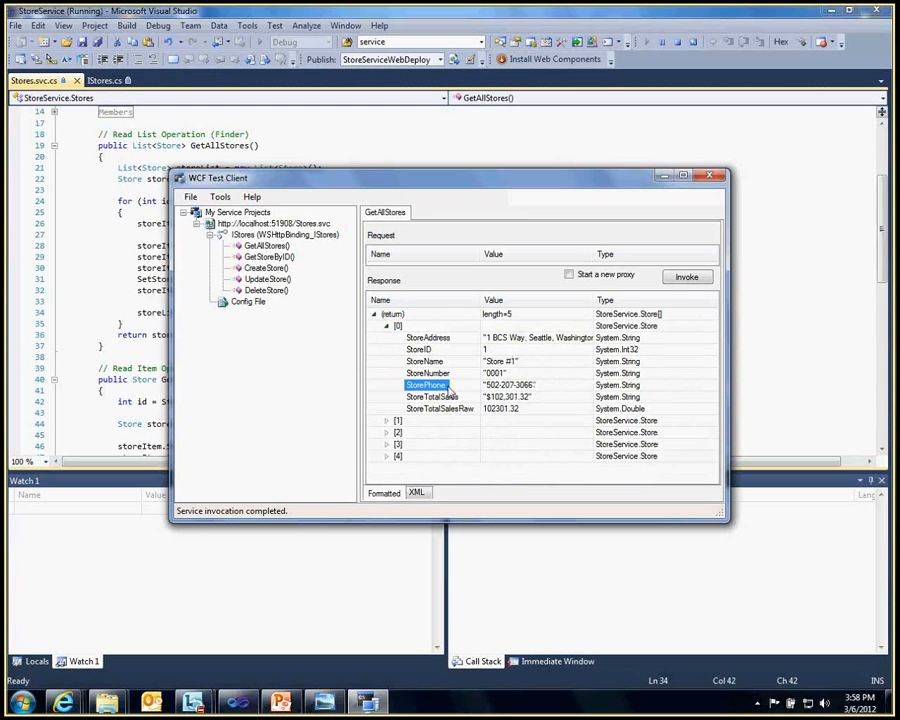
Step: Invoke GetAllStores several more times to check how the returned phone numbers vary
left_click(672, 279)
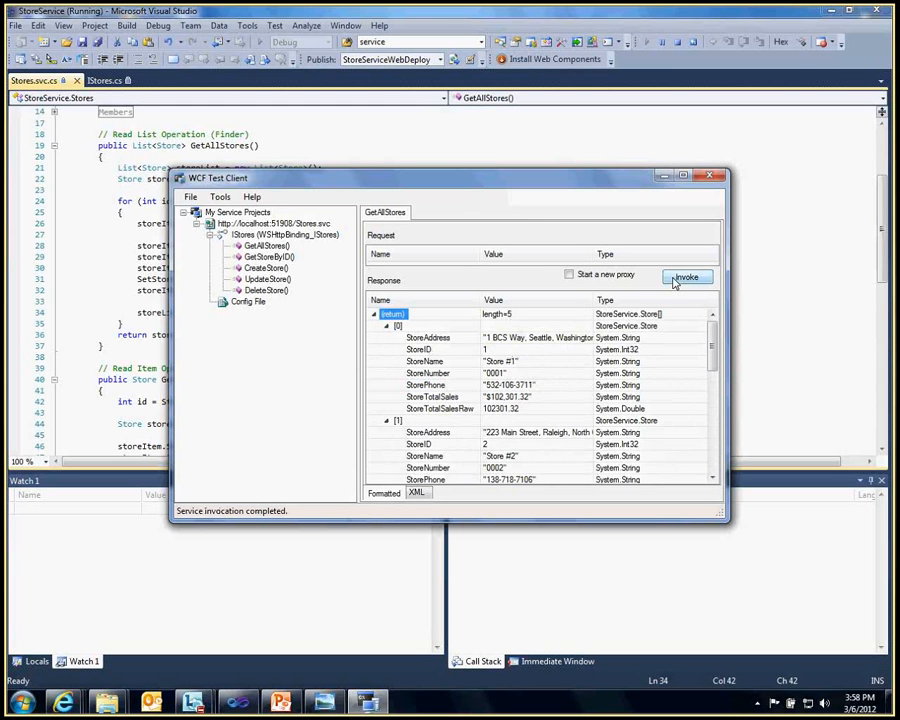
left_click(674, 282)
left_click(674, 282)
left_click(674, 282)
left_click(674, 280)
Step: Invoke the GetStoreByID operation repeatedly with StoreID 1 and enlarge its response area
double_click(272, 258)
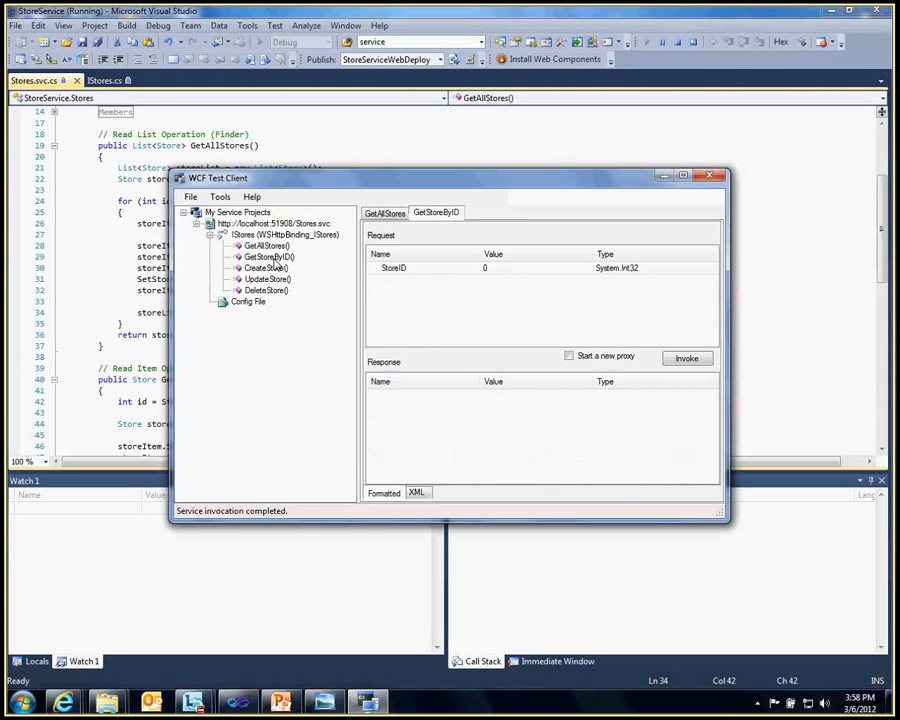
left_click(518, 267)
type("1")
left_click(687, 358)
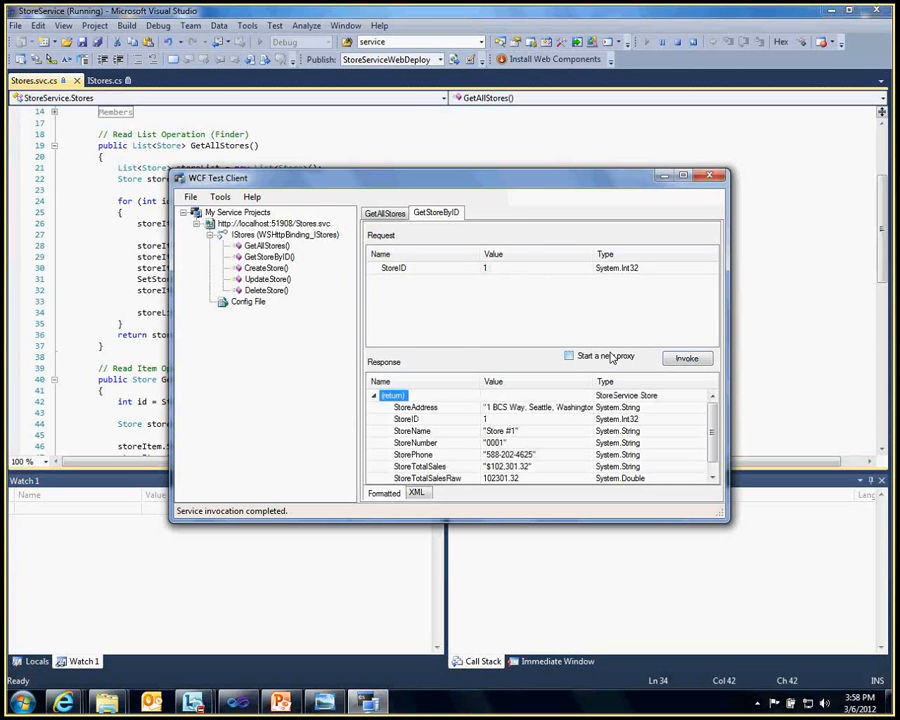
left_click_drag(611, 349, 606, 292)
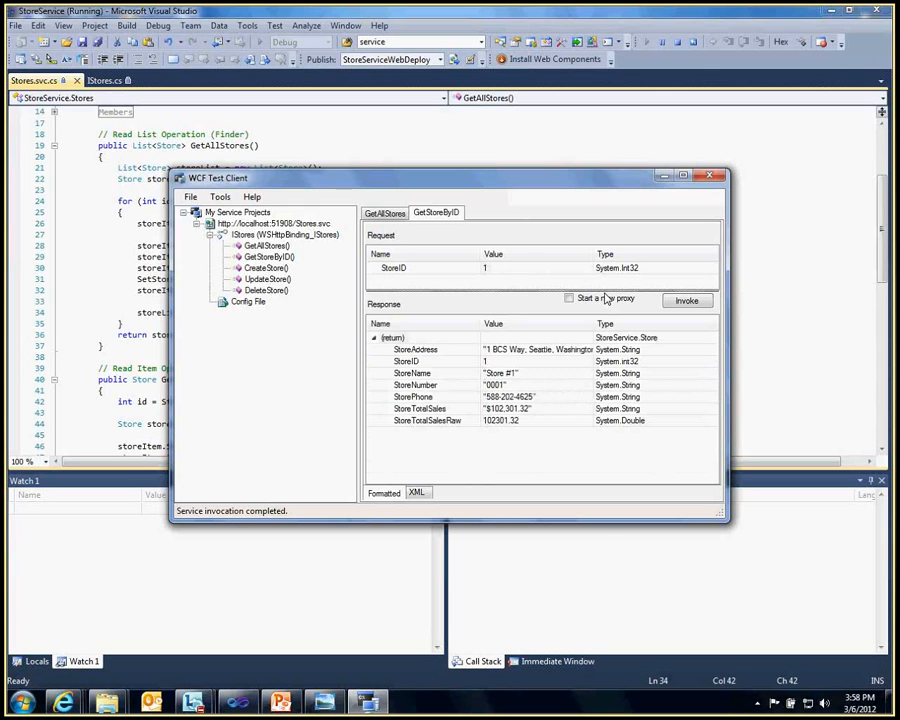
left_click(688, 301)
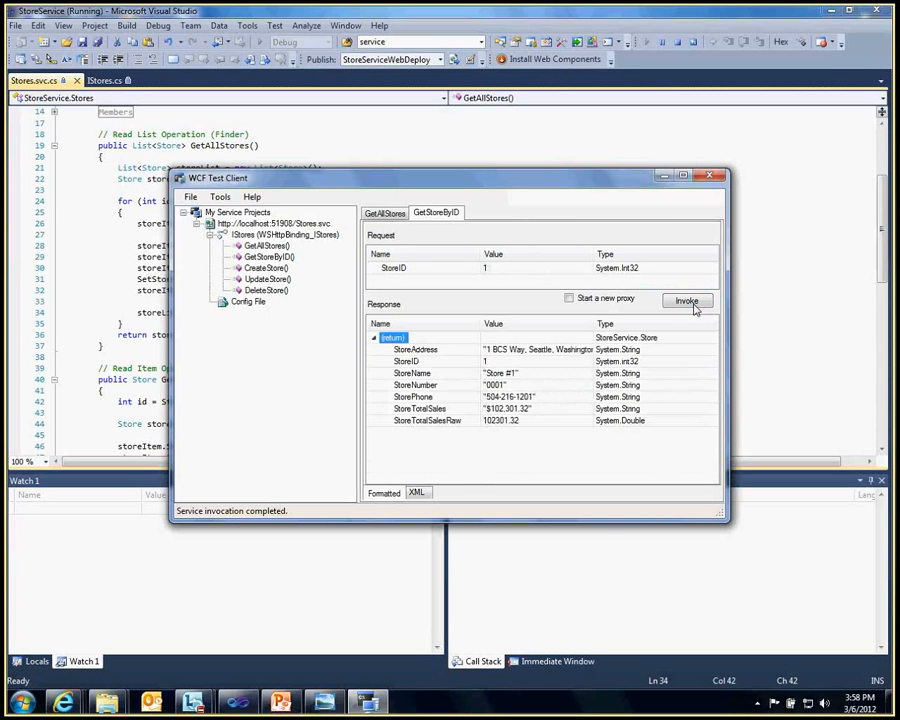
left_click(694, 307)
Step: Invoke GetStoreByID for StoreID values 2, 3 and 4 in turn
left_click(500, 270)
type("2")
left_click(676, 301)
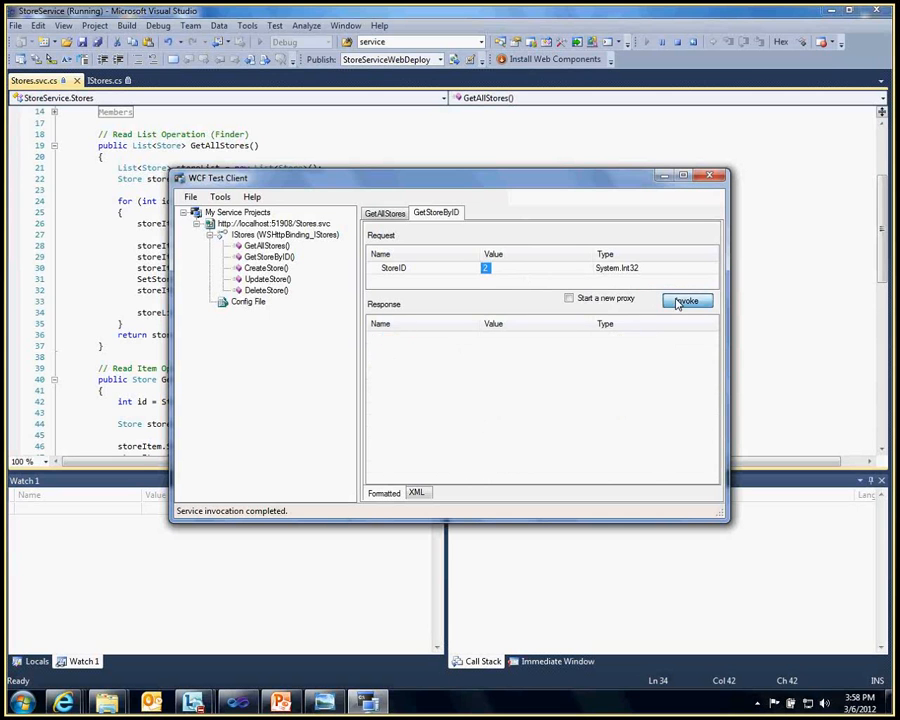
left_click(500, 268)
type("3")
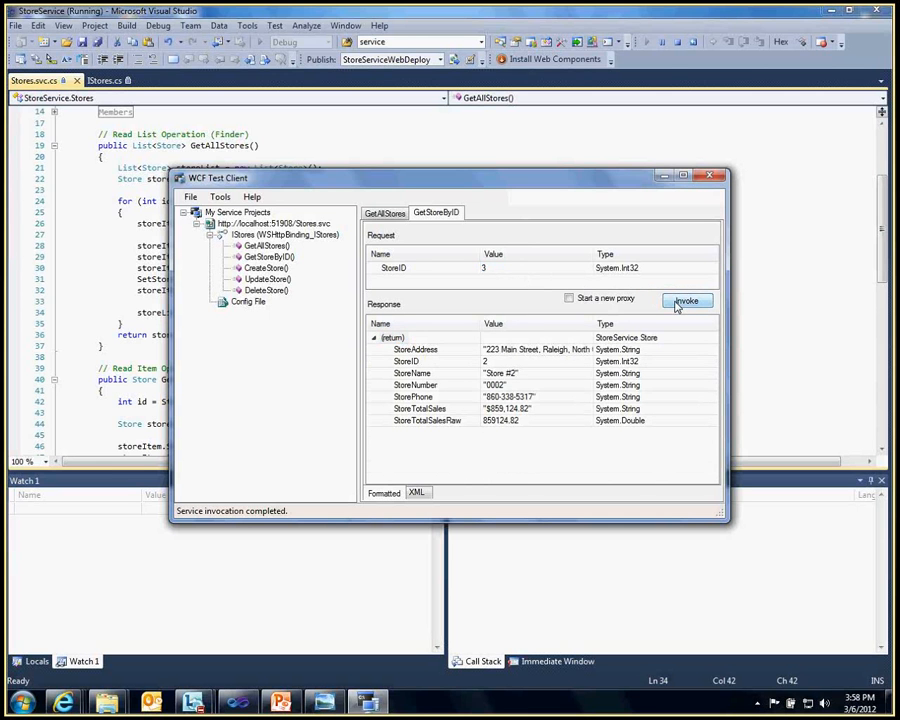
left_click(674, 303)
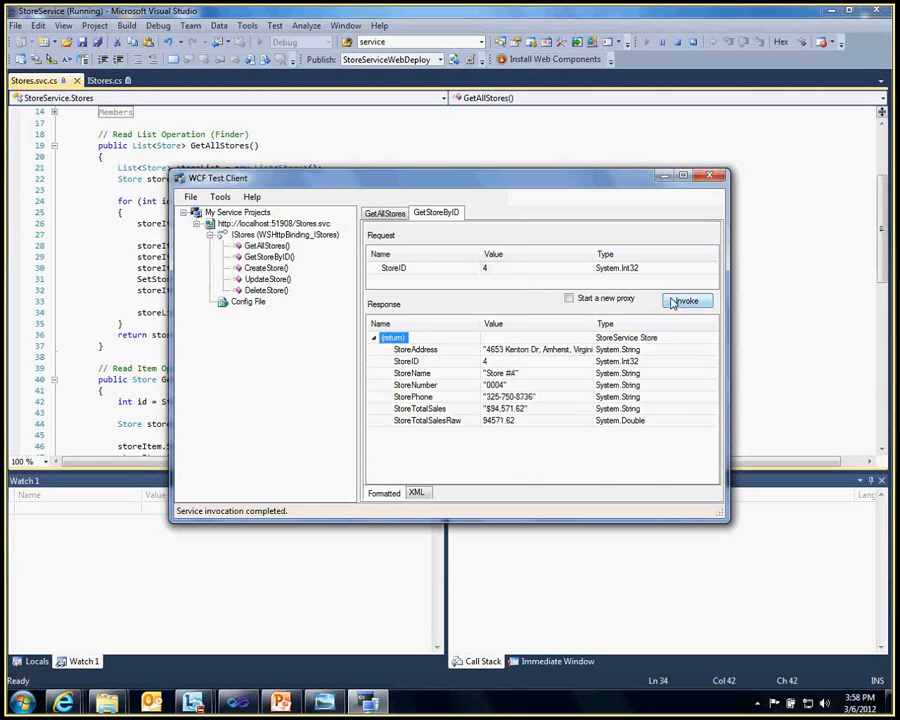
Step: Invoke GetStoreByID for StoreID 4 several more times, and close the WCF Test Client
left_click(674, 303)
left_click(674, 303)
left_click(674, 303)
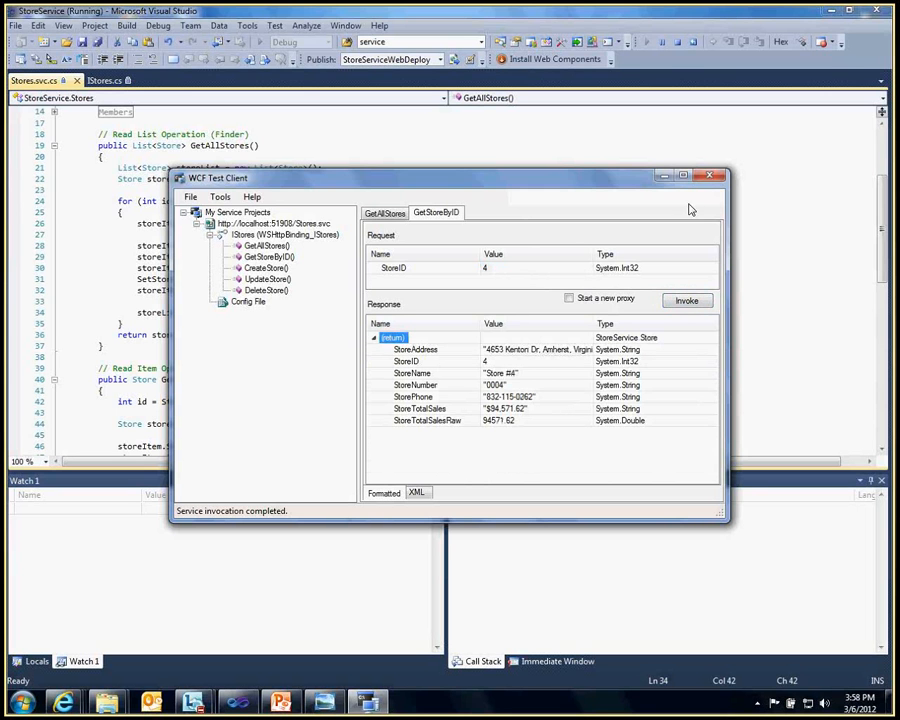
left_click(707, 175)
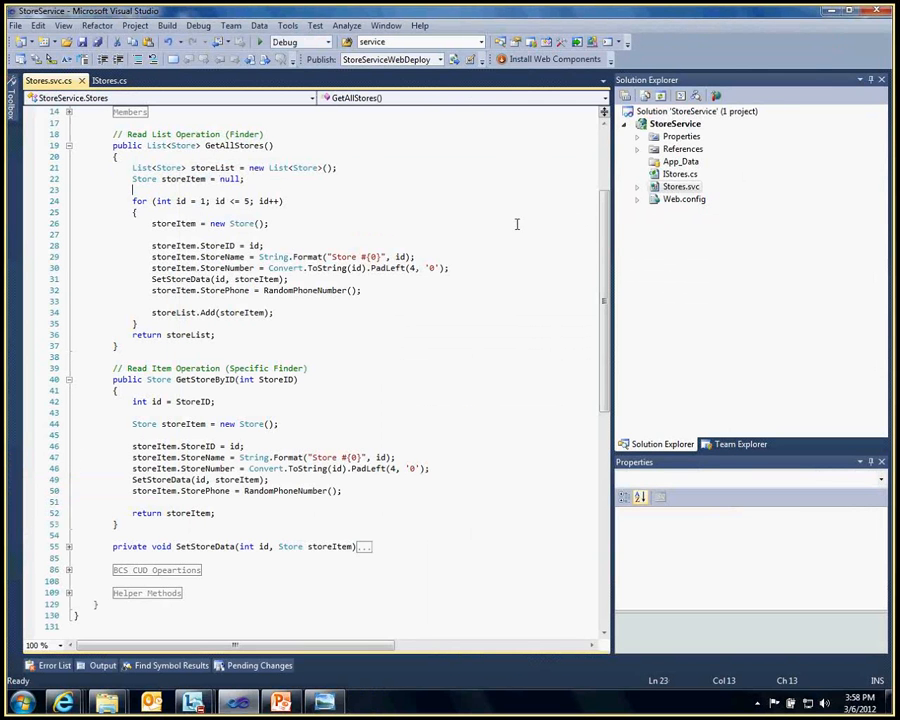
Step: Switch to Internet Explorer, load dev.eastridge.net/storeservice/stores.asmx, and review the GetAllStores and GetStoreByID operation pages
left_click(64, 700)
left_click(268, 36)
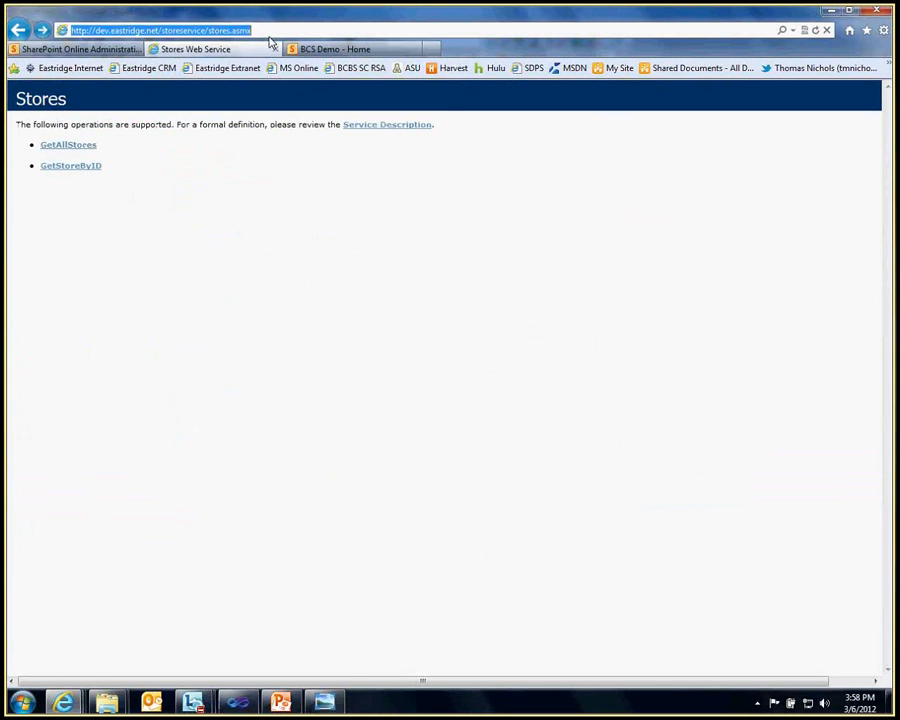
key("Return")
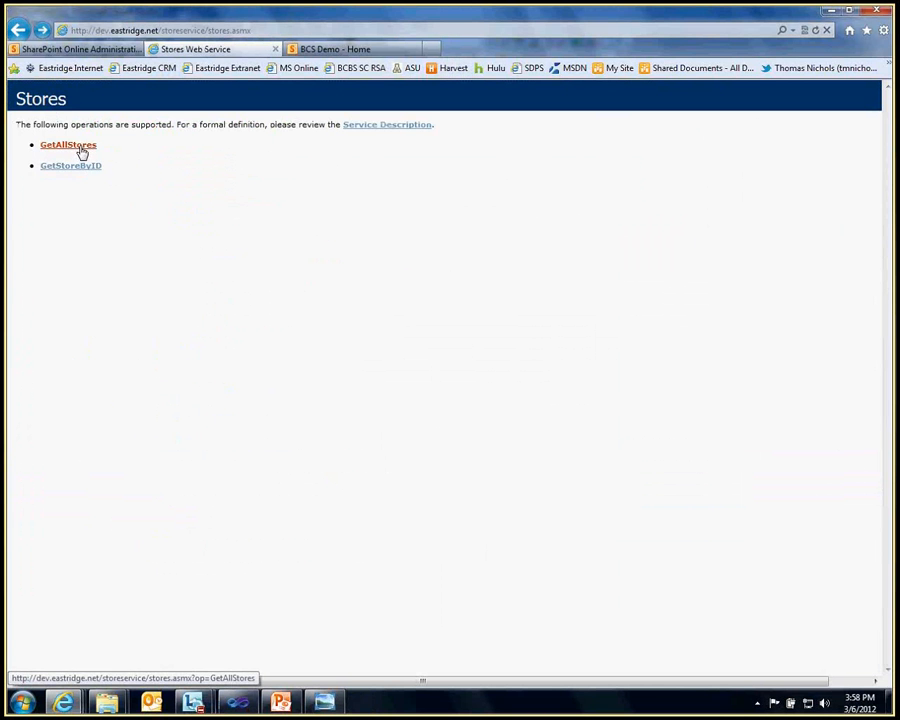
left_click(80, 146)
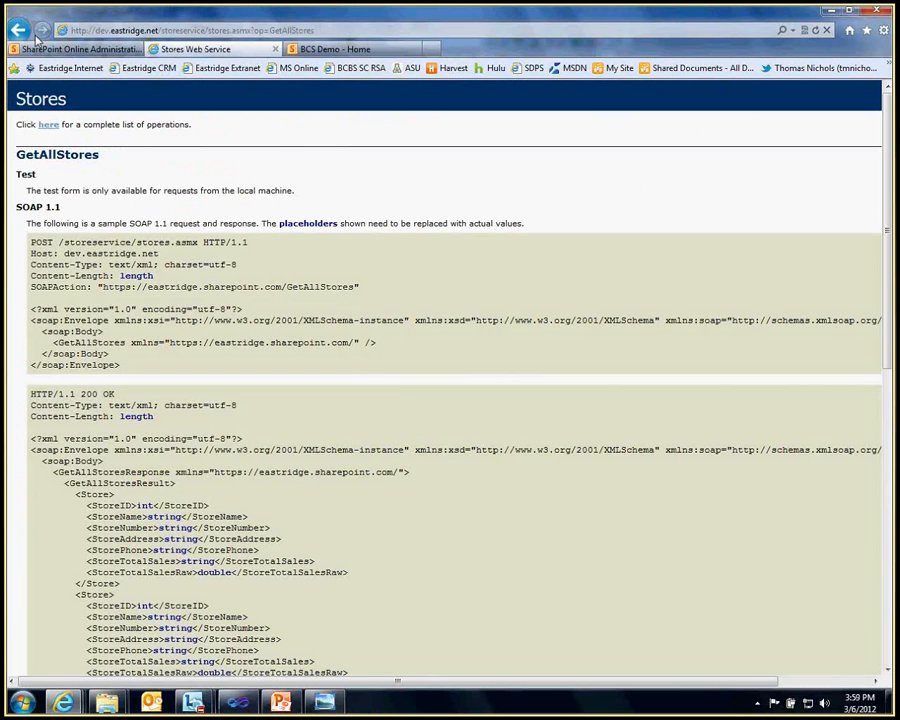
left_click(33, 33)
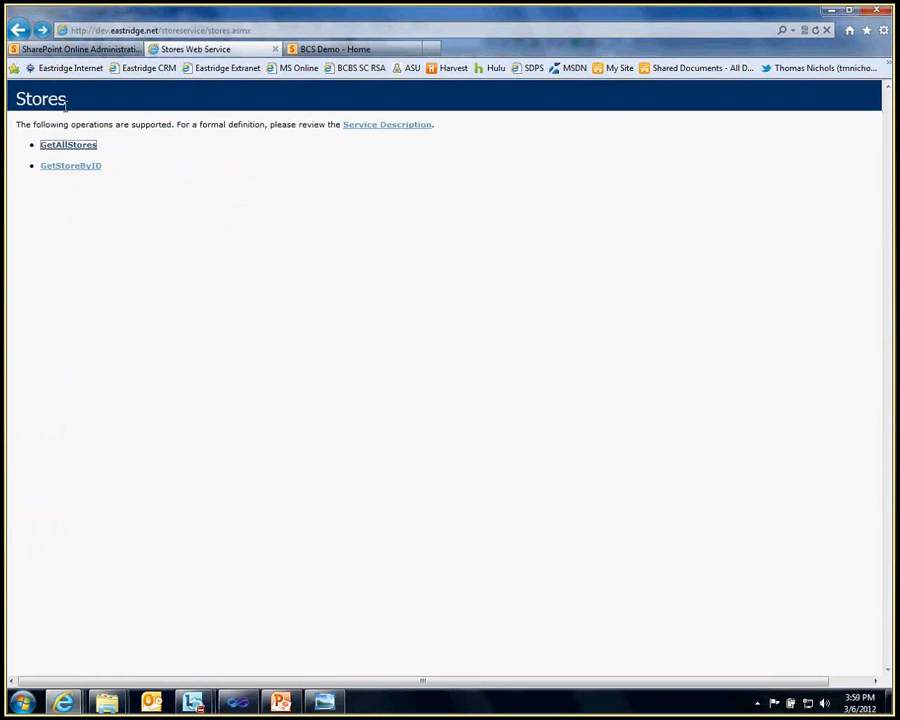
left_click(74, 164)
key("BackSpace")
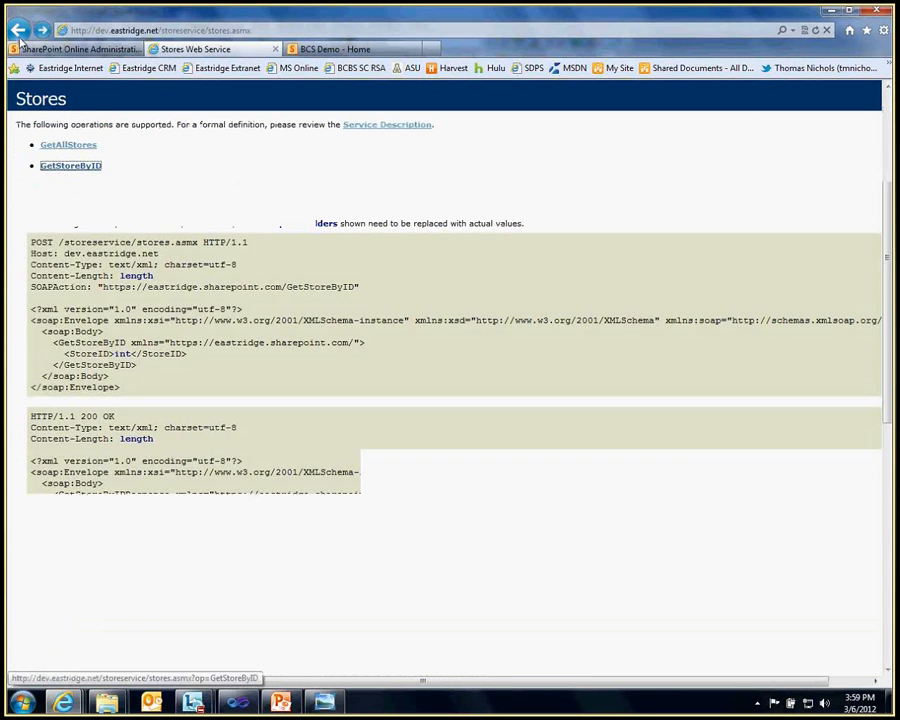
Step: Open the Stores web service's Service Description, copy its WSDL address, and return to the operations list
left_click(370, 132)
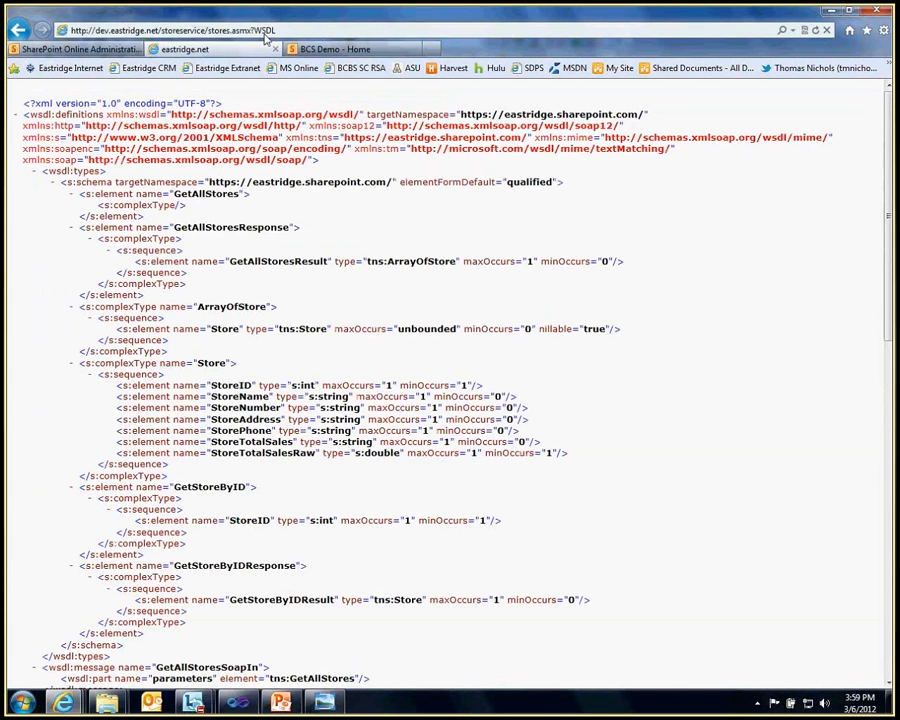
left_click(345, 29)
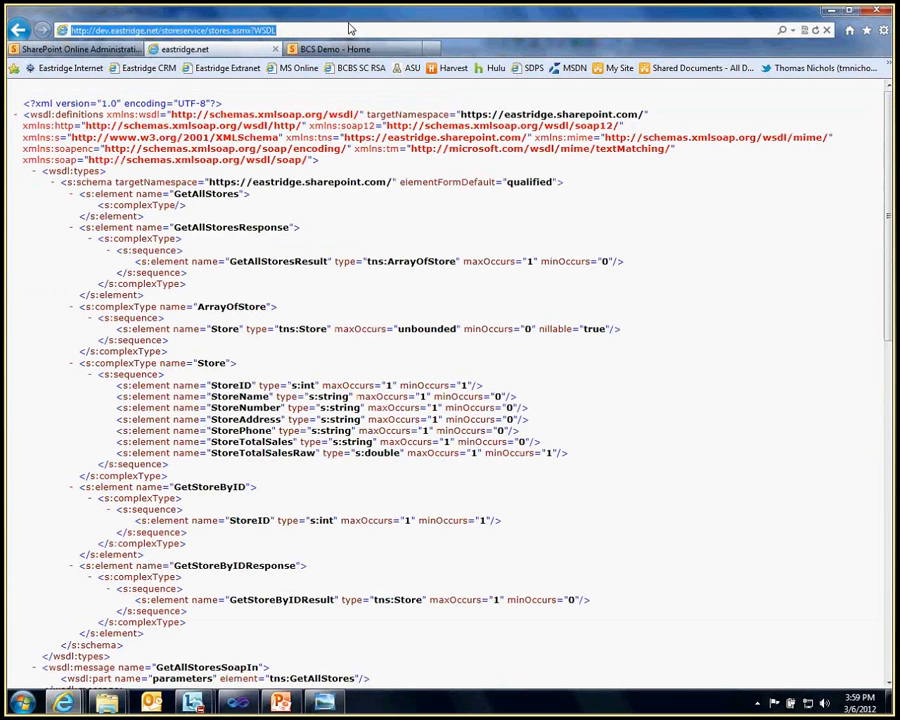
left_click(345, 29)
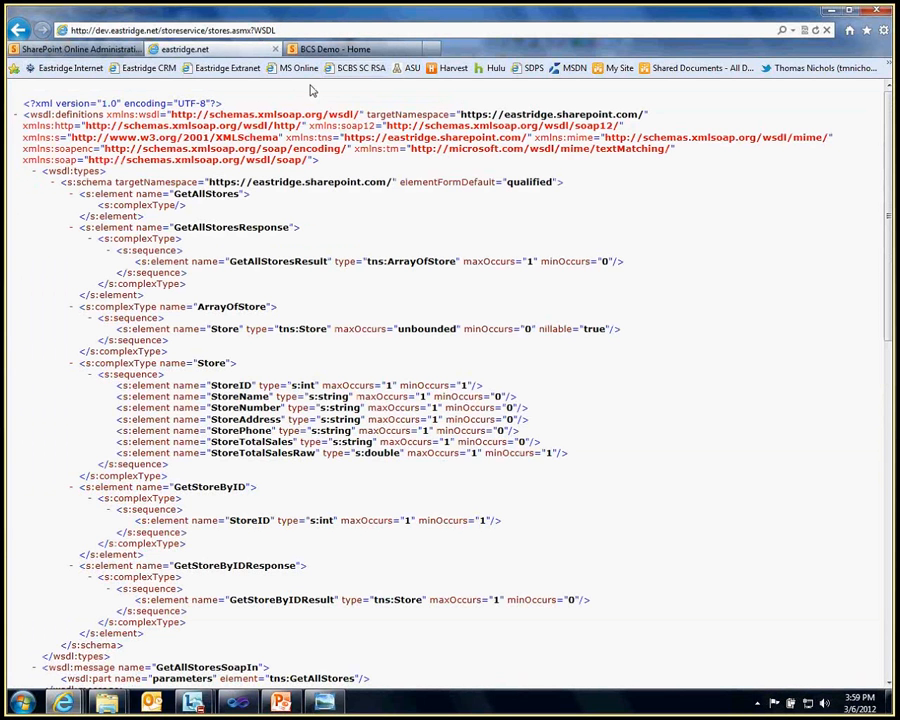
left_click(19, 30)
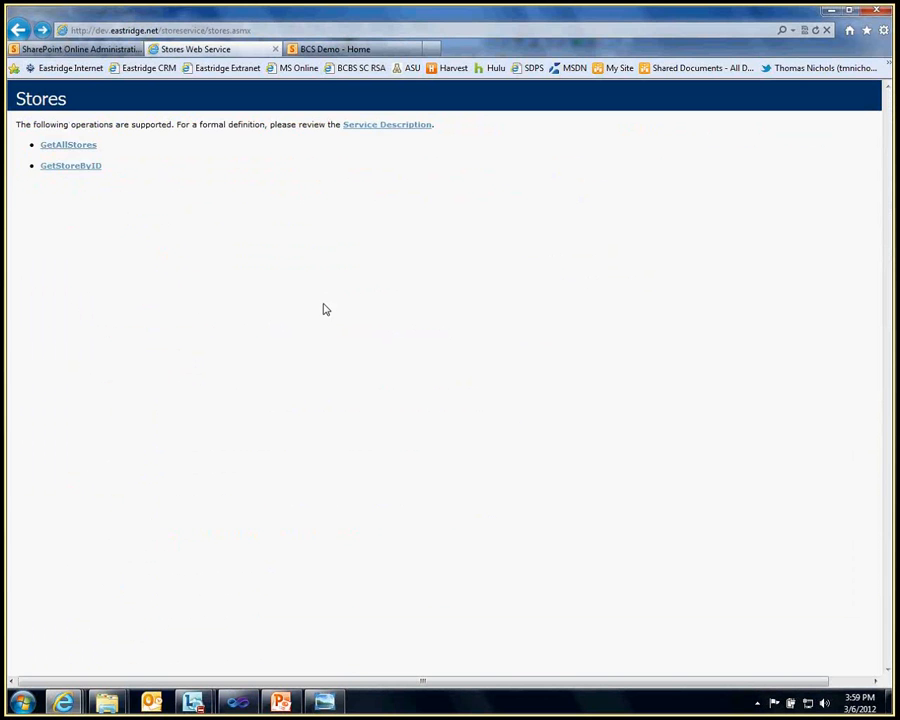
Step: Review the Site Collections, Business Data Connectivity and Secure Store Service pages in the SharePoint Online administration center
left_click(96, 49)
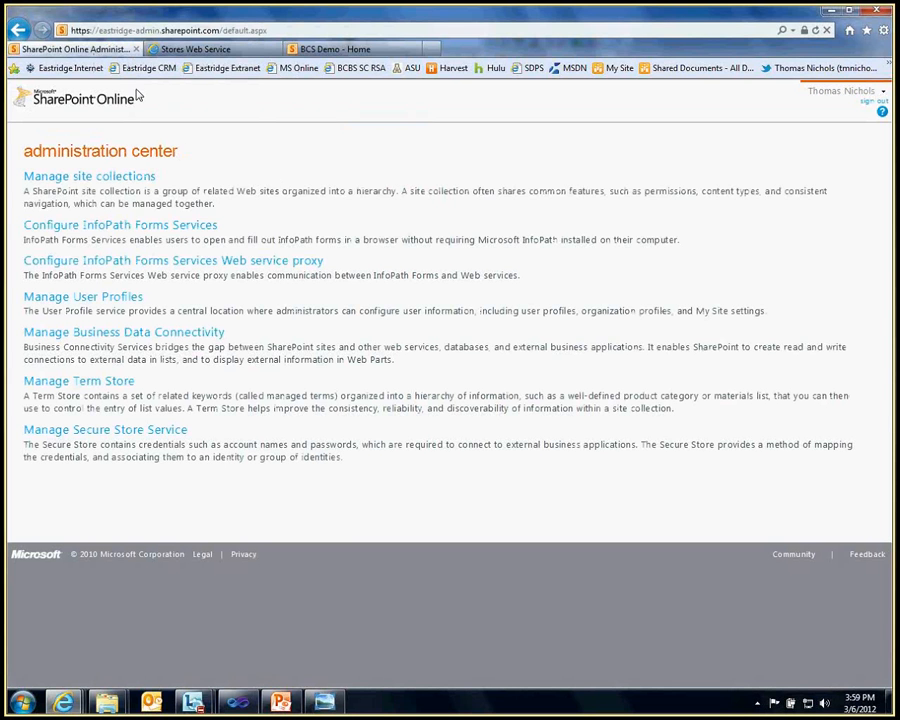
left_click(122, 177)
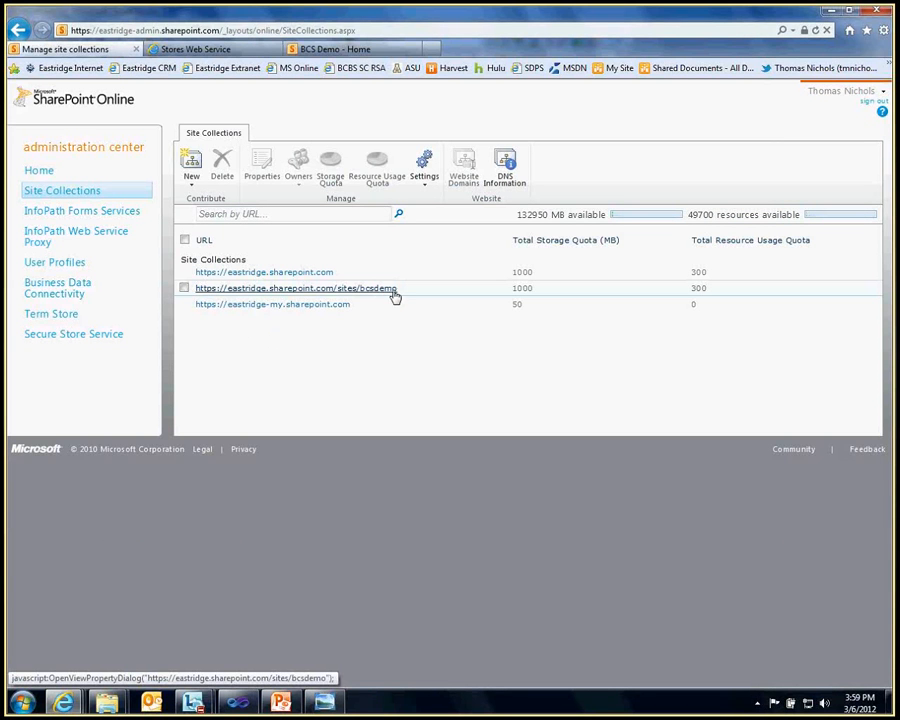
left_click(60, 295)
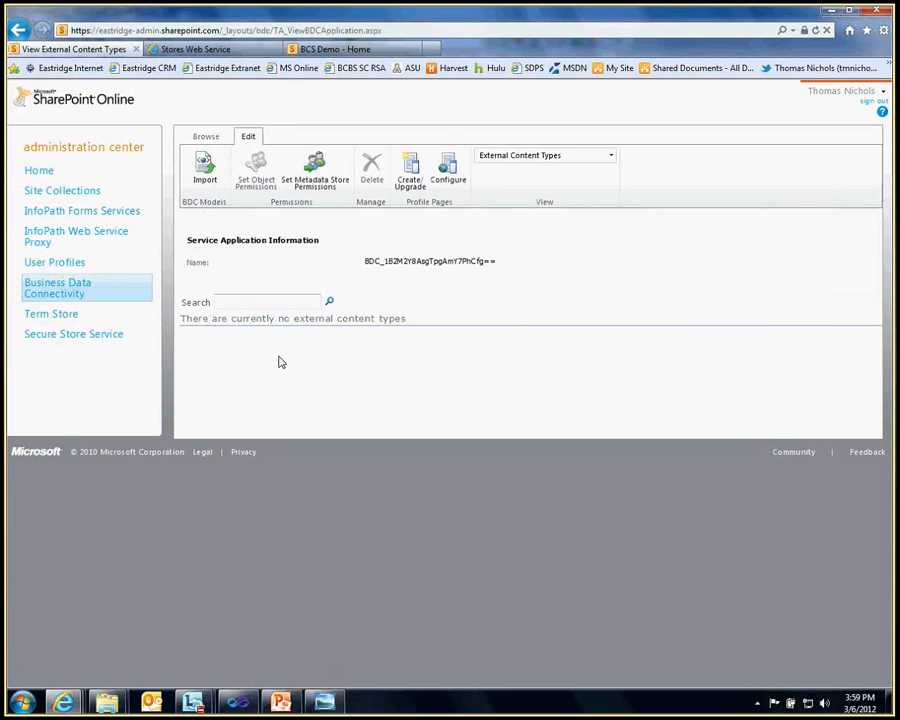
left_click(85, 345)
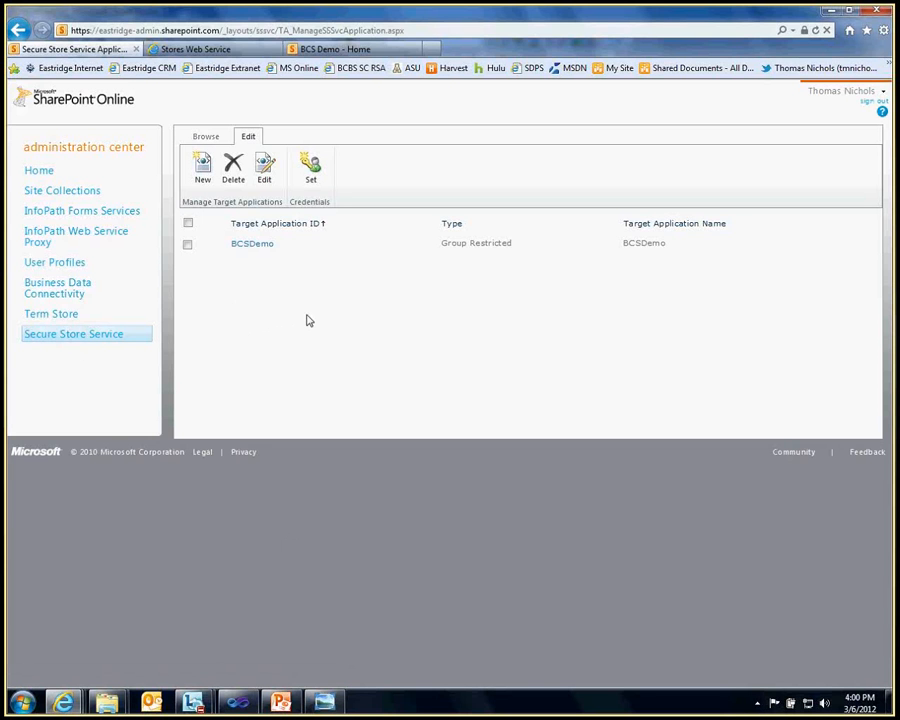
left_click(80, 193)
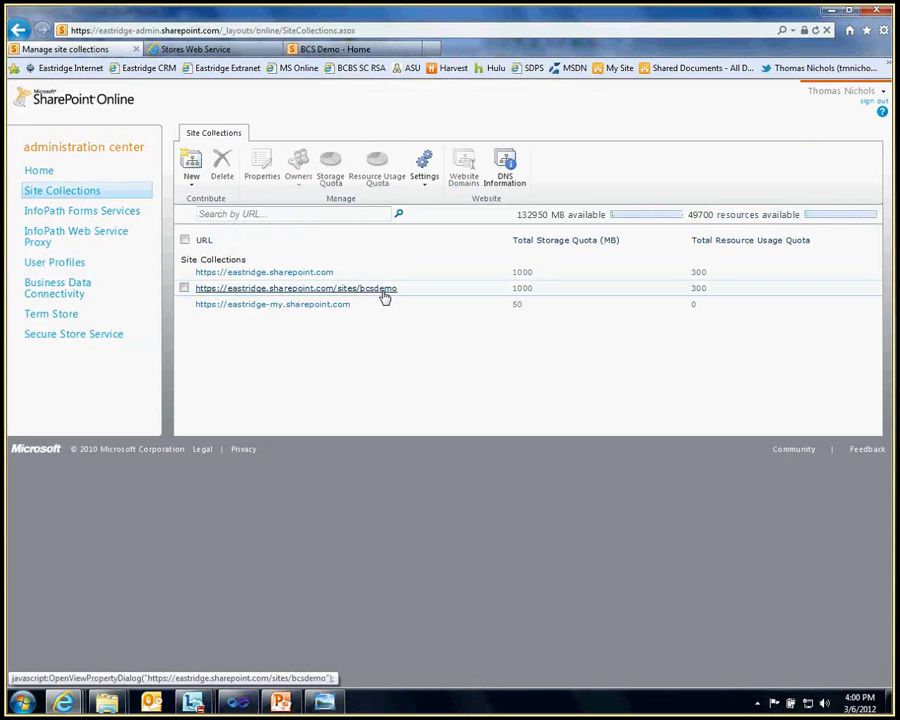
Step: Open the BCS Demo site in SharePoint Designer and show its external content types
left_click(377, 50)
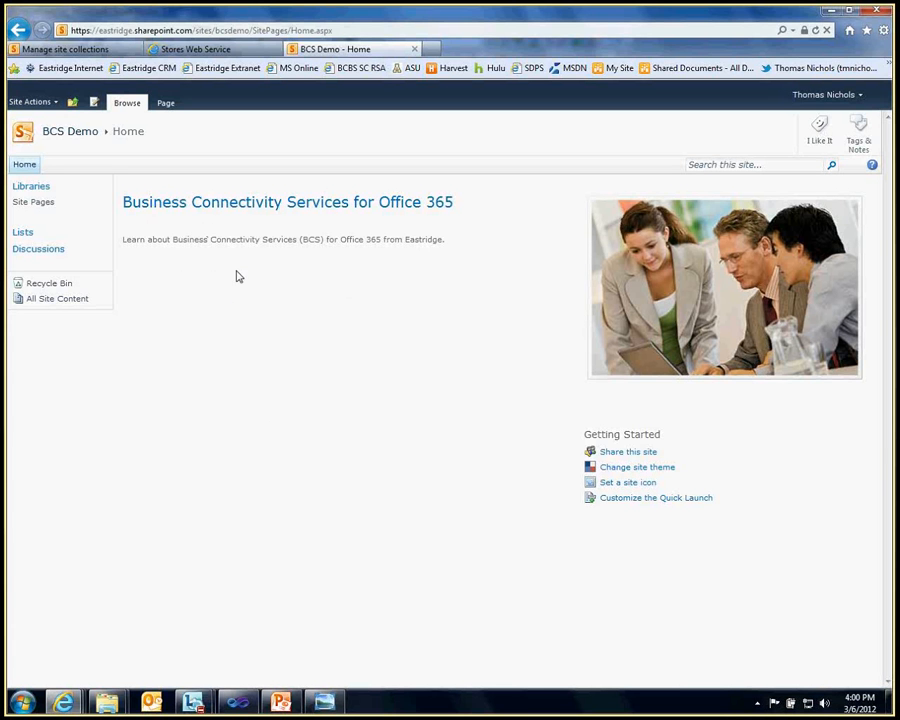
left_click(28, 101)
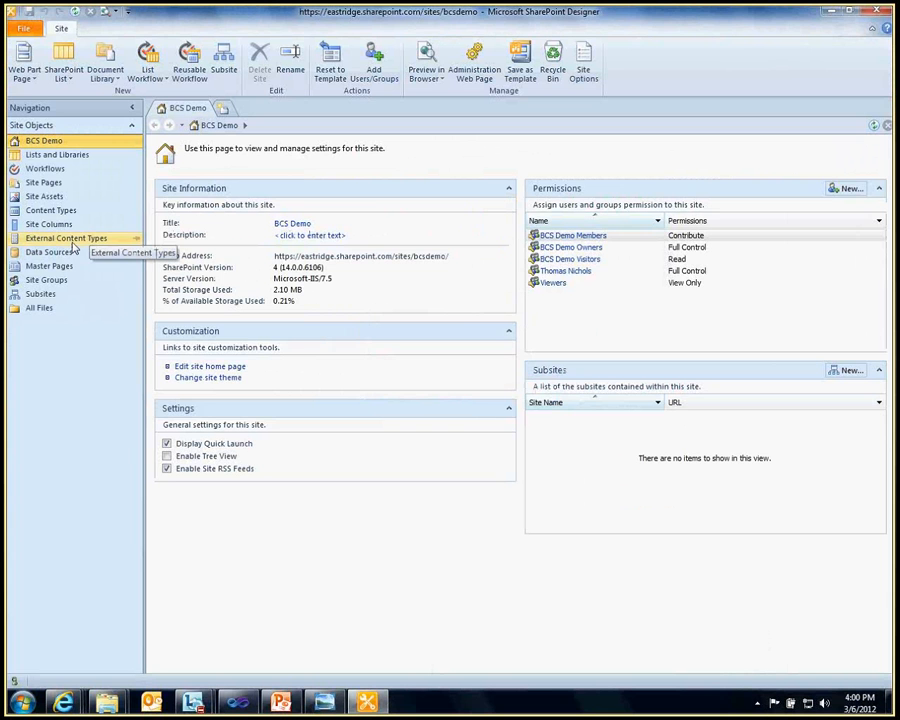
left_click(71, 241)
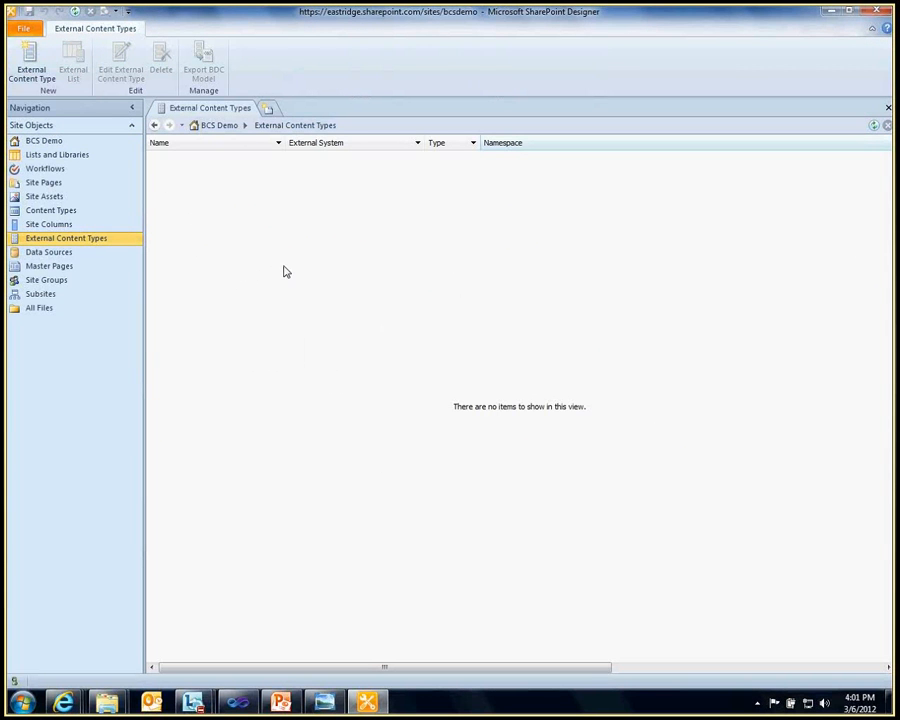
Step: Create a new external content type with the name and display name LOBStore
left_click(35, 68)
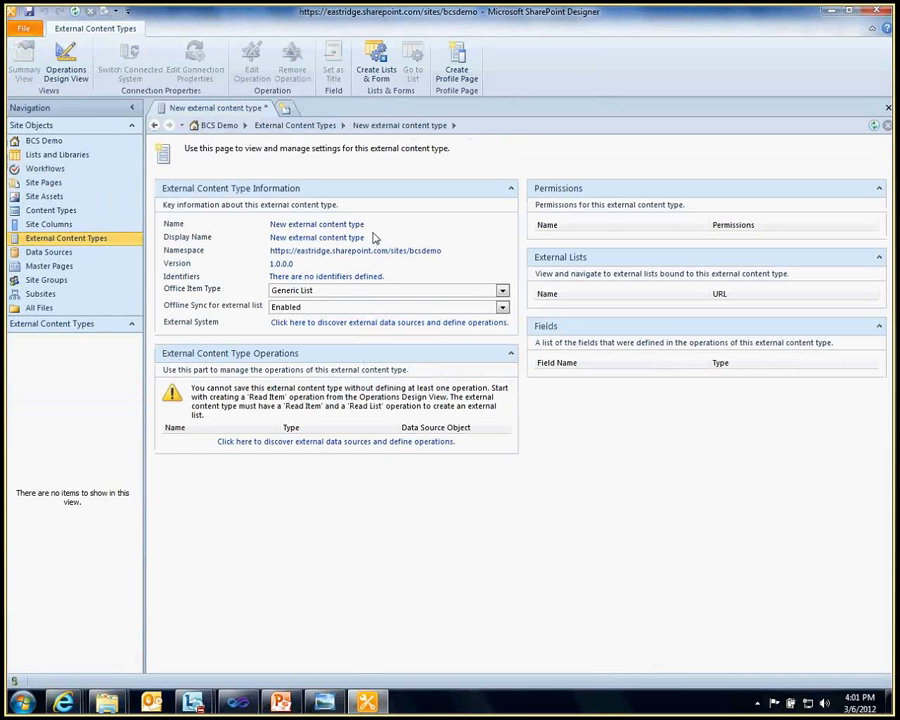
left_click(341, 229)
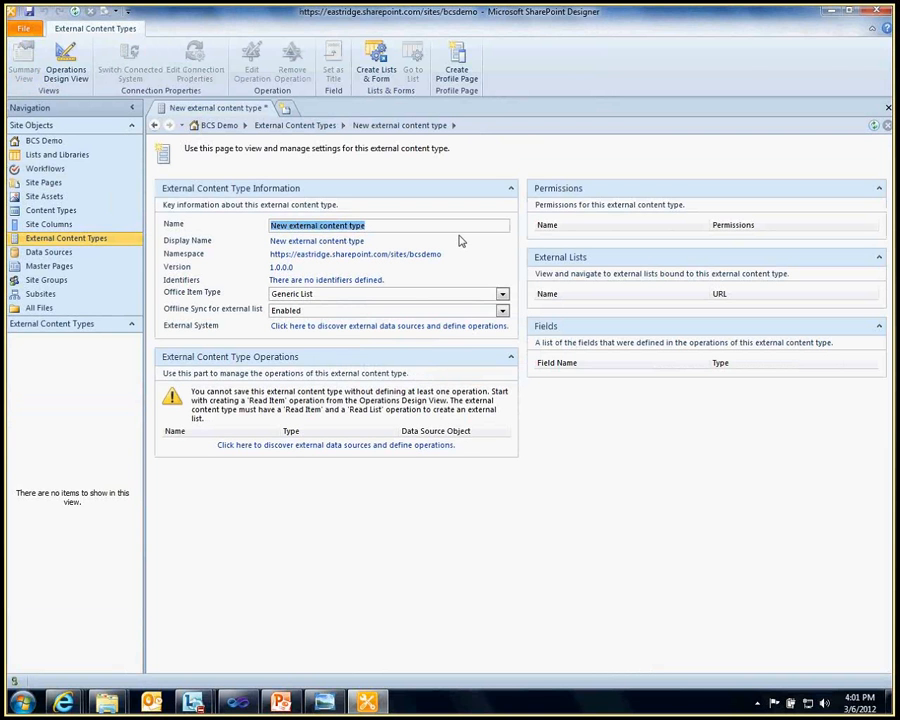
type("LOB")
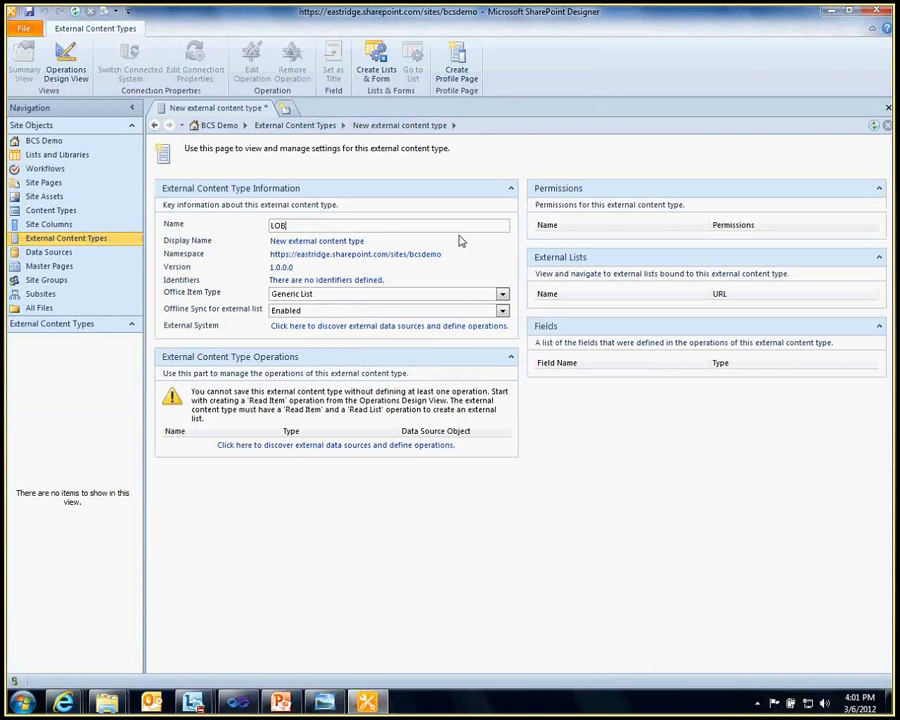
type("Store")
left_click(315, 242)
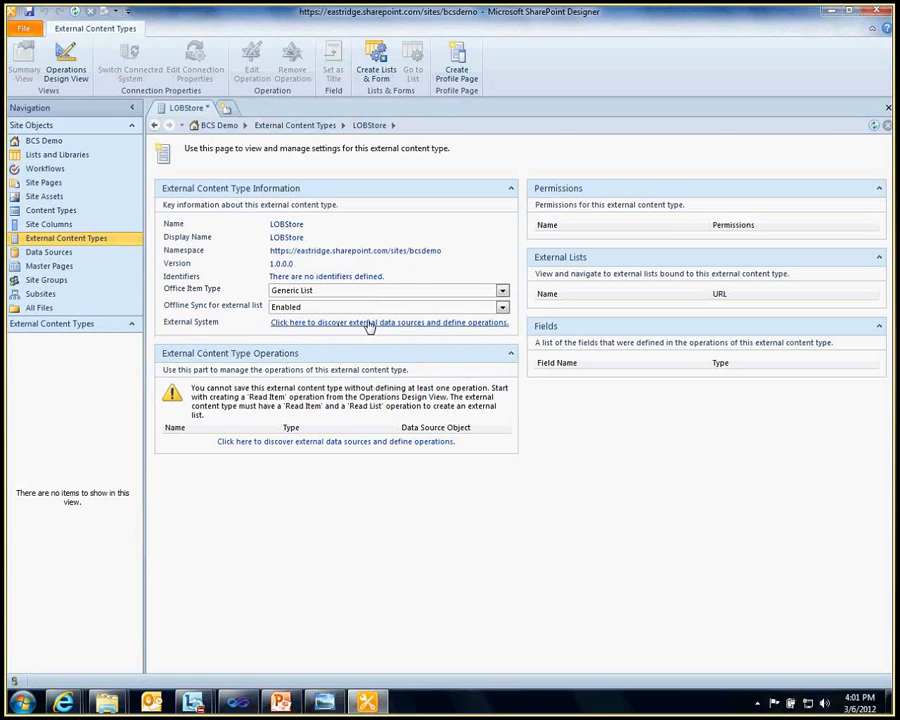
Step: Open LOBStore's operations design view and start a new connection with the WCF Service data source type
left_click(66, 72)
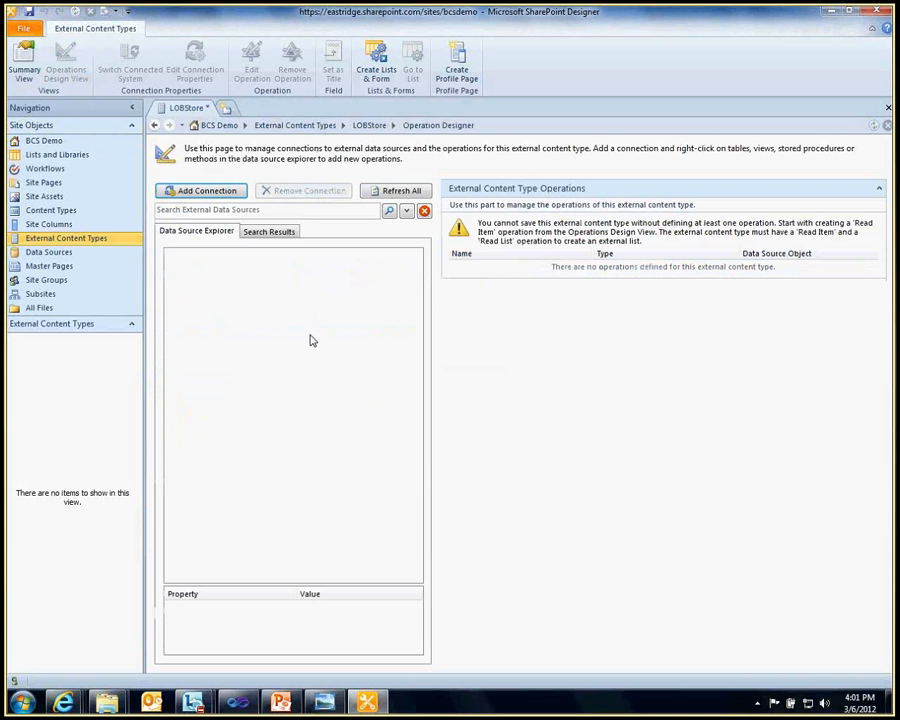
left_click(230, 193)
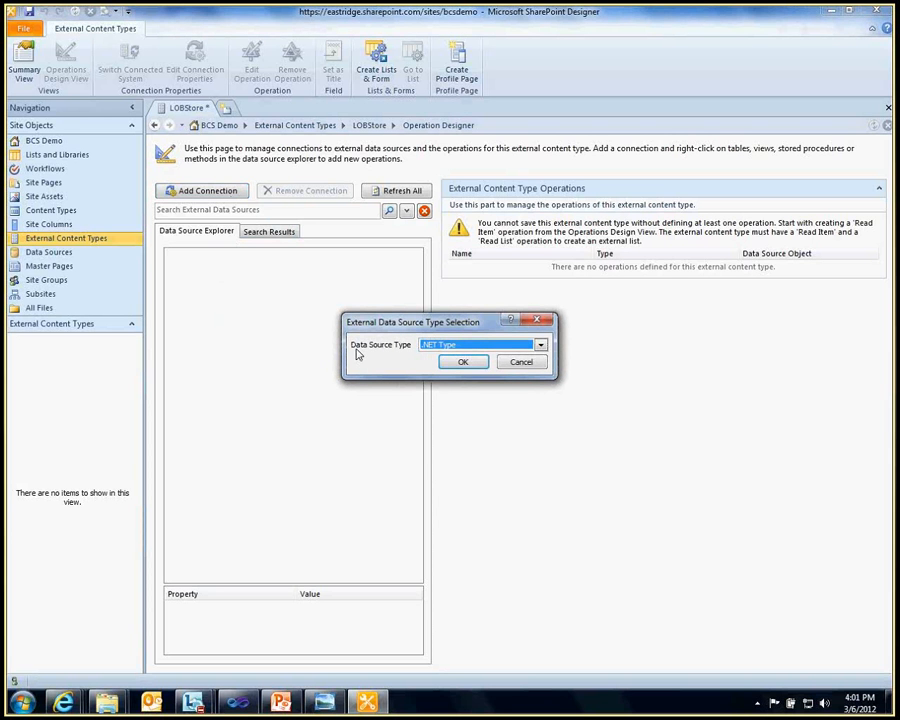
left_click(432, 348)
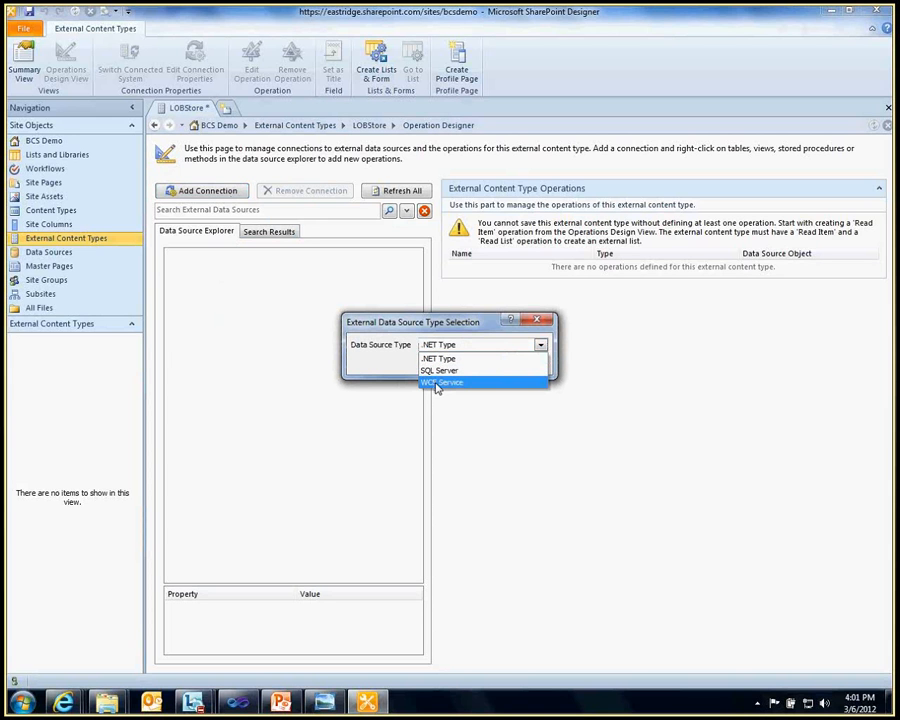
left_click(436, 384)
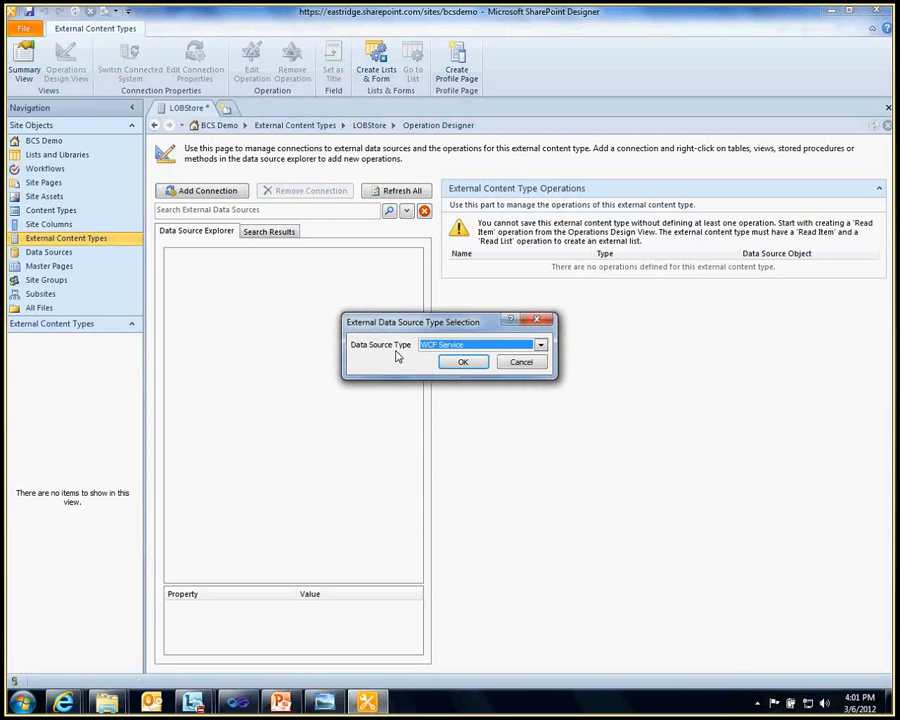
left_click(464, 361)
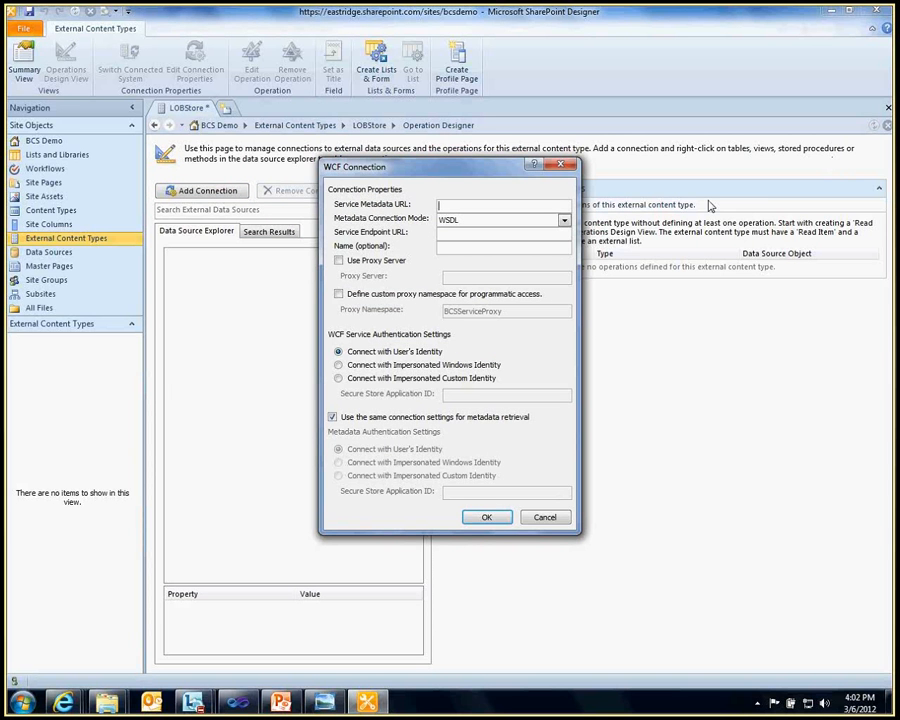
key("ctrl+v")
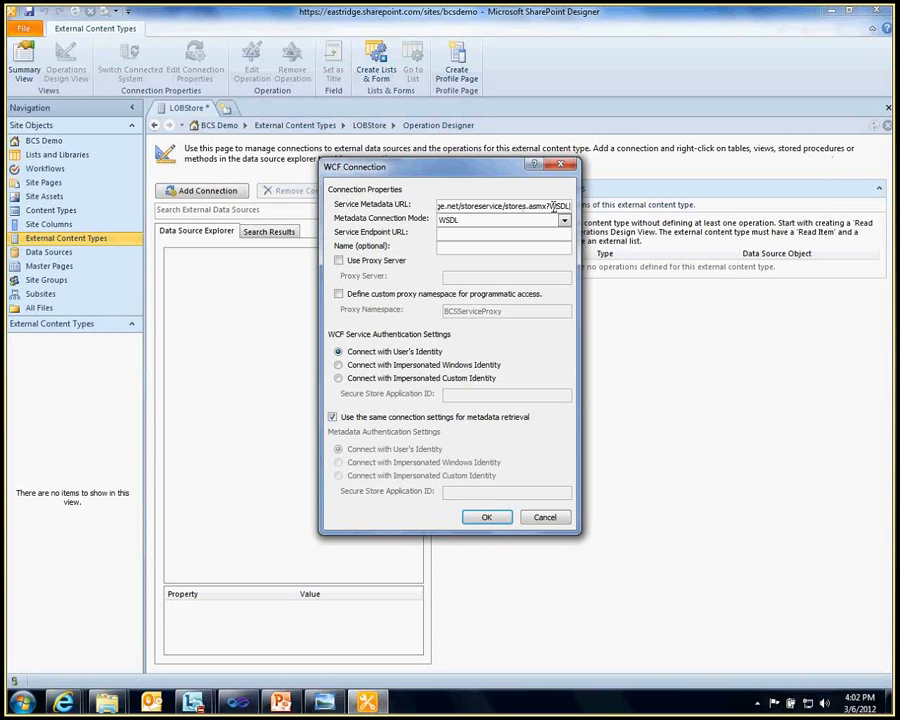
double_click(553, 206)
left_click(564, 220)
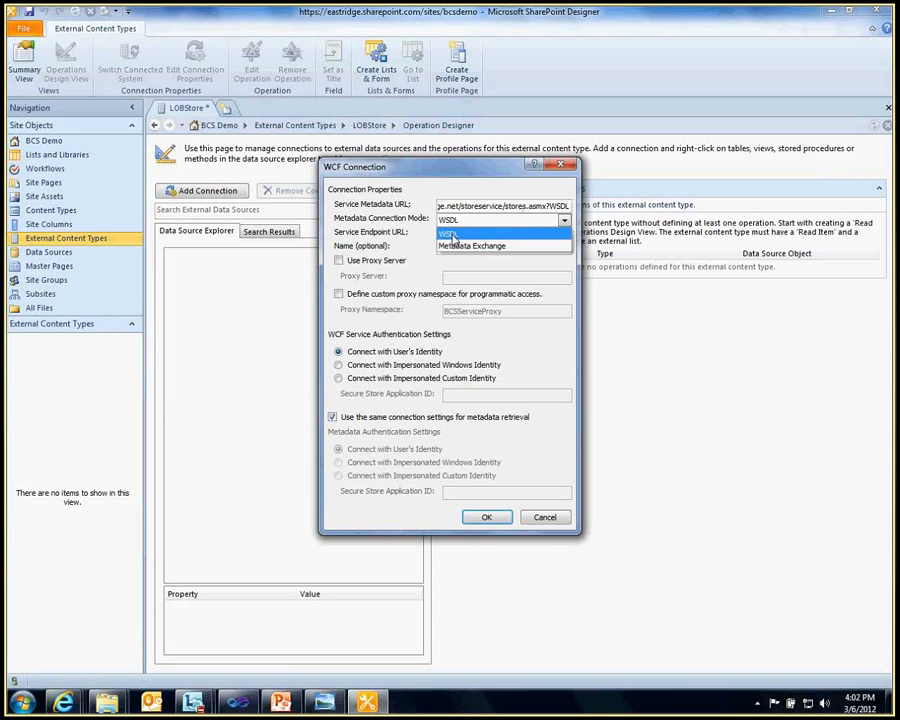
left_click(451, 235)
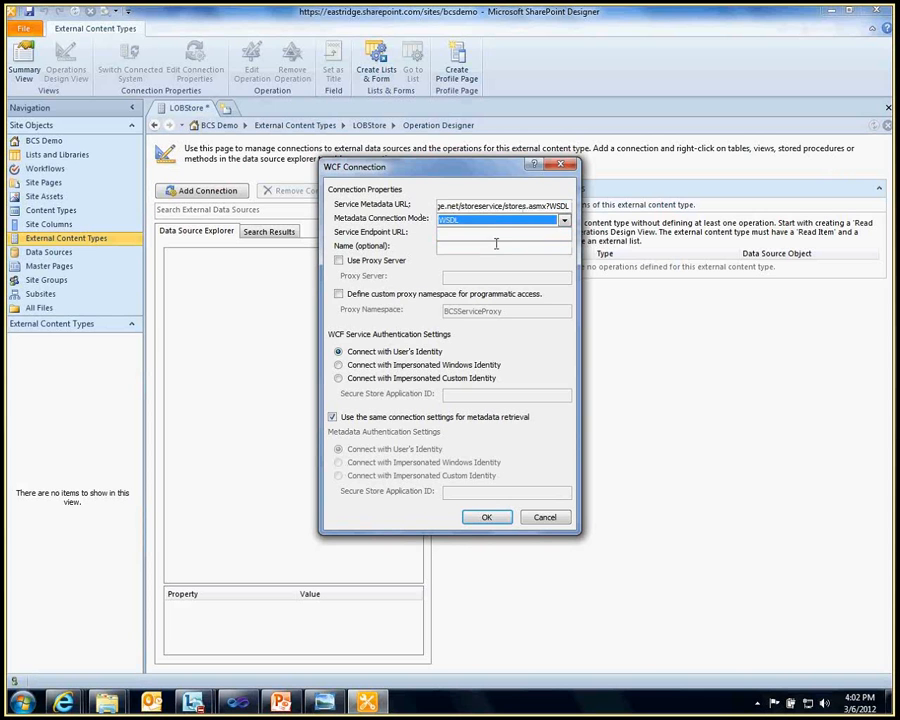
left_click(495, 233)
key("ctrl+v")
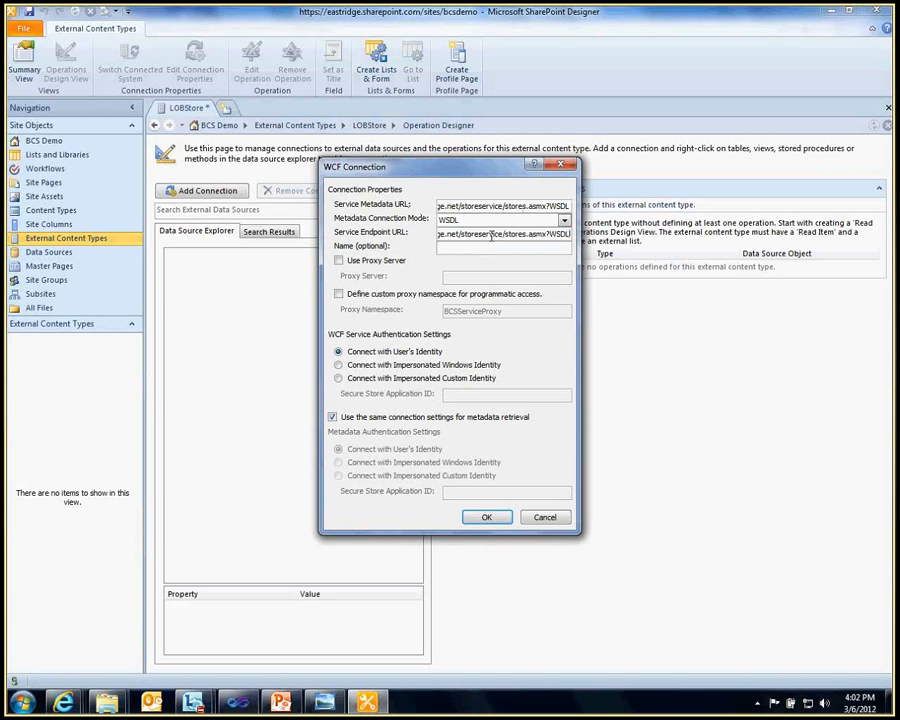
key("BackSpace")
key("BackSpace")
key("BackSpace")
key("BackSpace")
key("BackSpace")
Step: Name the WCF connection StoreService and create it
left_click(505, 250)
type("StoreService")
left_click(492, 518)
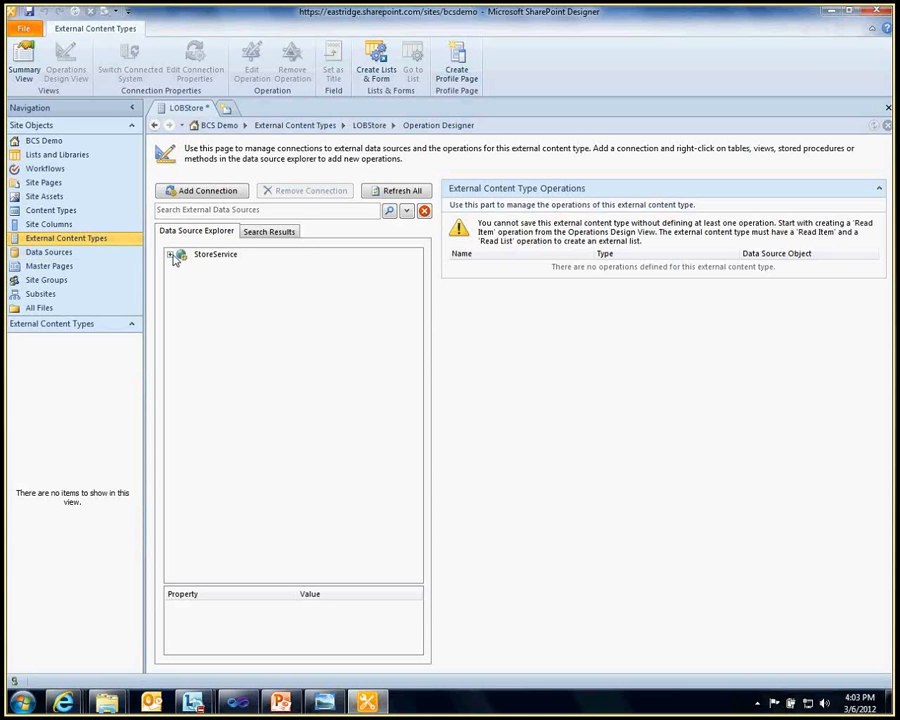
Step: Expand the StoreService connection's Web Methods and select GetAllStores
left_click(171, 255)
left_click(180, 266)
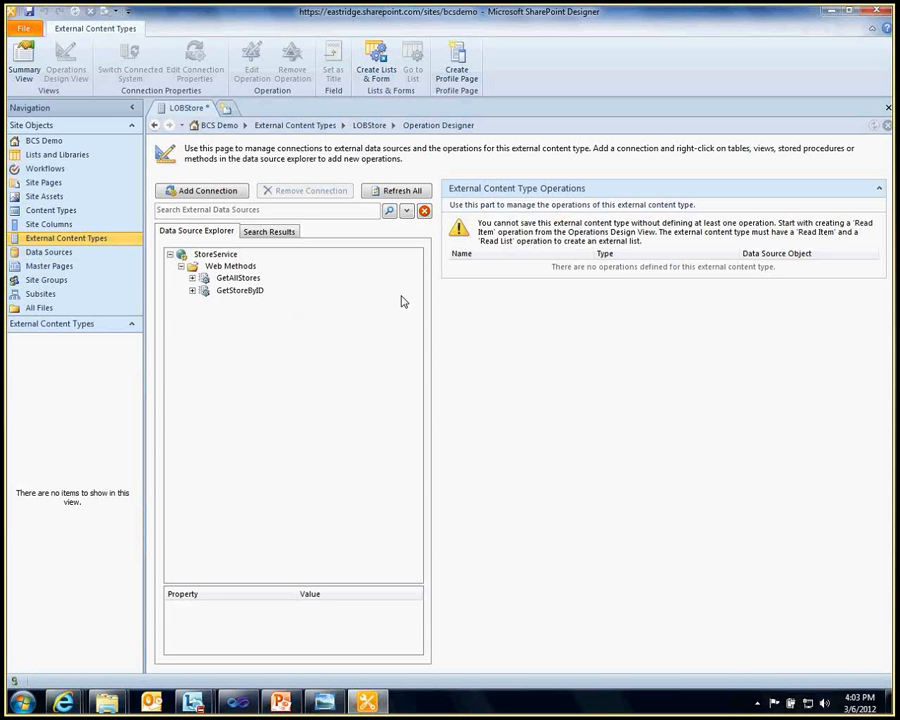
left_click(254, 280)
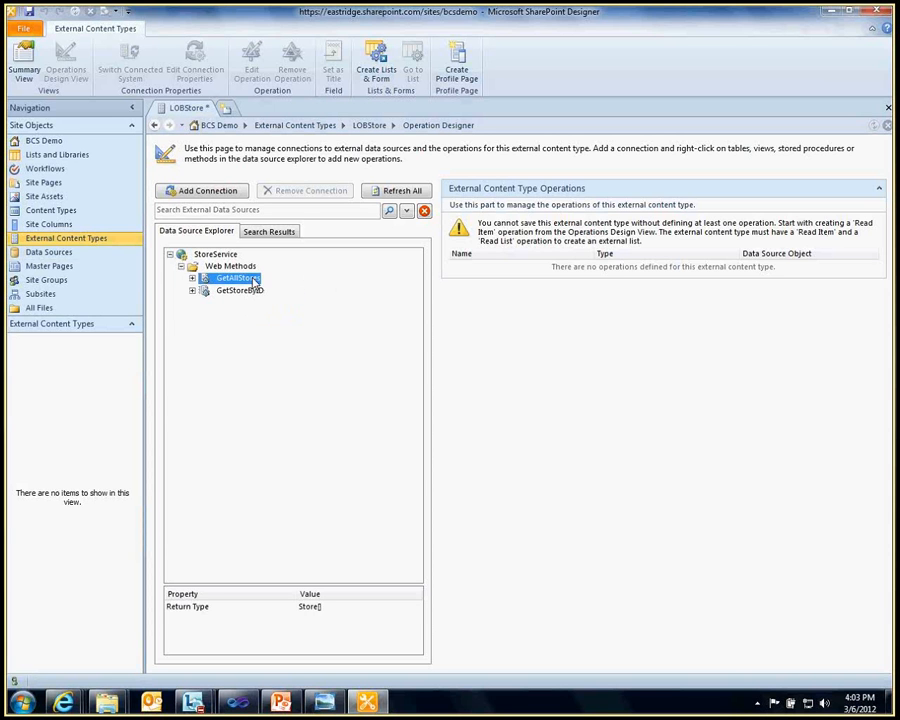
Step: Start a new Read List operation from GetAllStores with its default name and input parameters, up to the return parameter configuration
right_click(255, 283)
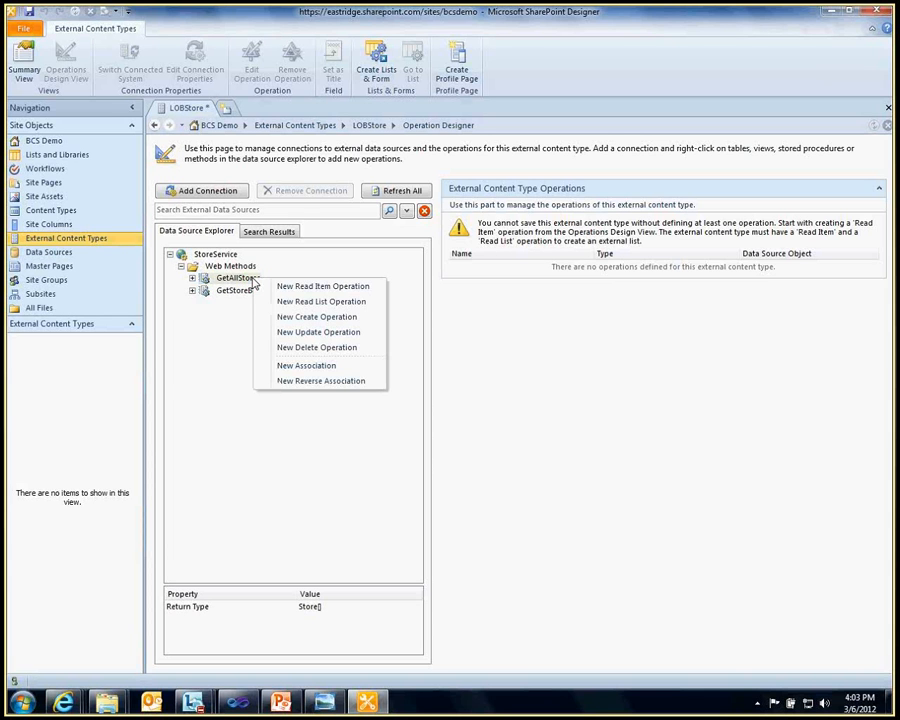
left_click(318, 304)
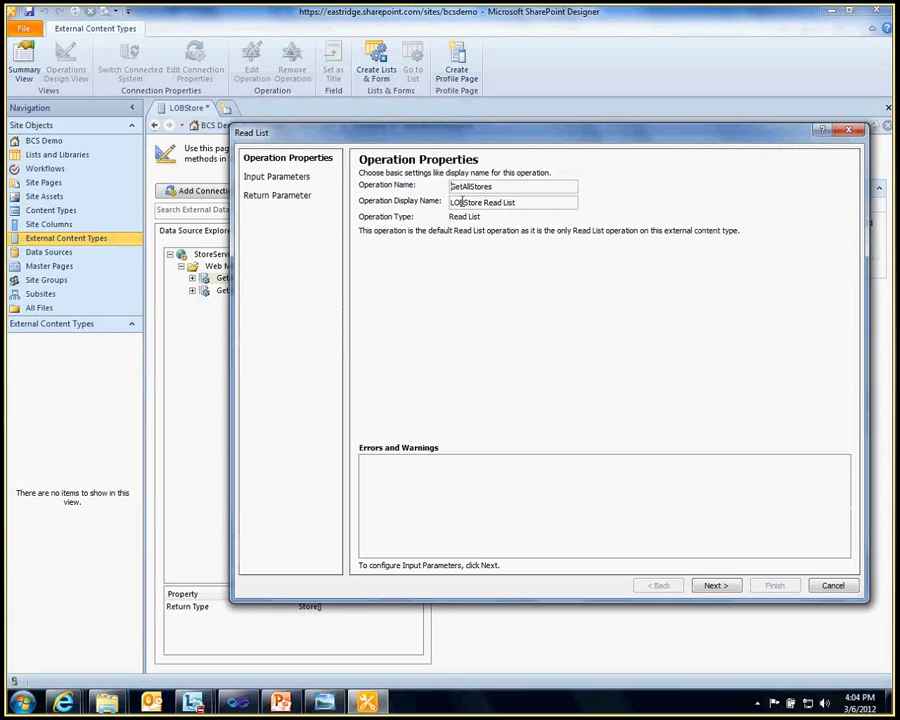
left_click(695, 585)
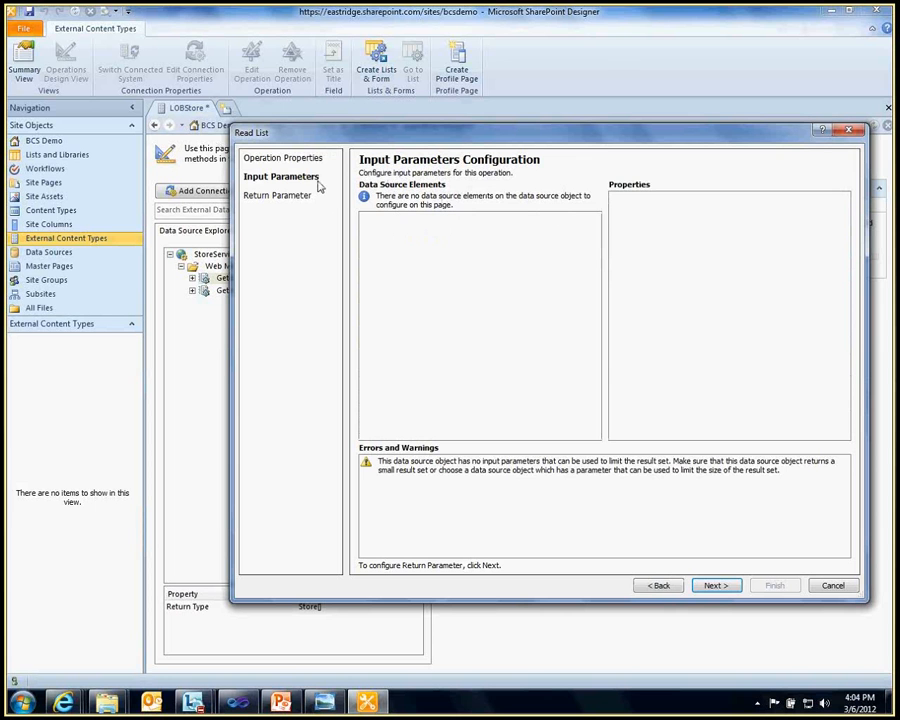
left_click(716, 586)
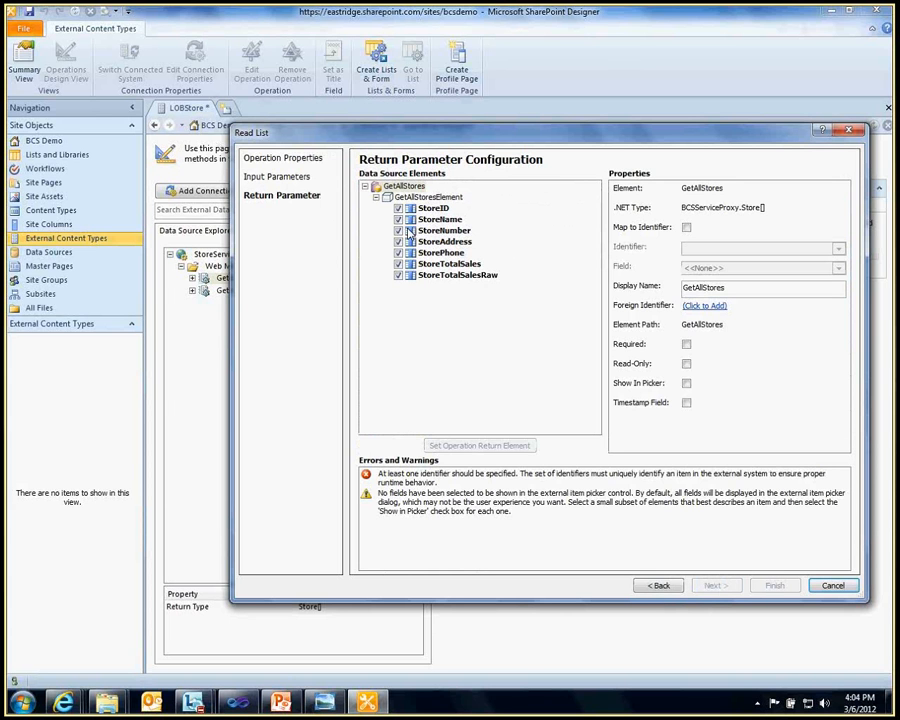
Step: Map the StoreID return element of the Read List operation to the identifier and show it in the picker
left_click(436, 209)
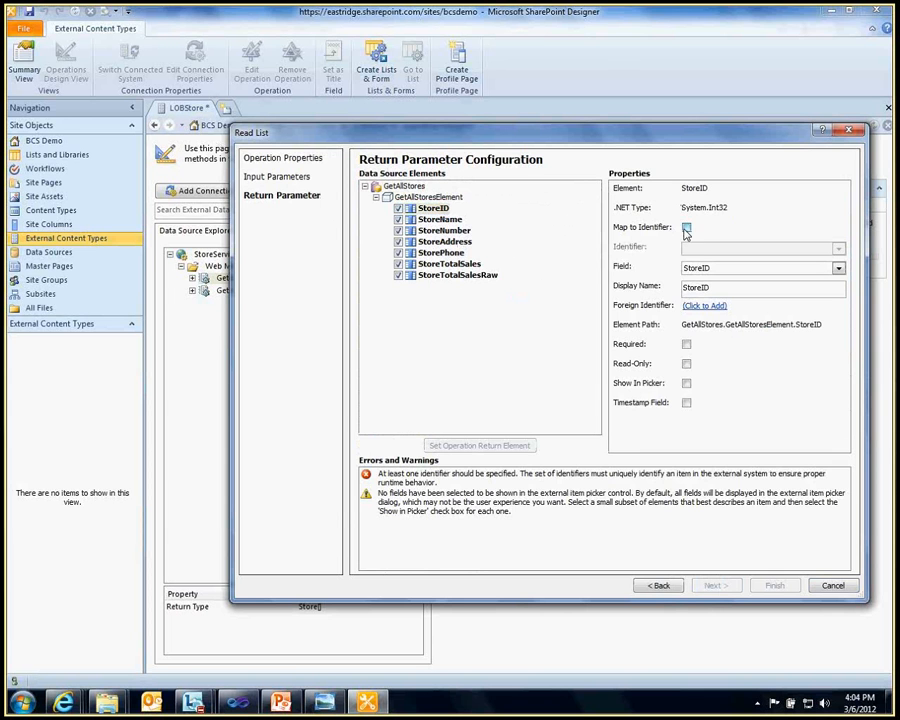
left_click(686, 228)
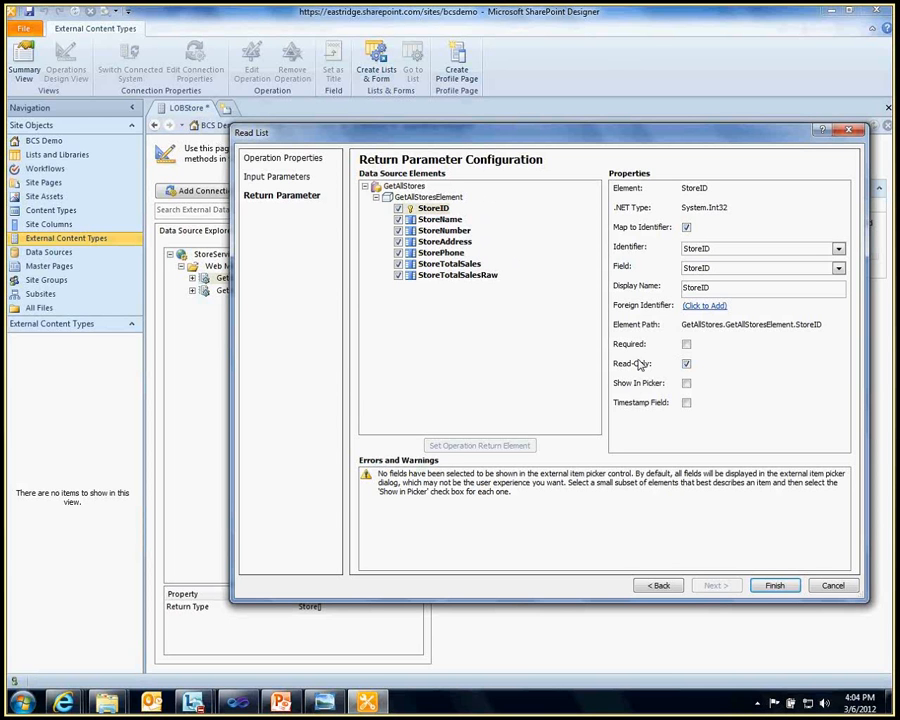
left_click(686, 383)
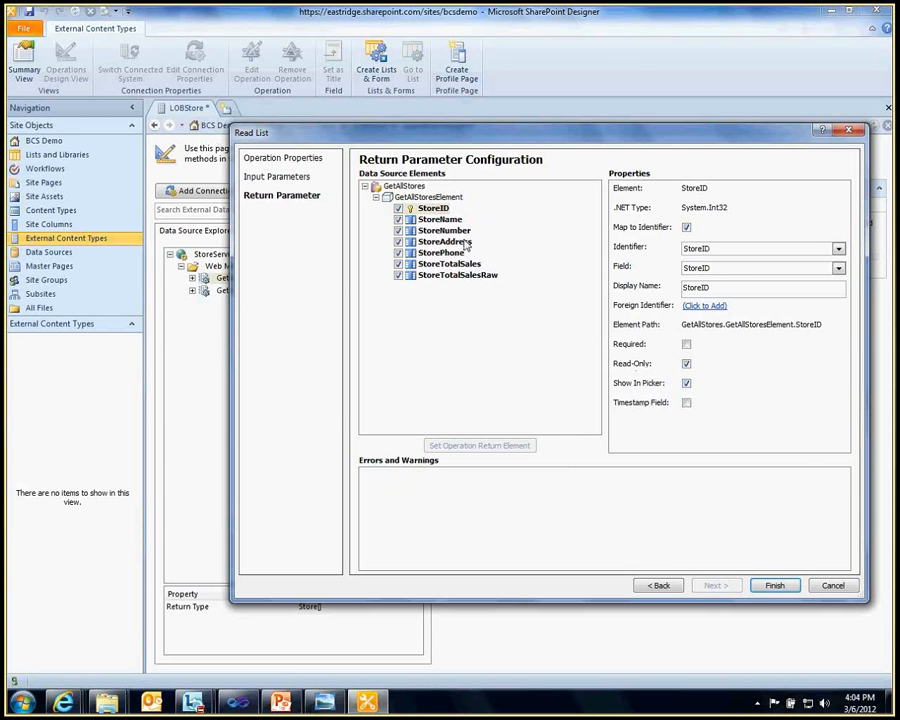
Step: Enable Show In Picker for the StoreName element and finish the GetAllStores Read List operation
left_click(456, 230)
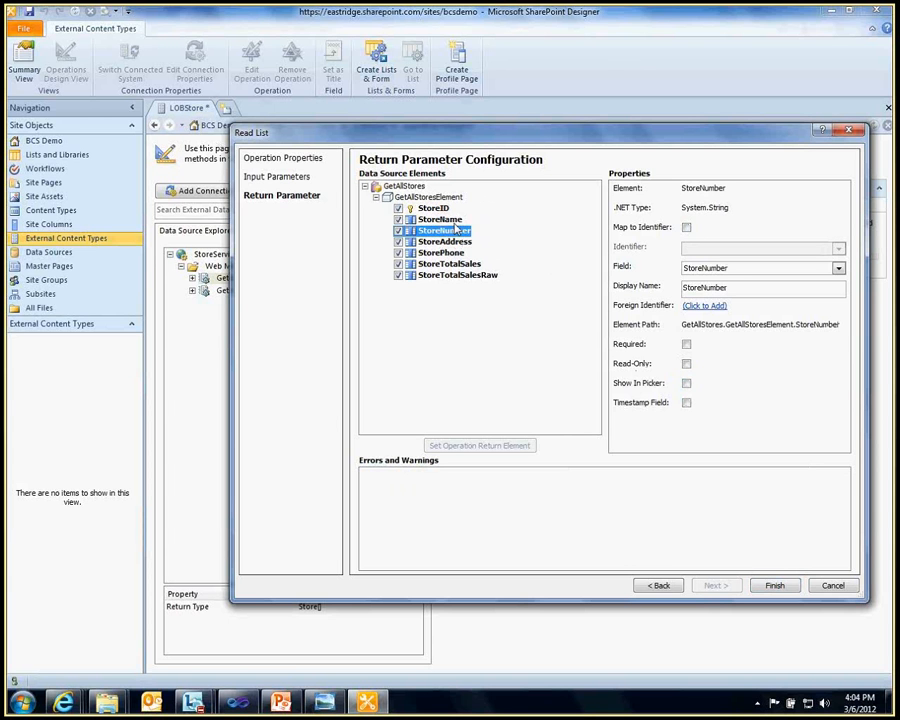
left_click(448, 220)
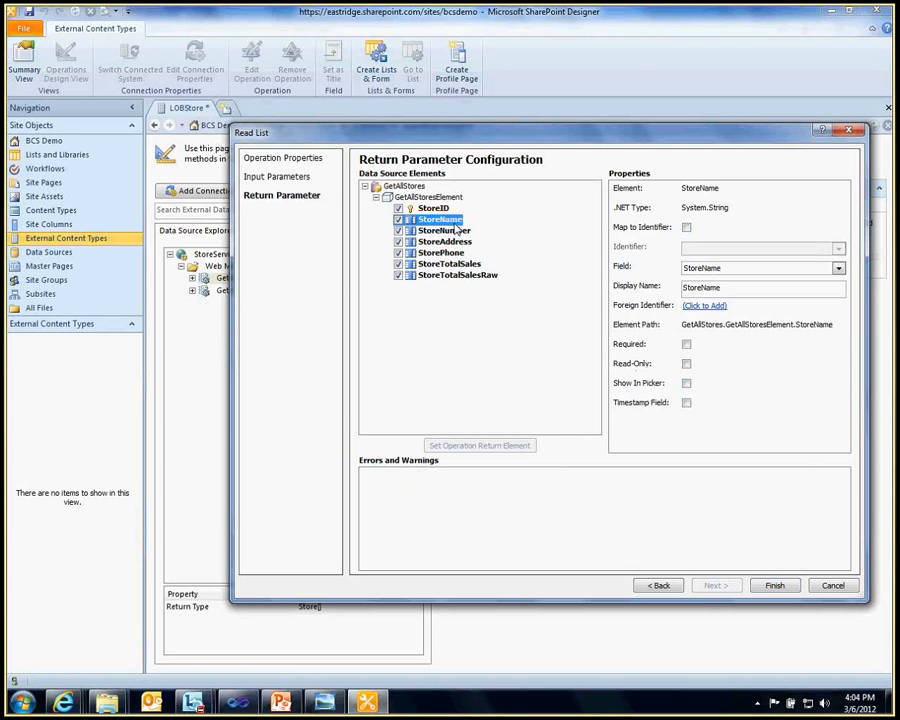
left_click(687, 384)
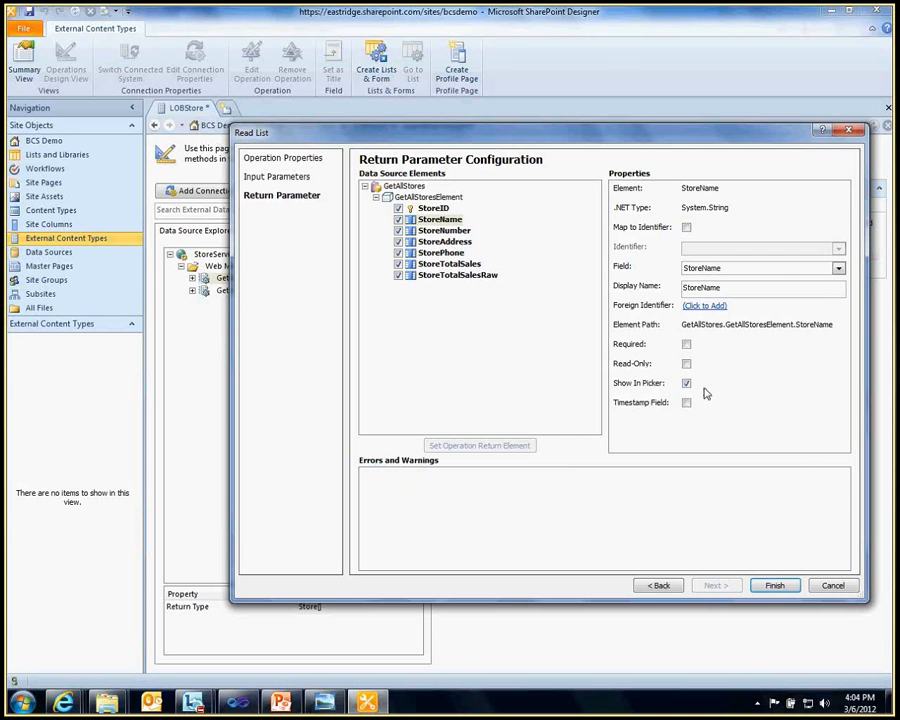
left_click(775, 586)
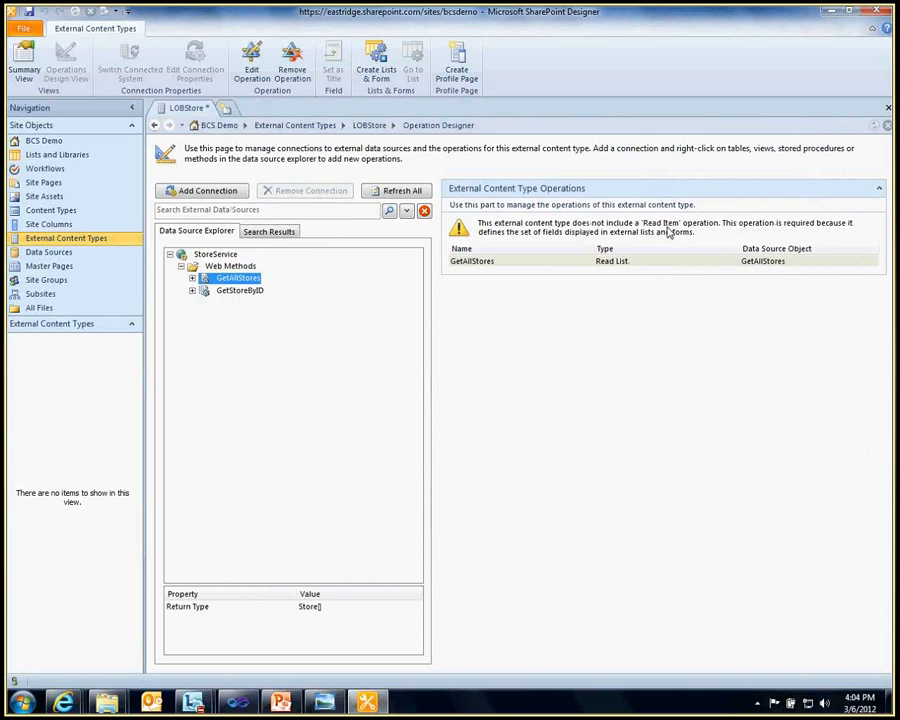
Step: Start a new Read Item operation from GetStoreByID and map its StoreID input parameter to the identifier
right_click(240, 291)
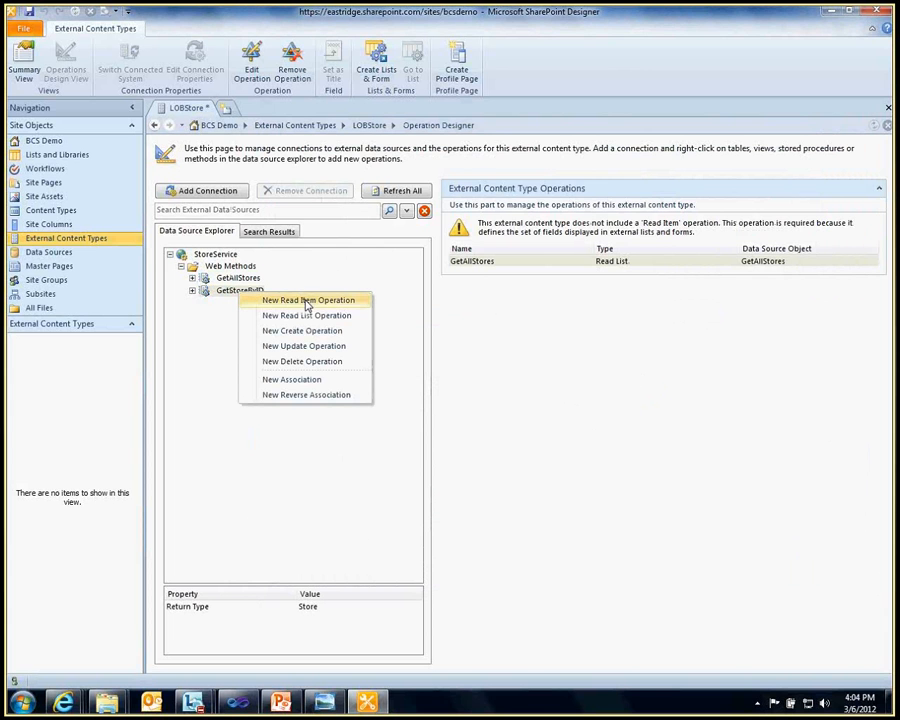
left_click(306, 301)
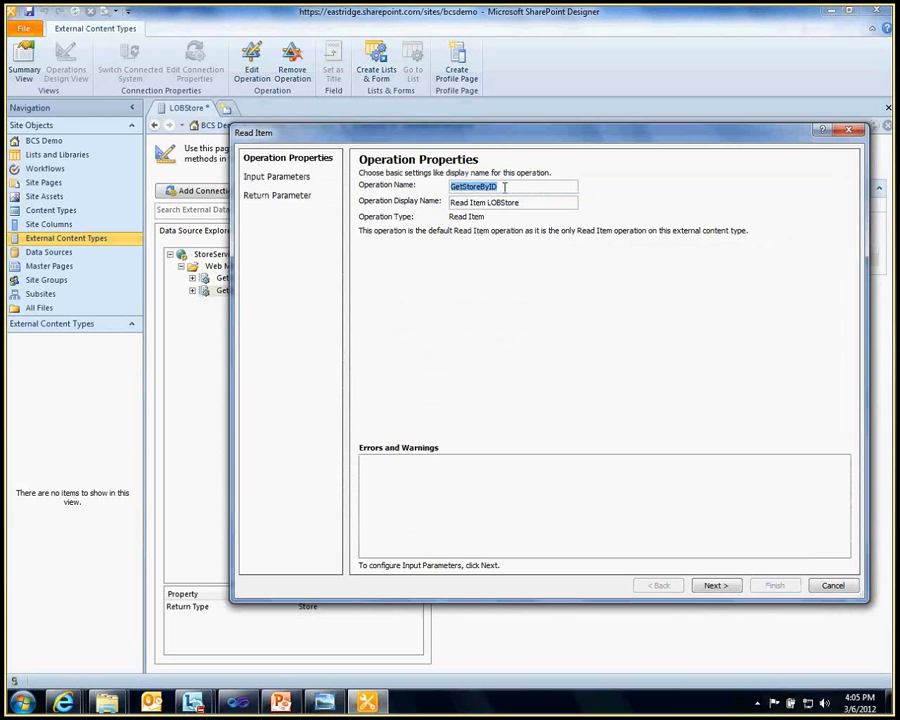
left_click(714, 588)
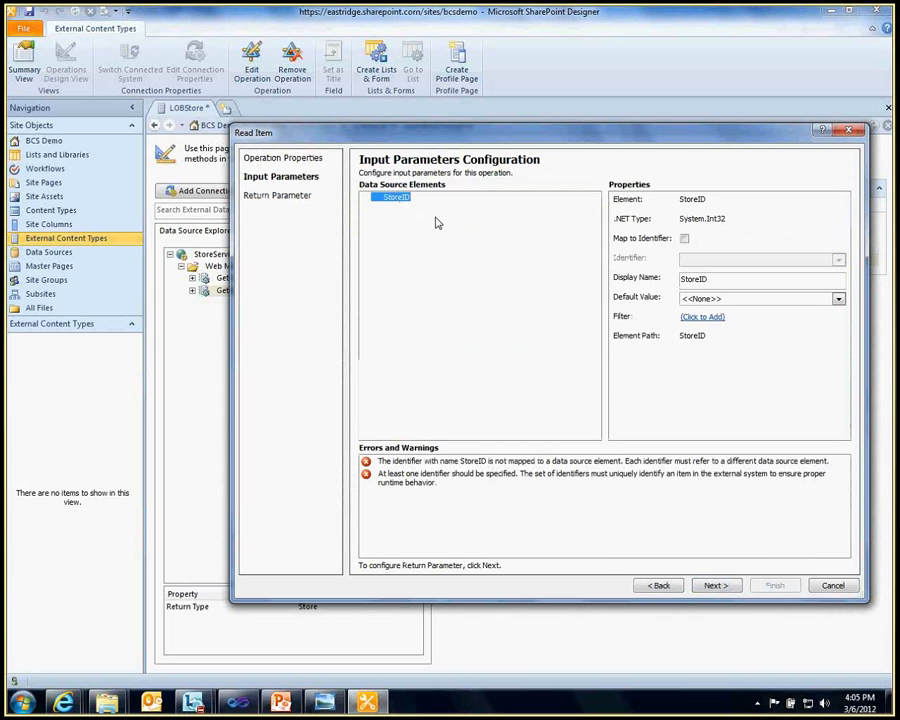
left_click(632, 240)
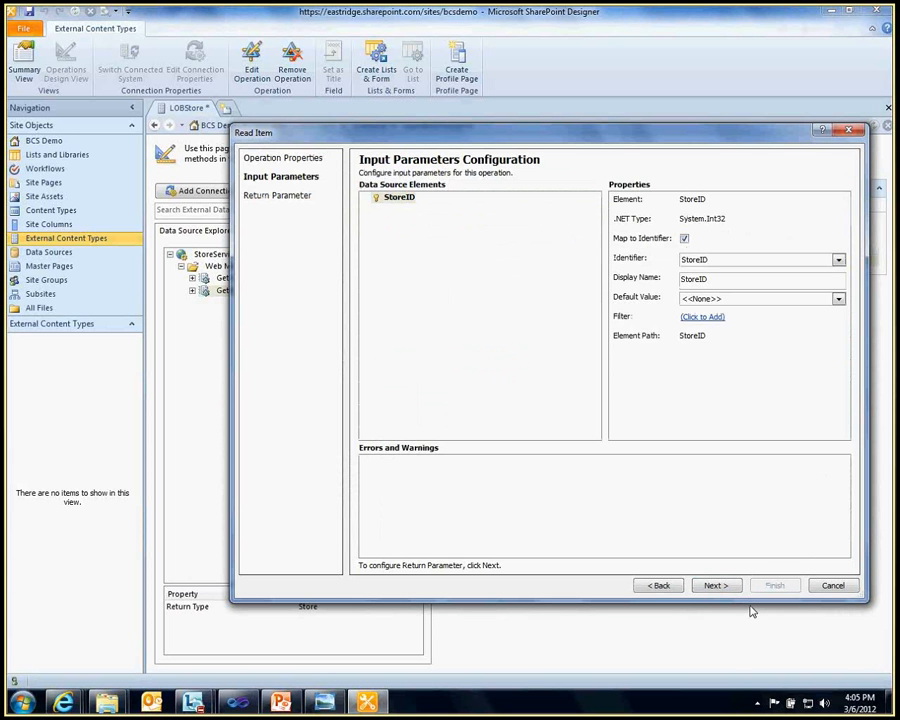
left_click(715, 585)
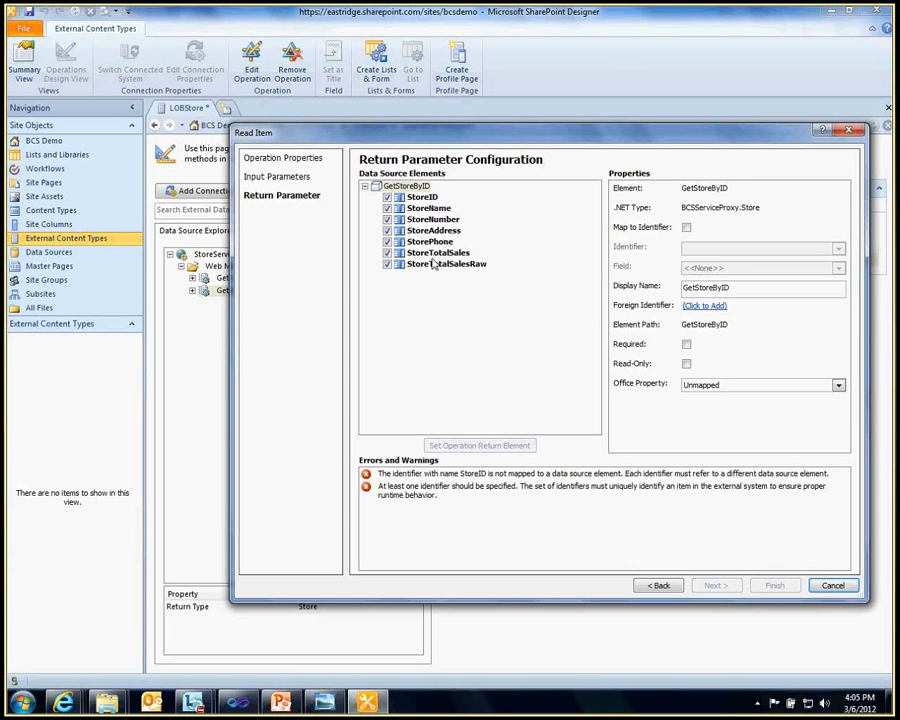
Step: Map the StoreID return element to the identifier, keep StoreNumber's default display name, and finish the GetStoreByID Read Item operation
left_click(420, 198)
left_click(686, 229)
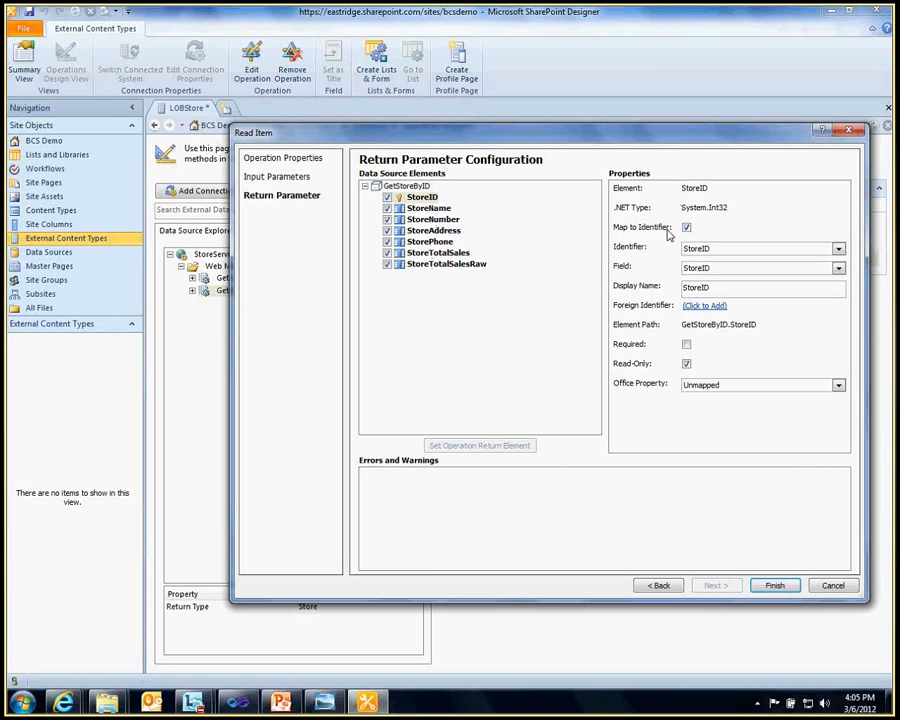
left_click(452, 221)
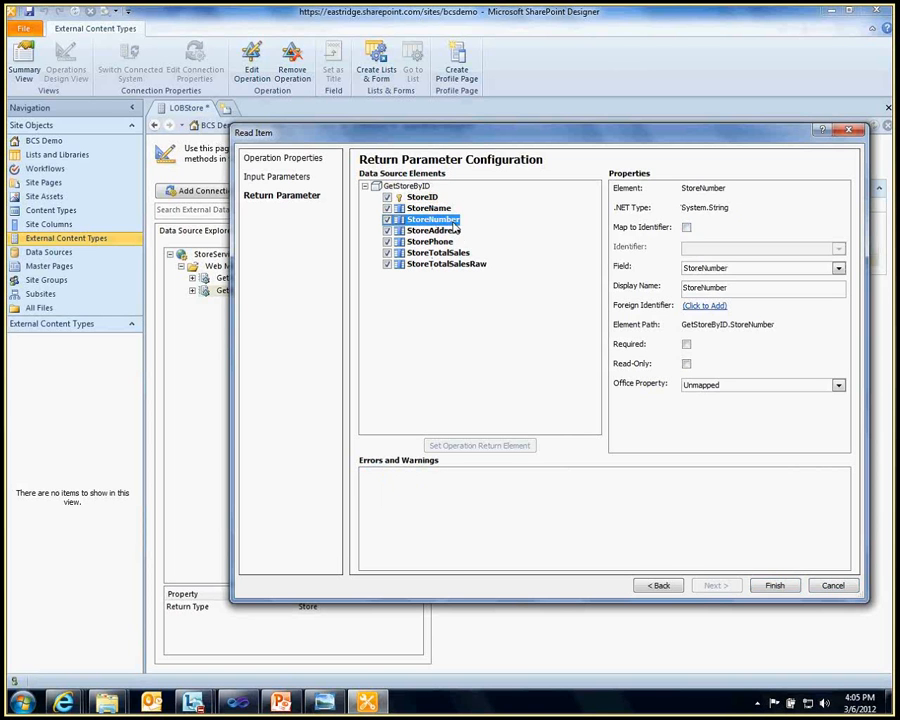
left_click(703, 287)
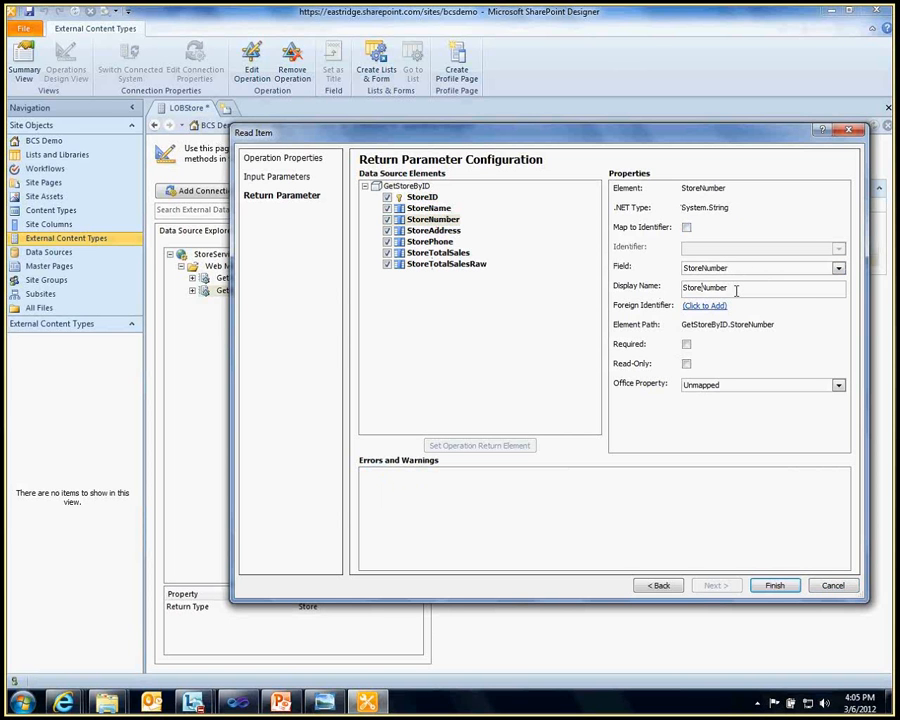
left_click_drag(736, 290, 664, 291)
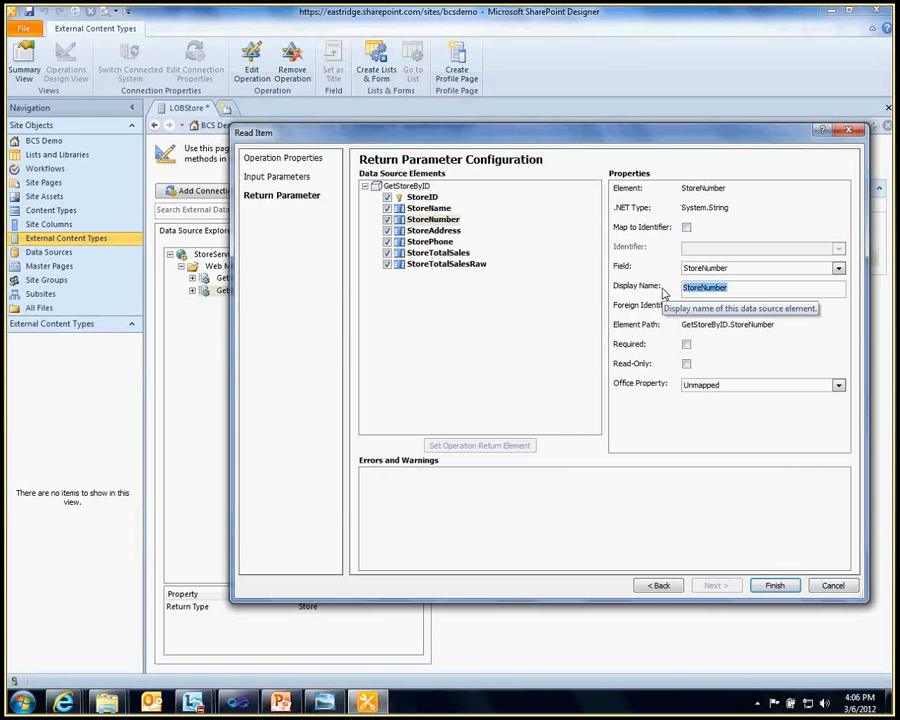
left_click(741, 288)
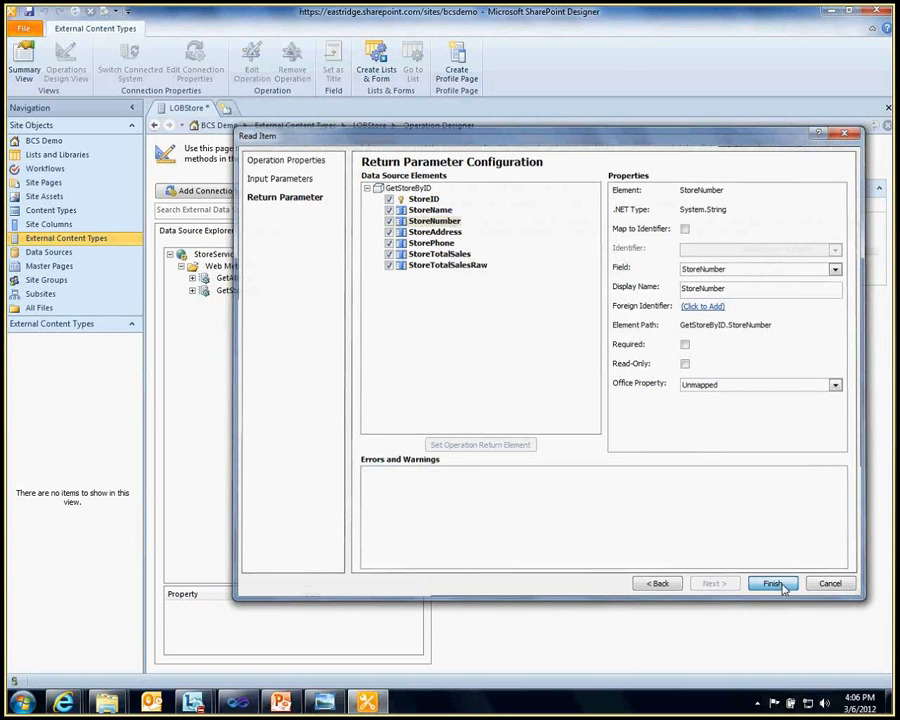
left_click(779, 586)
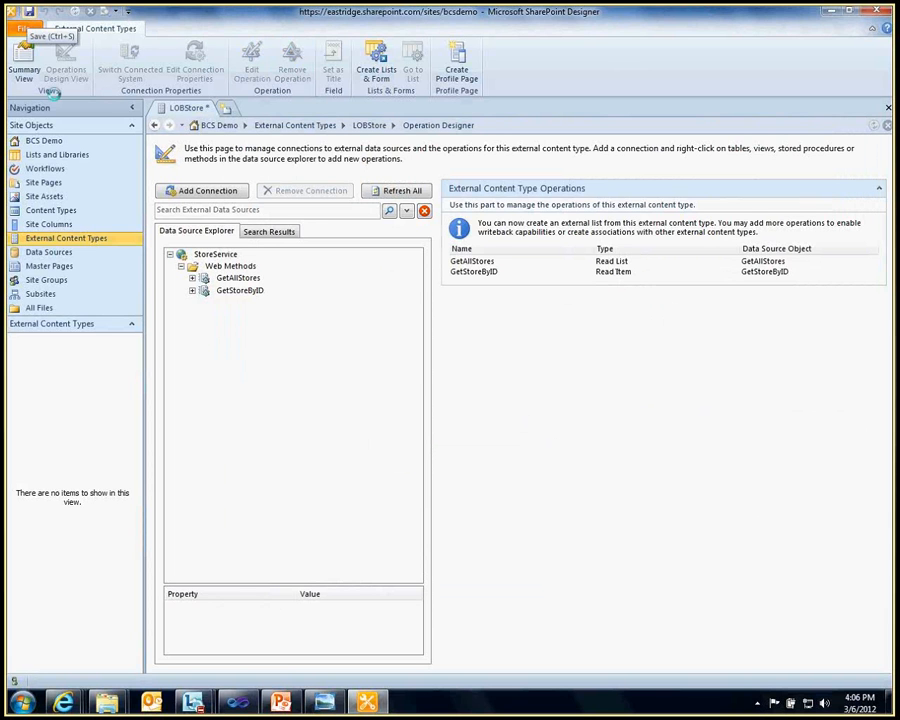
Step: Save the LOBStore external content type and open its summary from the site's external content types
left_click(28, 12)
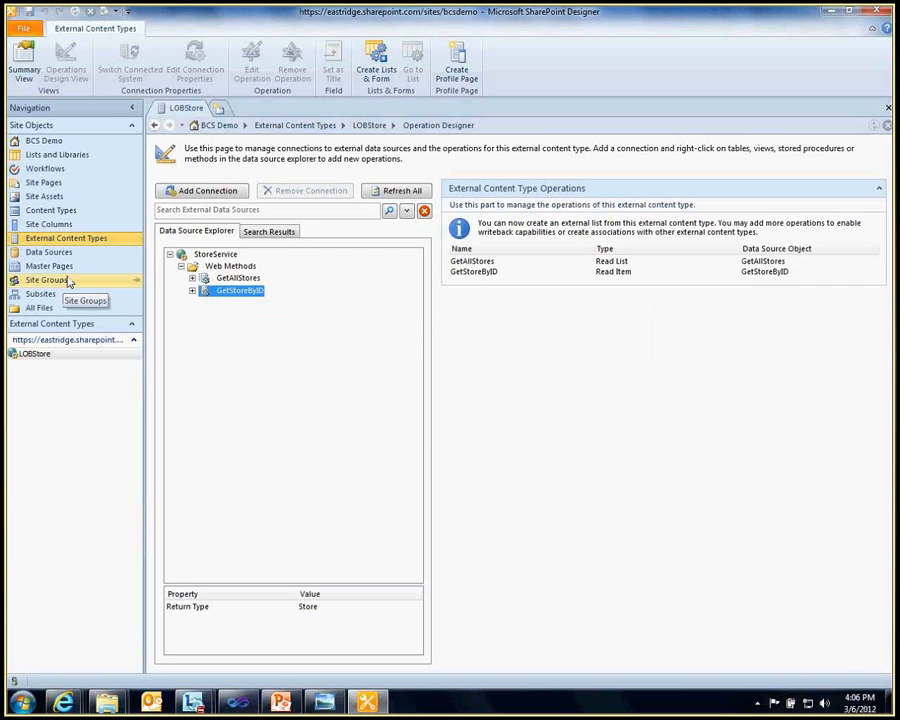
left_click(66, 238)
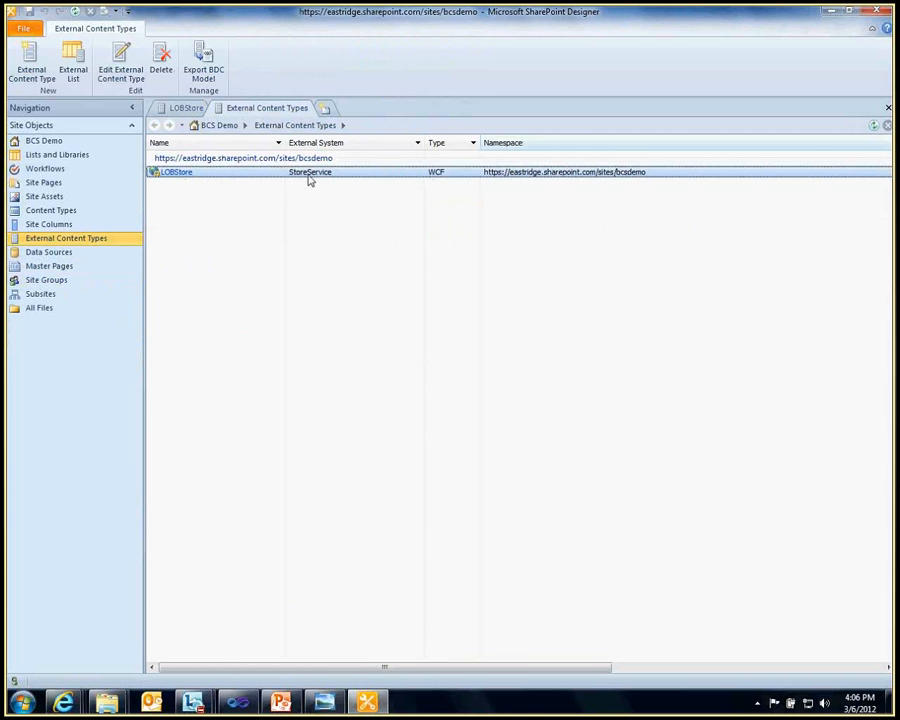
left_click(180, 177)
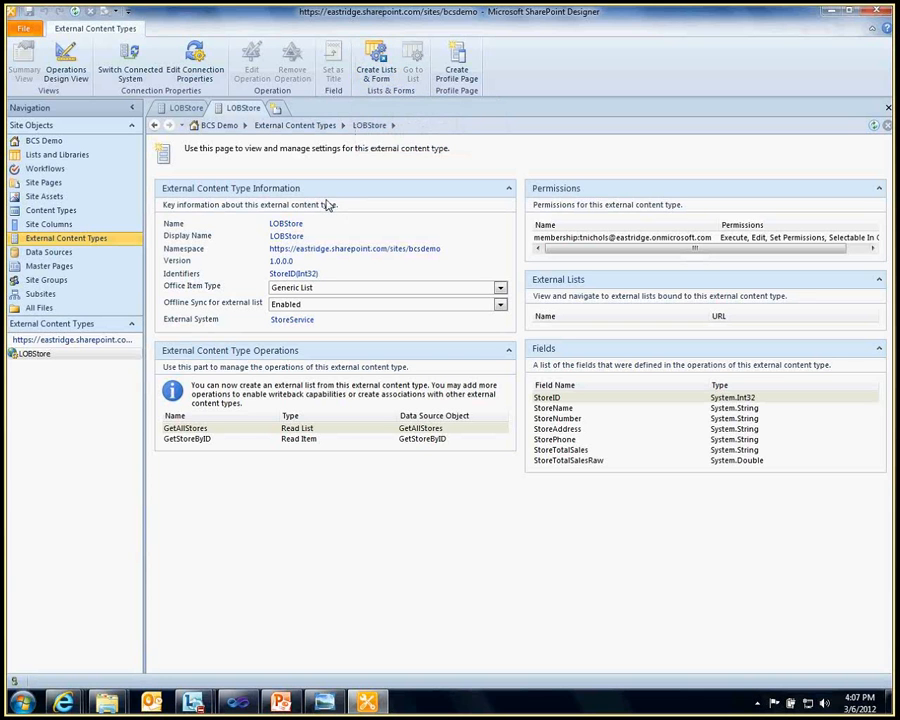
Step: Create a new external list named LOBStores from LOBStore, using GetStoreByID as the read item operation and StoreService as the system instance
left_click(378, 66)
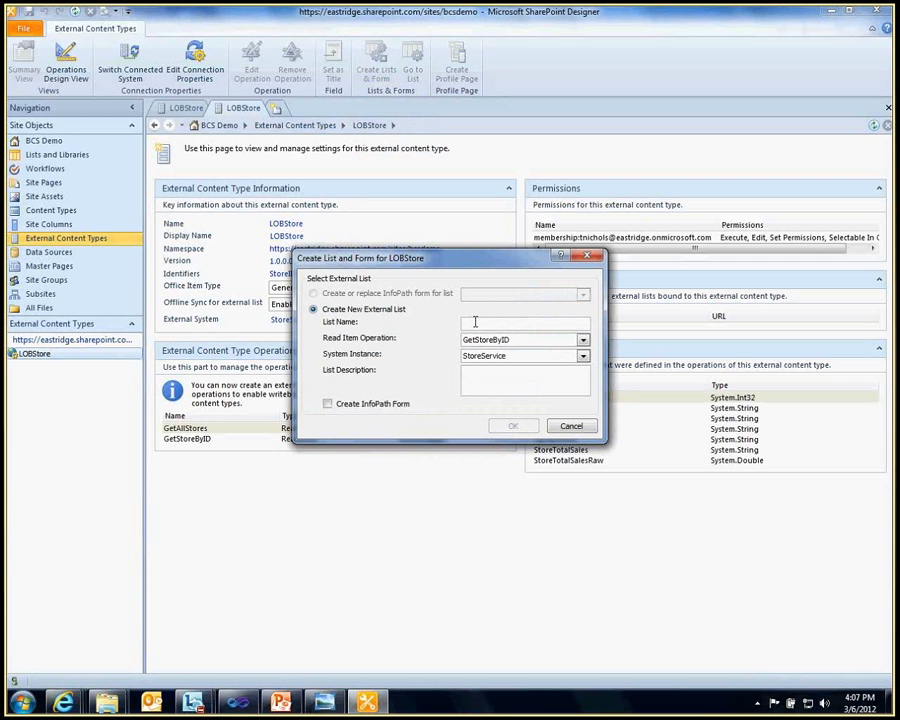
left_click(475, 321)
type("LOB")
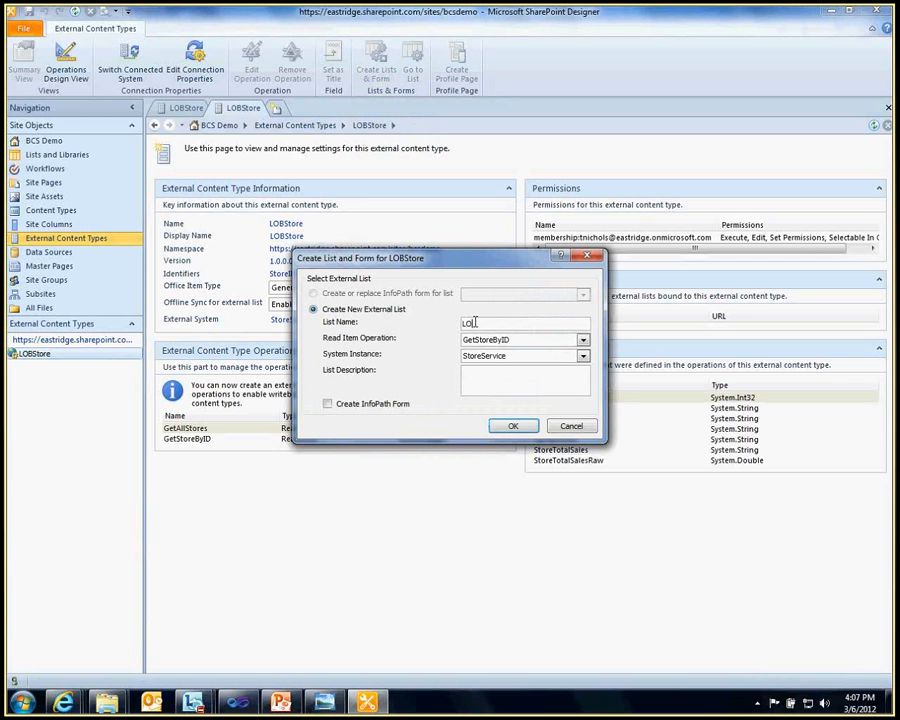
type("Stores")
left_click(499, 380)
left_click(513, 427)
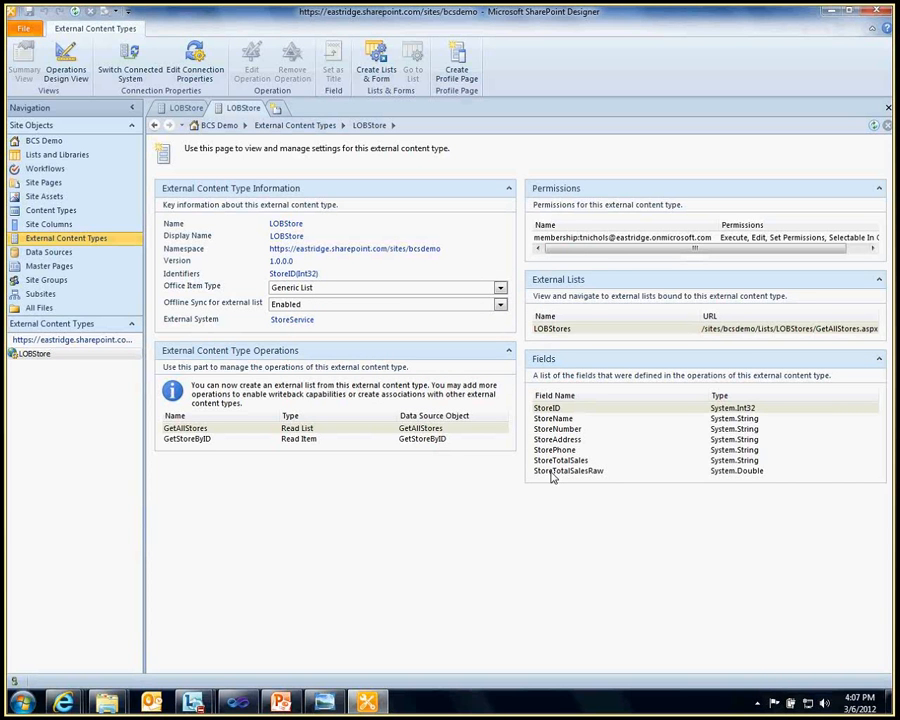
Step: Switch to Internet Explorer and view the LOBStore external content type's details under Business Data Connectivity in the SharePoint Online administration center
left_click(61, 703)
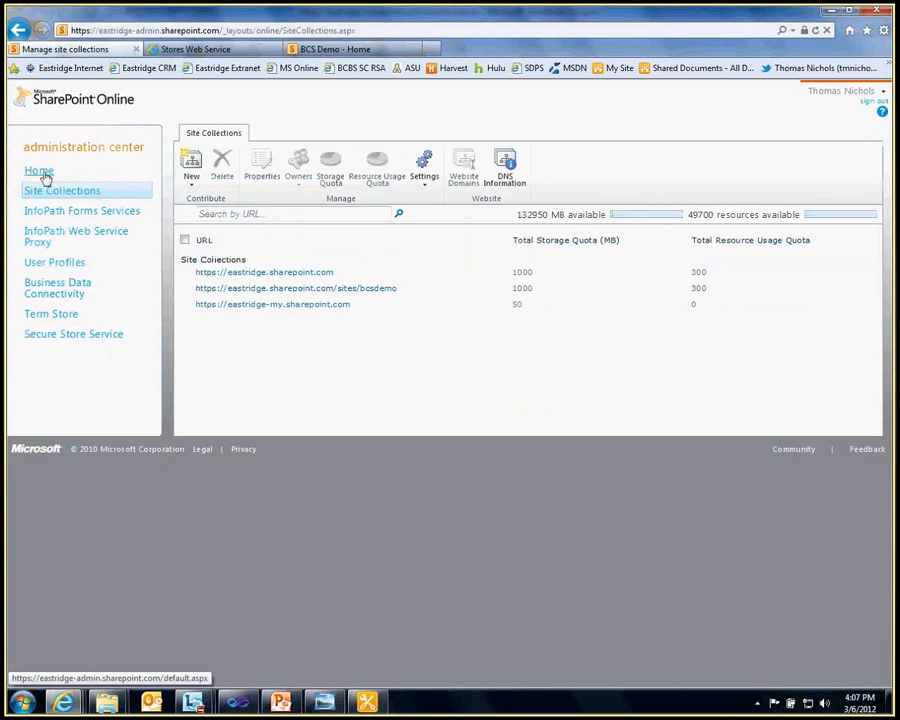
left_click(52, 291)
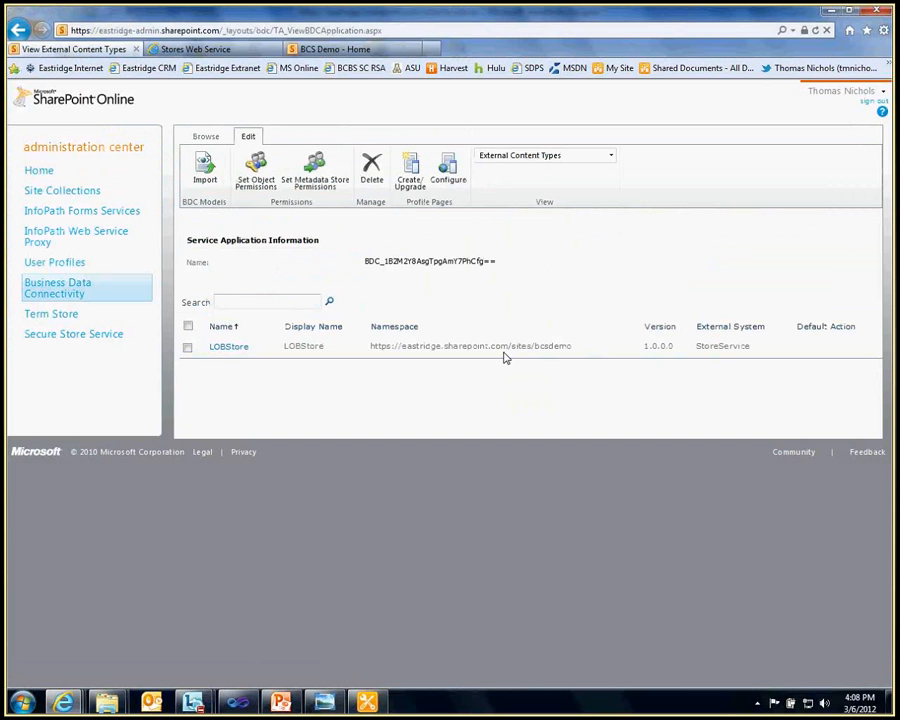
left_click(230, 349)
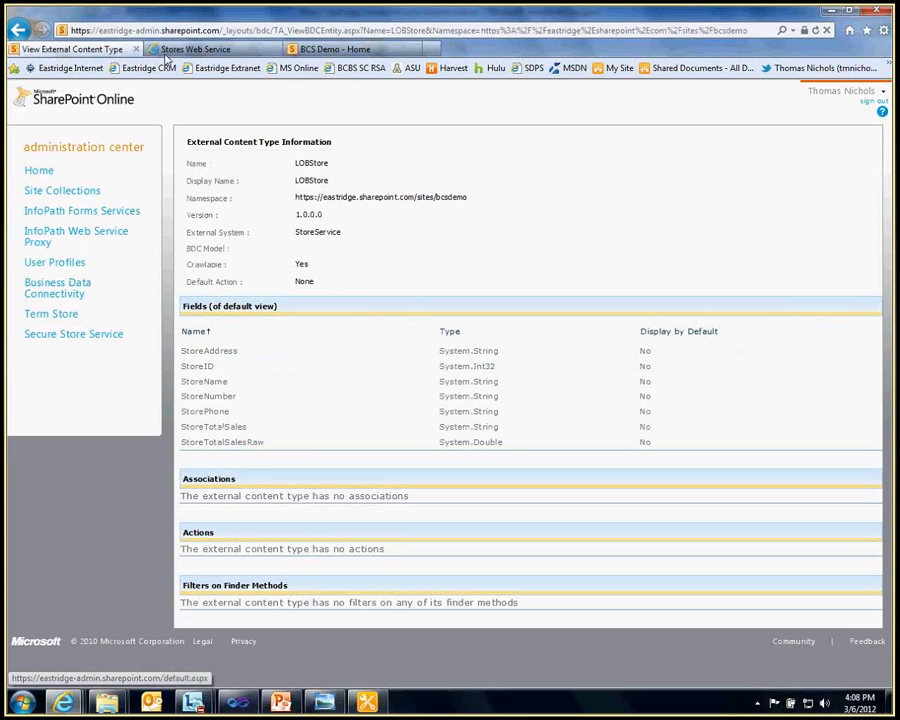
Step: Refresh the BCS Demo site's home page, open the LOBStores external list and select the Store #1 item
left_click(318, 52)
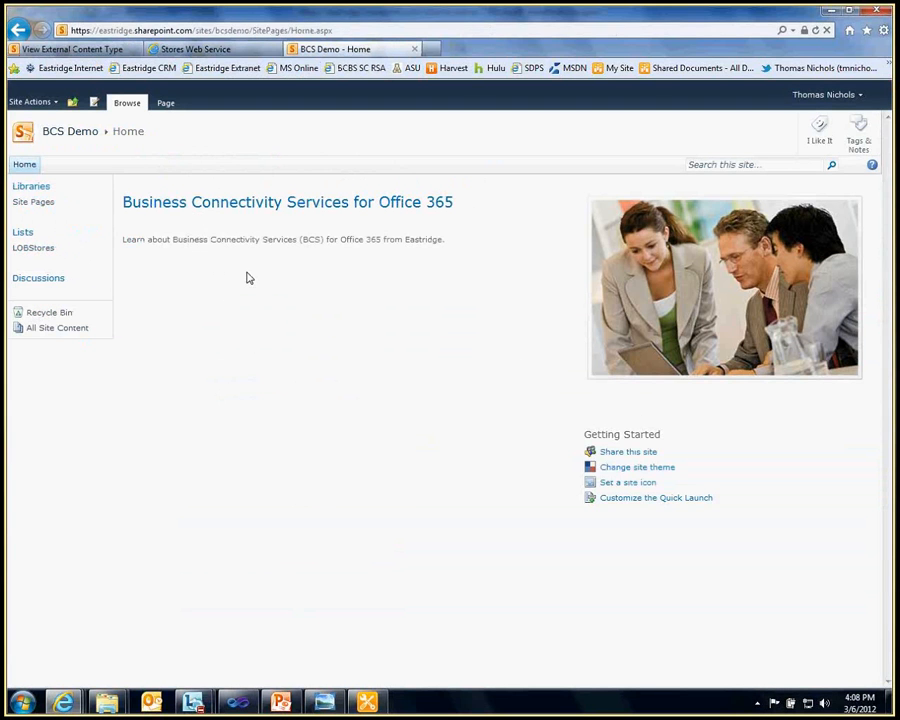
key("F5")
left_click(490, 421)
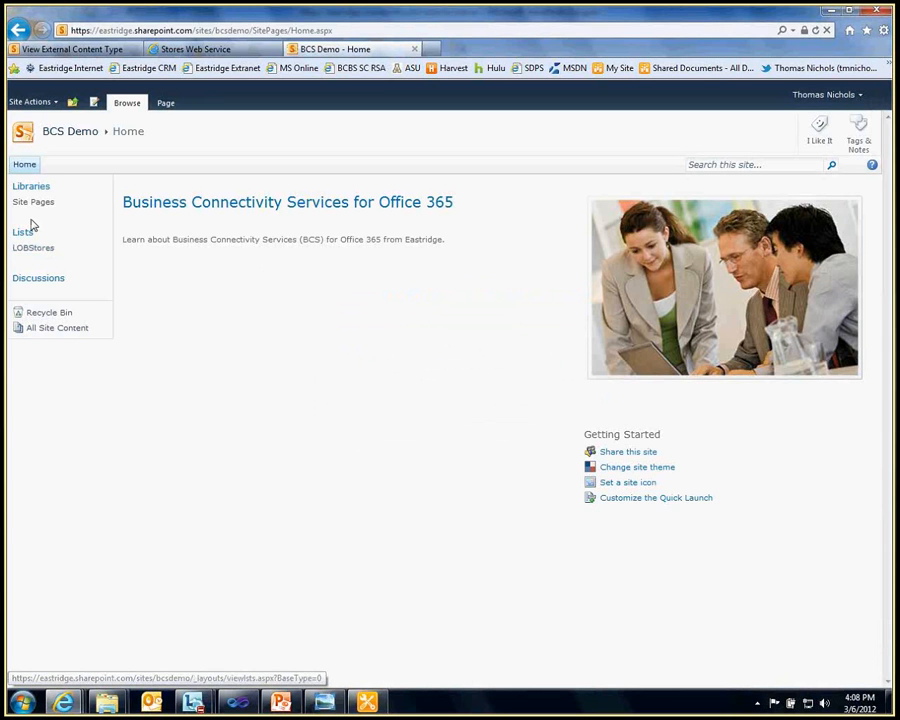
left_click(33, 247)
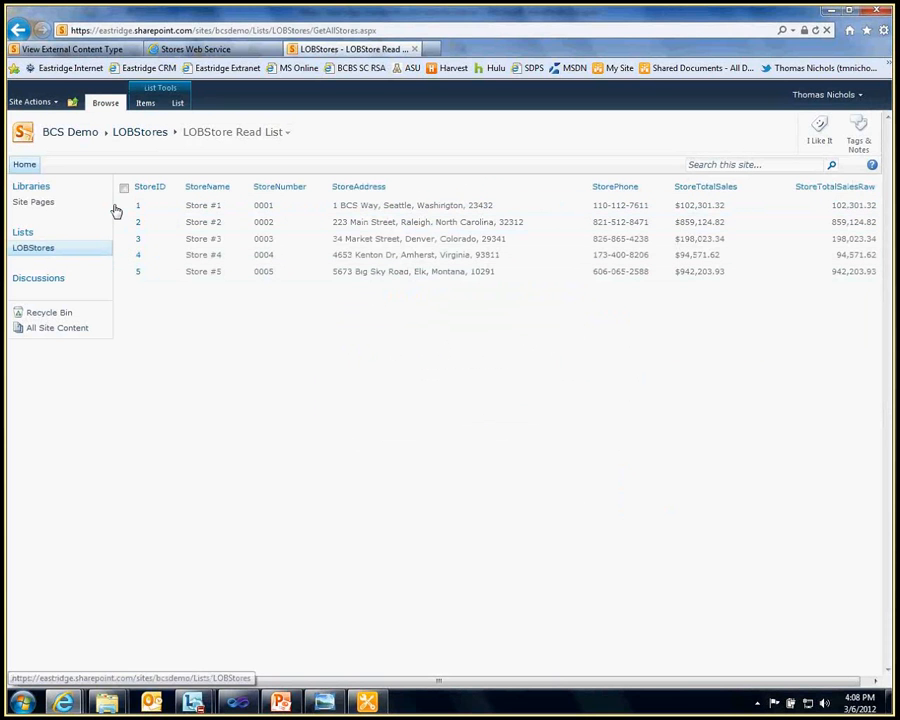
left_click(170, 205)
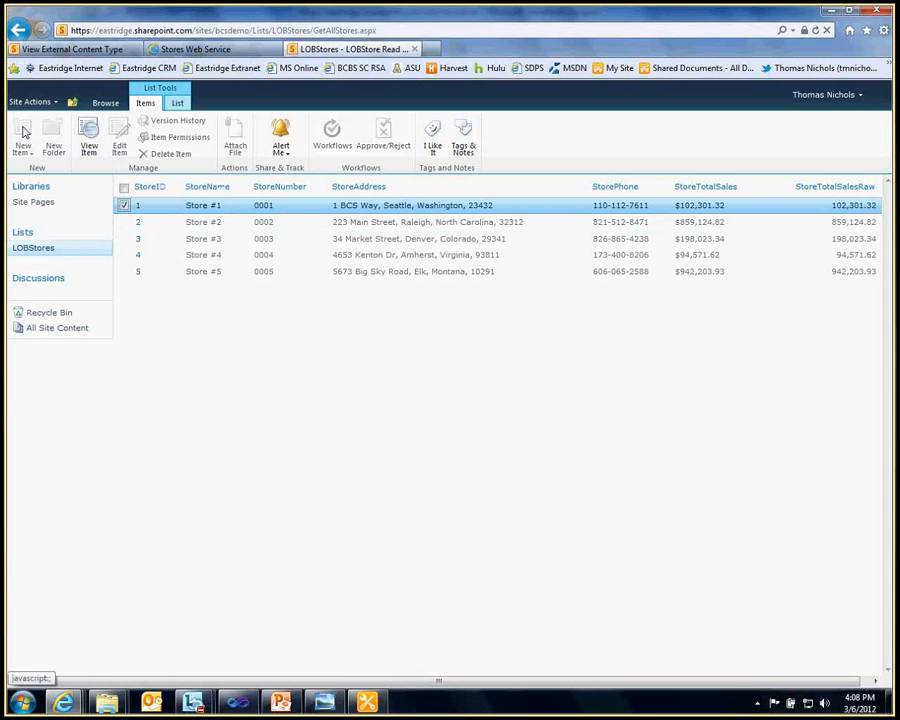
Step: View the Store #1 item's details in the LOBStores list three times, comparing the StorePhone value on each viewing
left_click(121, 205)
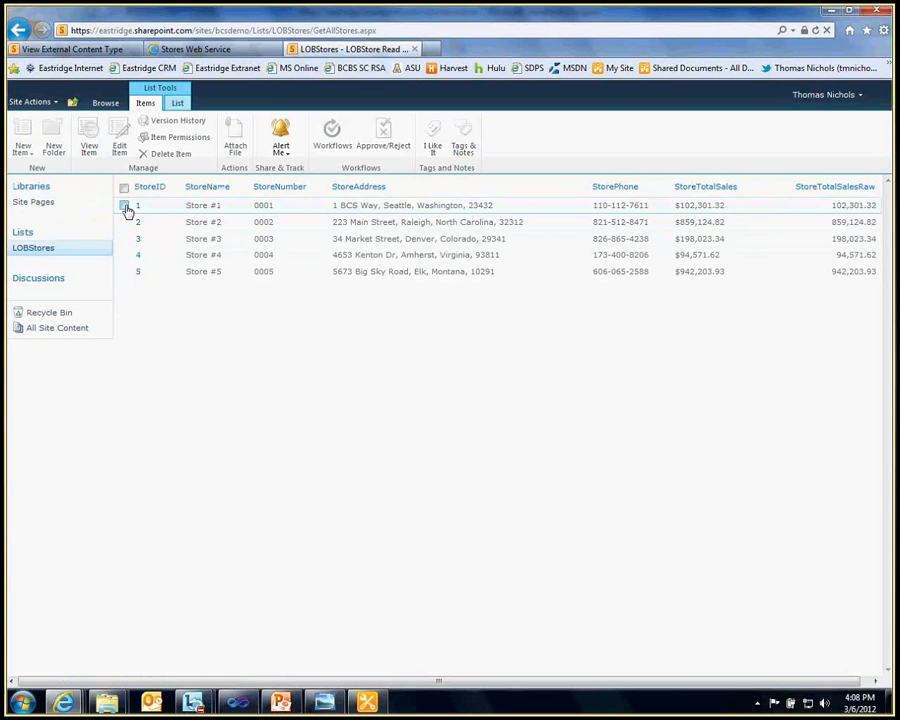
left_click(125, 206)
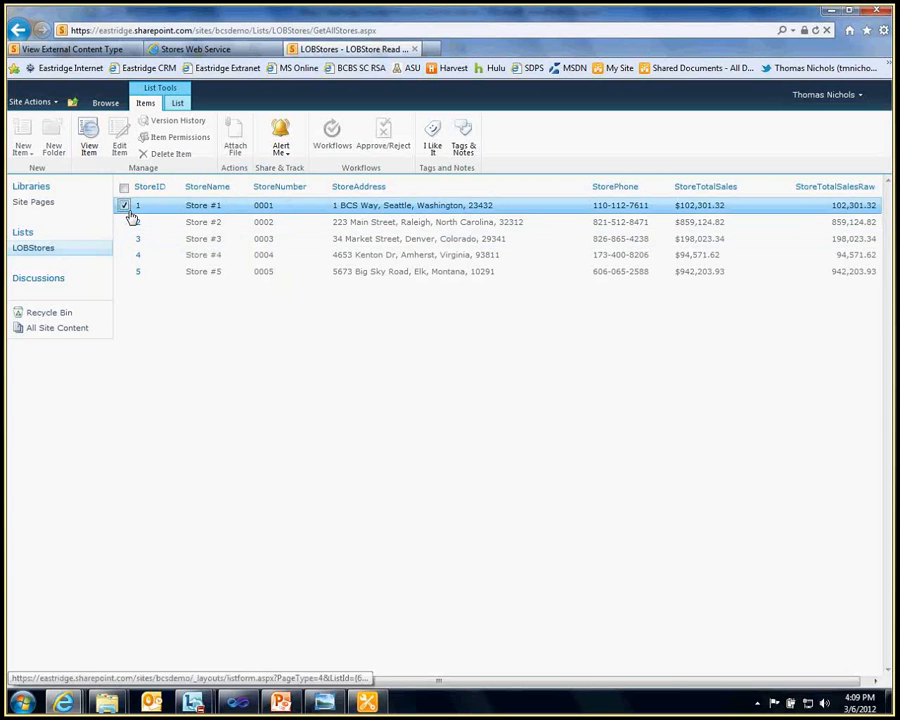
left_click(88, 146)
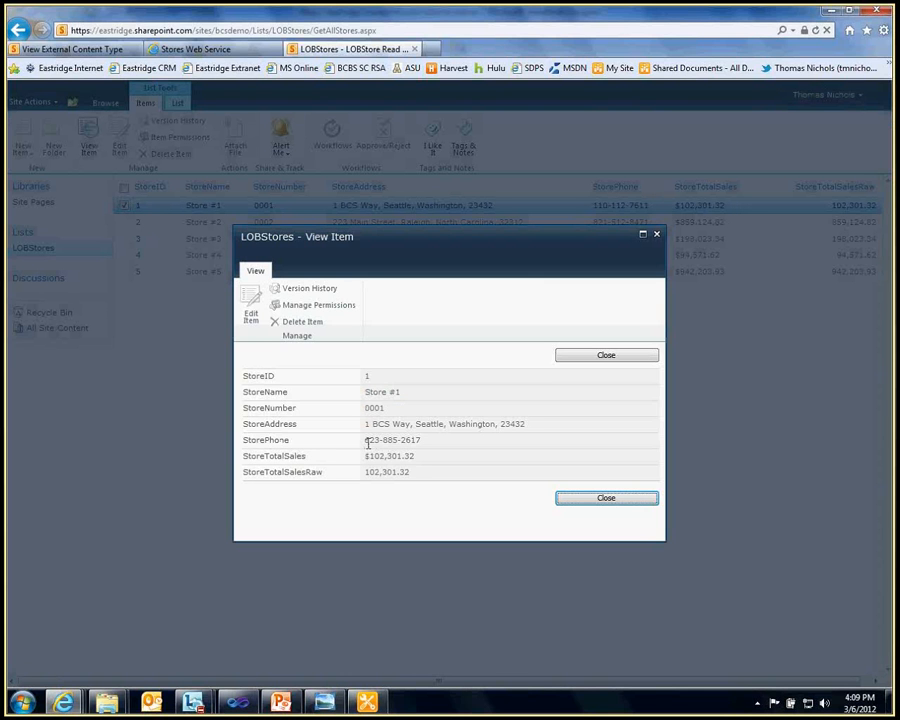
left_click_drag(366, 443, 397, 441)
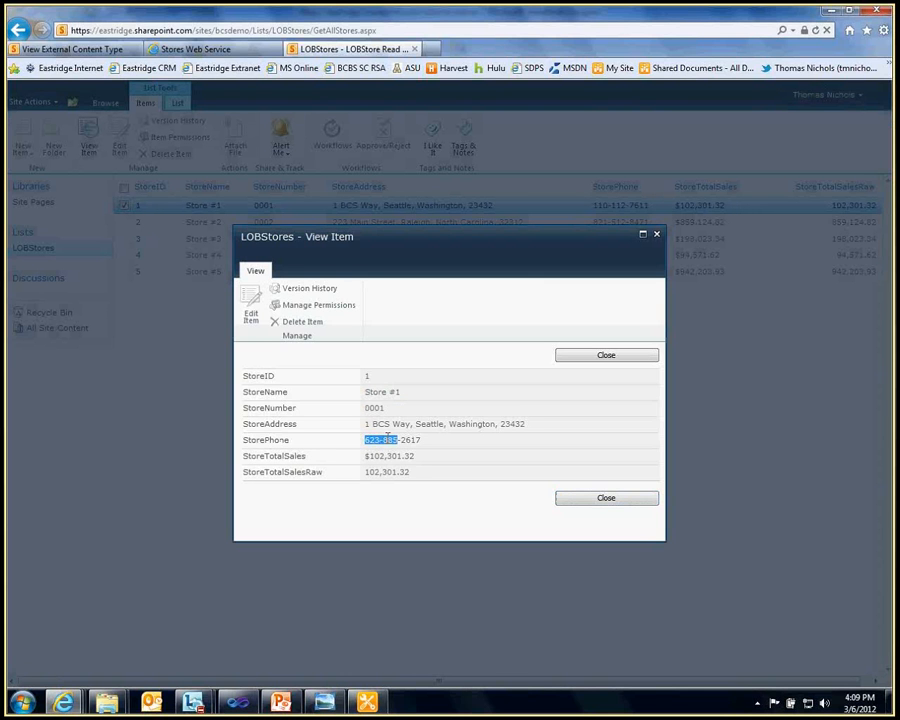
left_click(584, 503)
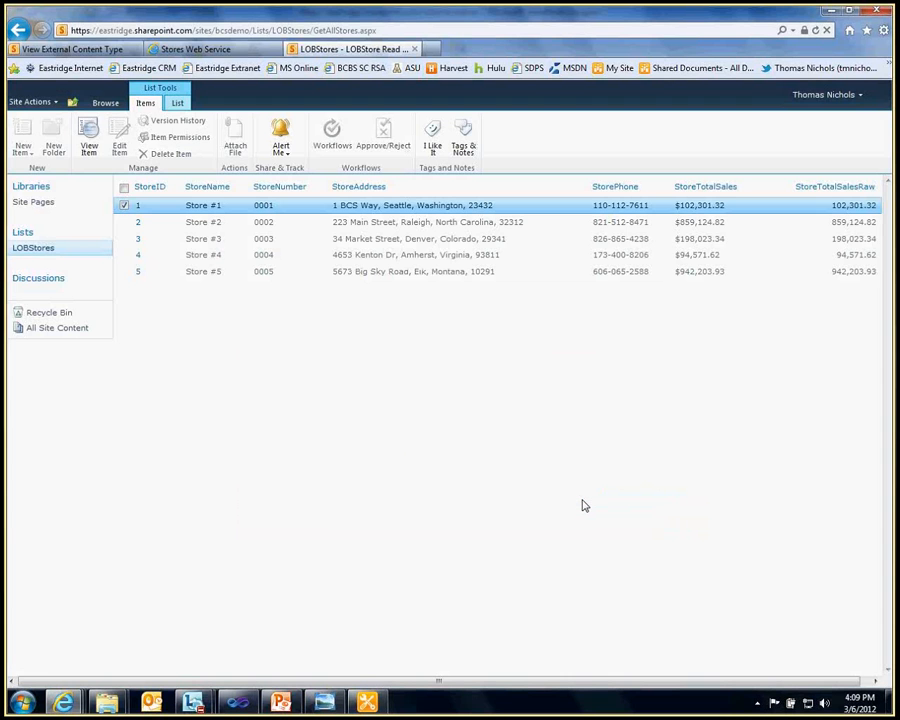
left_click(88, 132)
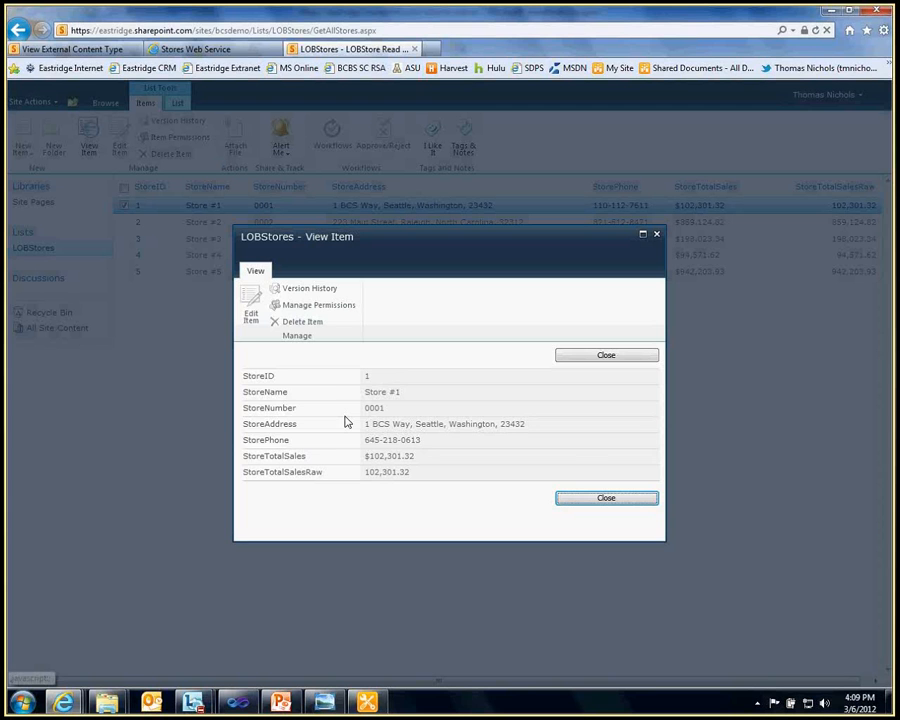
left_click(593, 499)
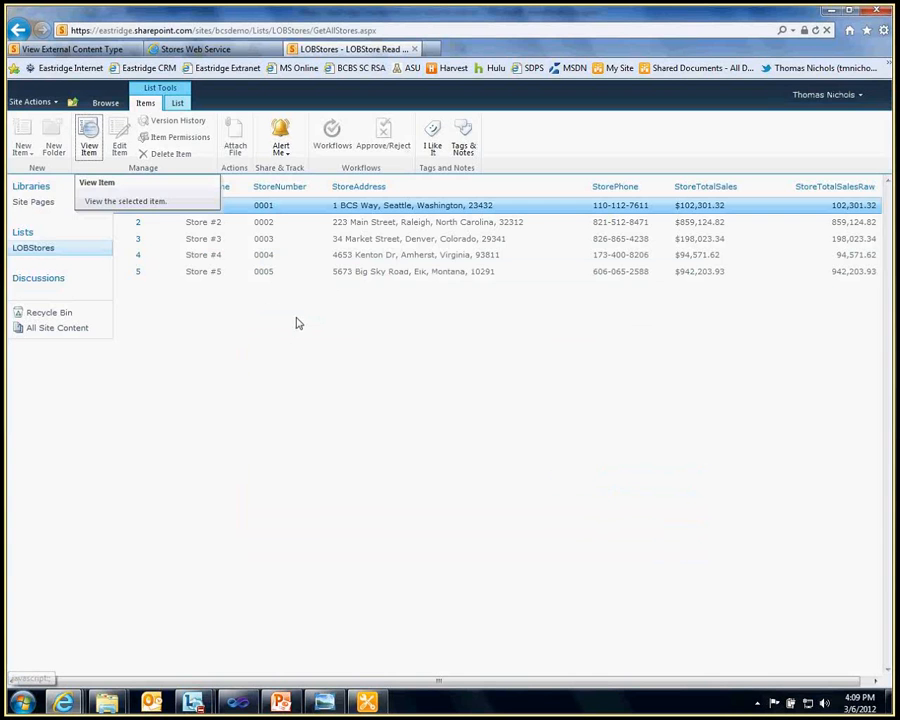
left_click(87, 145)
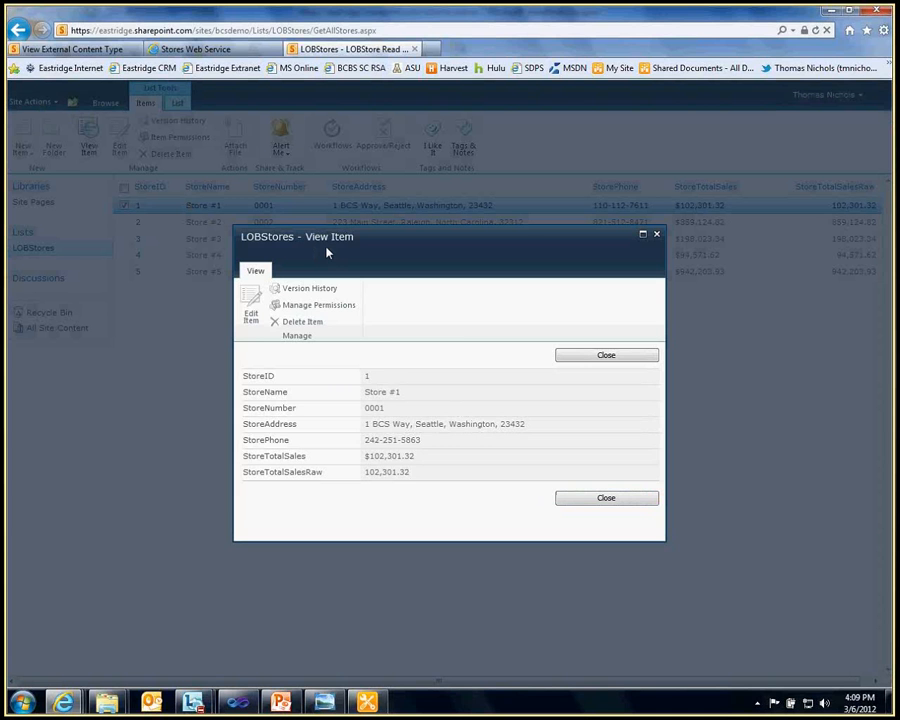
left_click(605, 358)
Step: Reload the LOBStores list page, compare its StorePhone values and view the Store #1 item's details once more
left_click(455, 32)
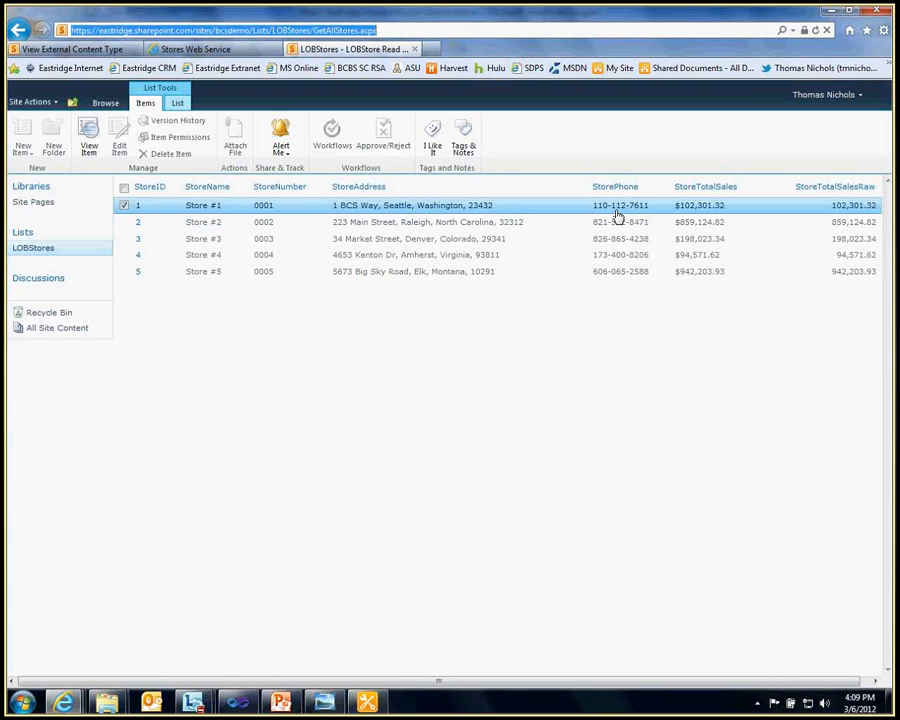
left_click(402, 36)
key("Return")
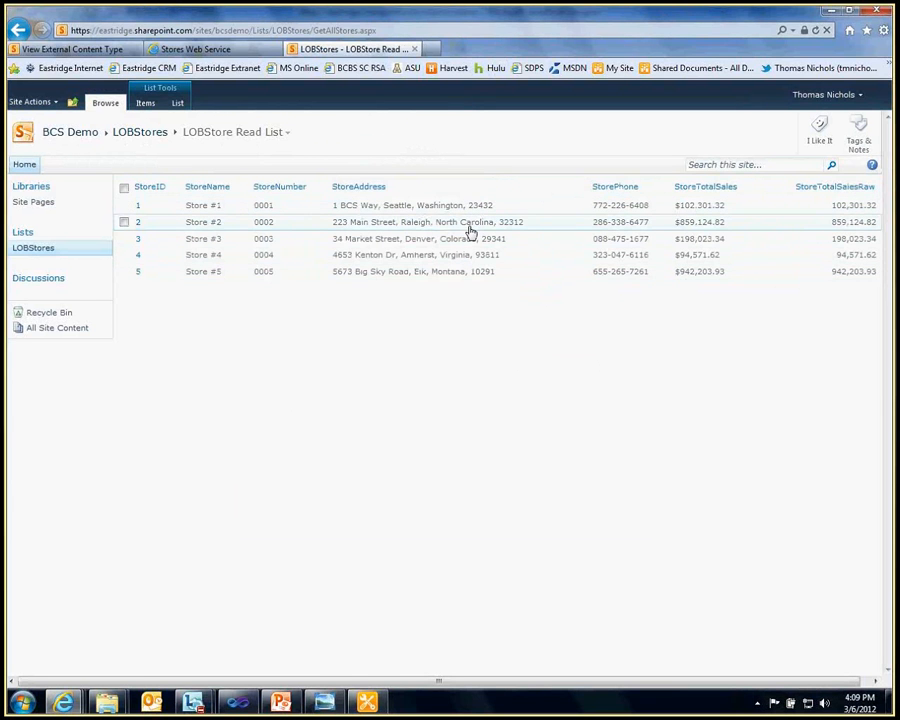
left_click(146, 209)
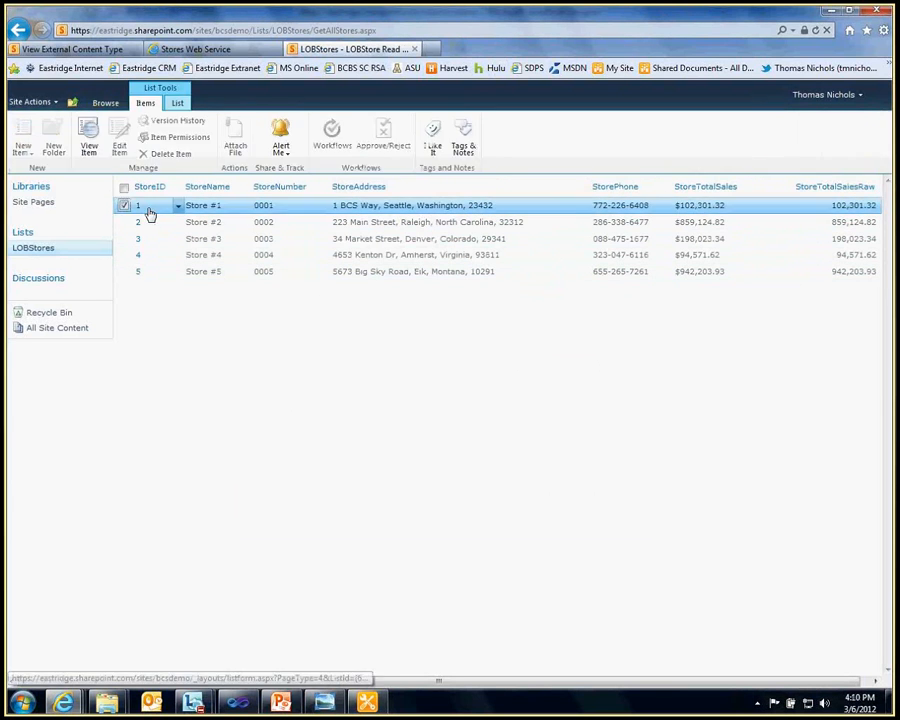
left_click(88, 150)
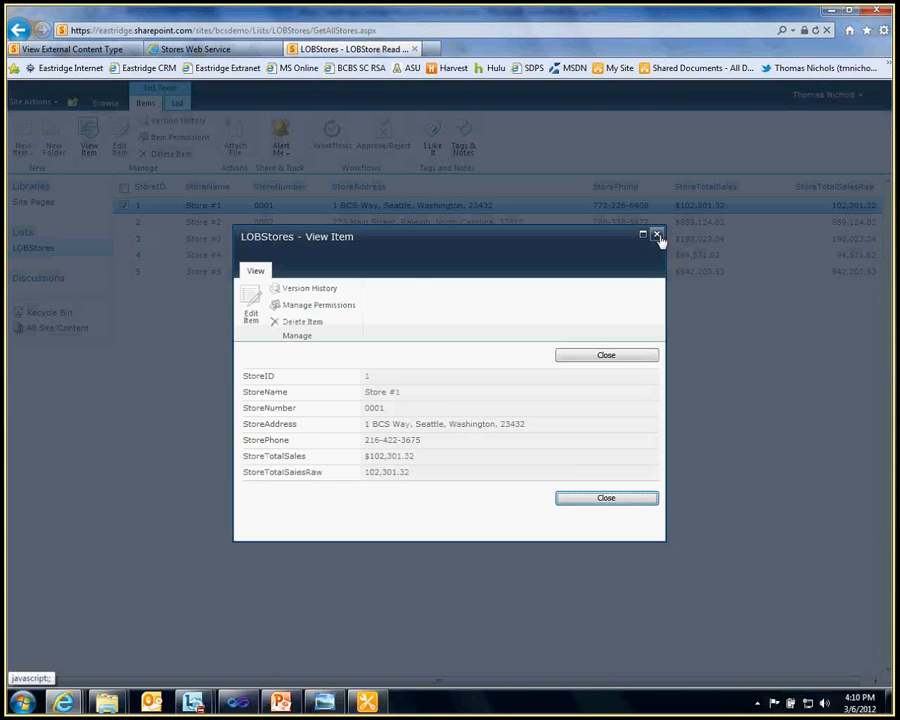
left_click(659, 236)
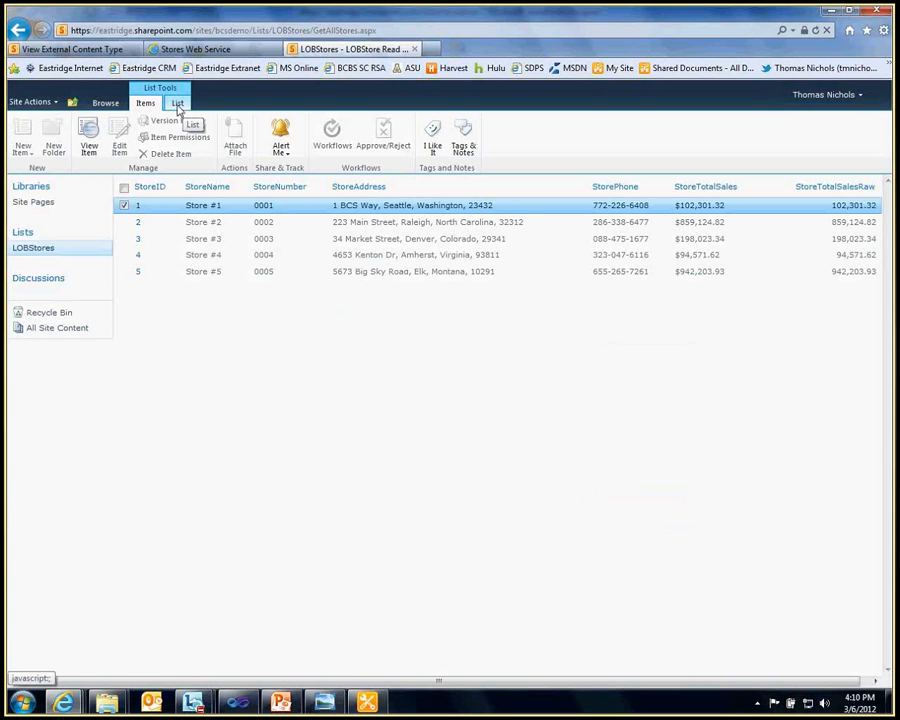
Step: Modify the LOBStore Read List view to hide the StoreNumber and StoreTotalSalesRaw columns
left_click(305, 193)
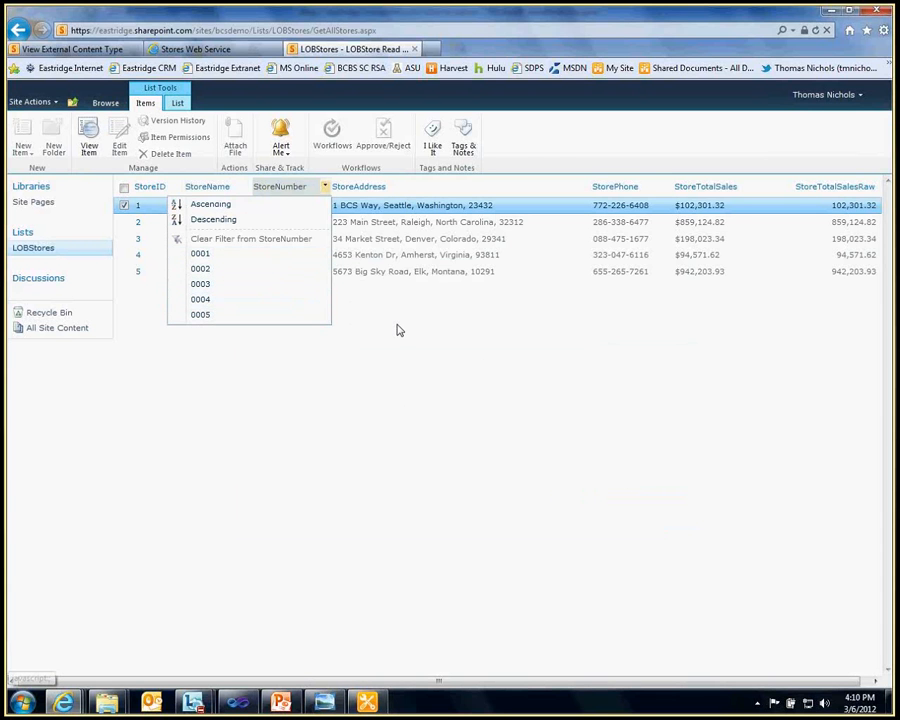
left_click(177, 103)
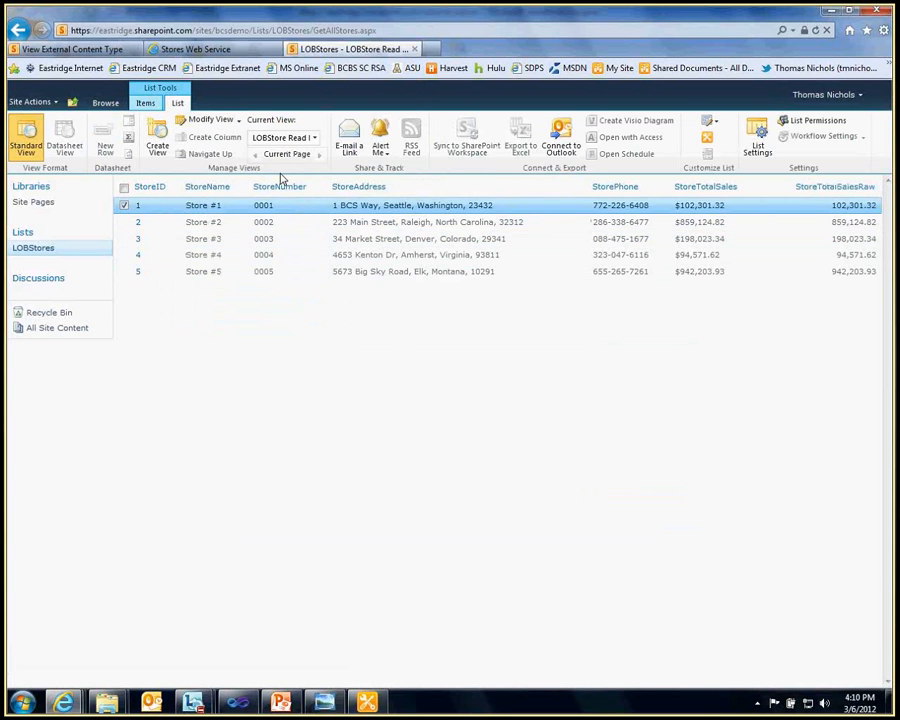
left_click(208, 119)
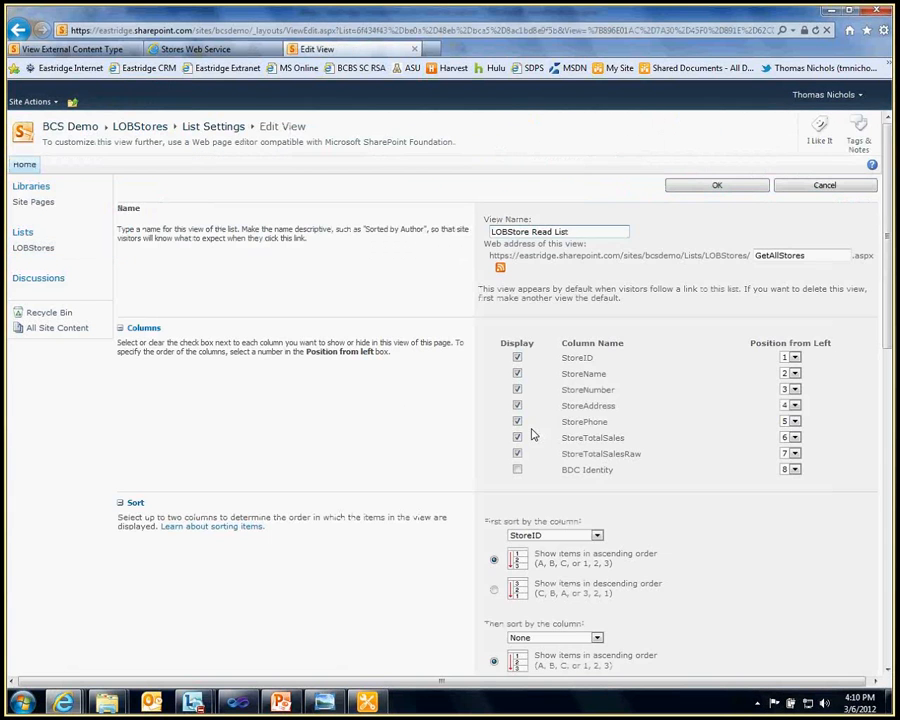
left_click(518, 454)
left_click(517, 390)
left_click(717, 185)
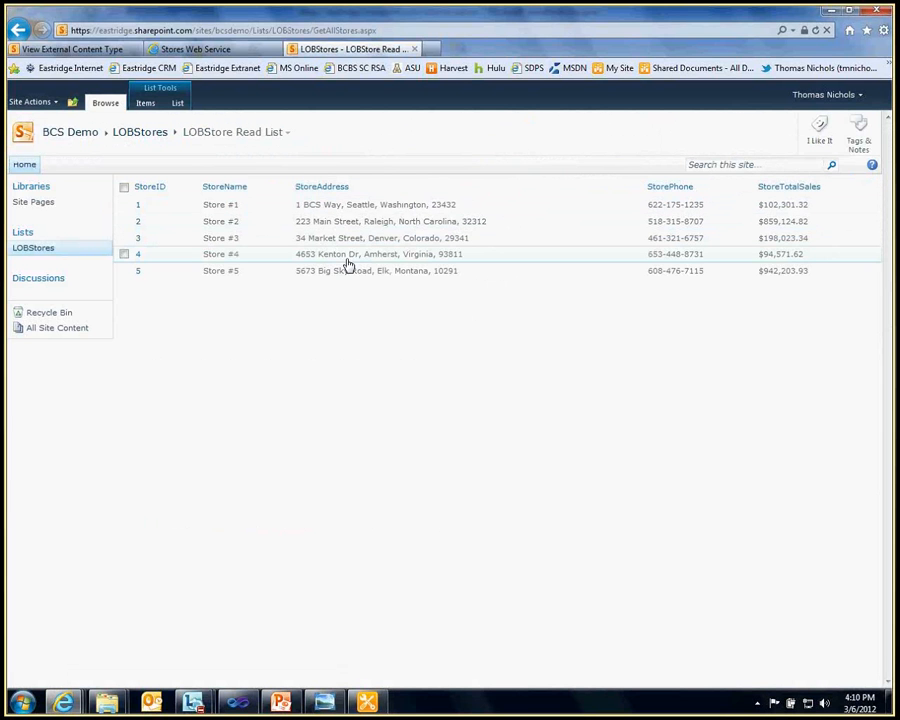
Step: Return to the BCS Demo site's home page and open the page for editing
left_click(176, 104)
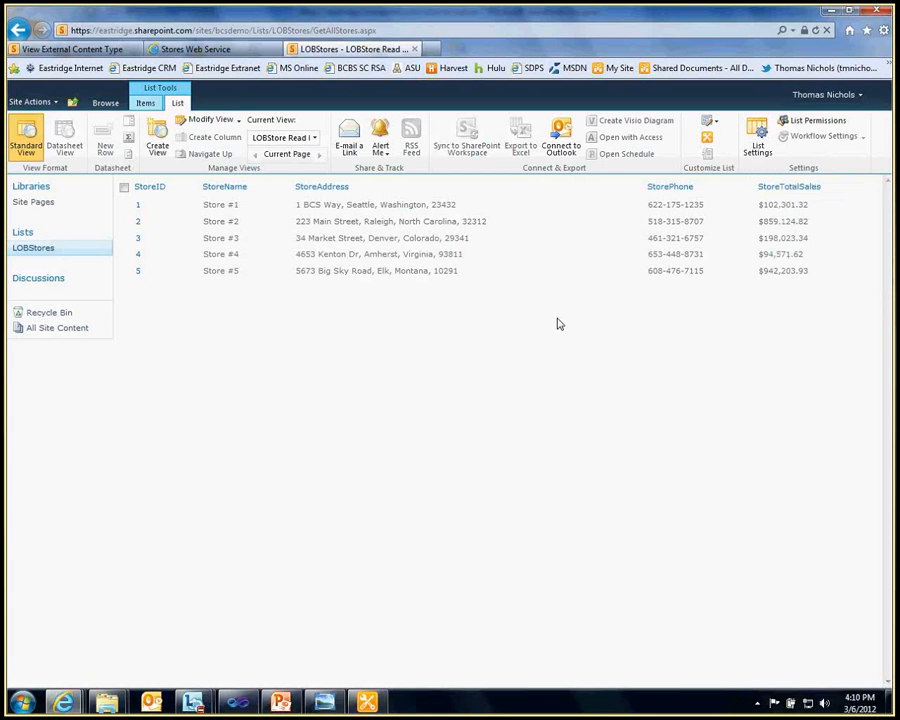
left_click(105, 103)
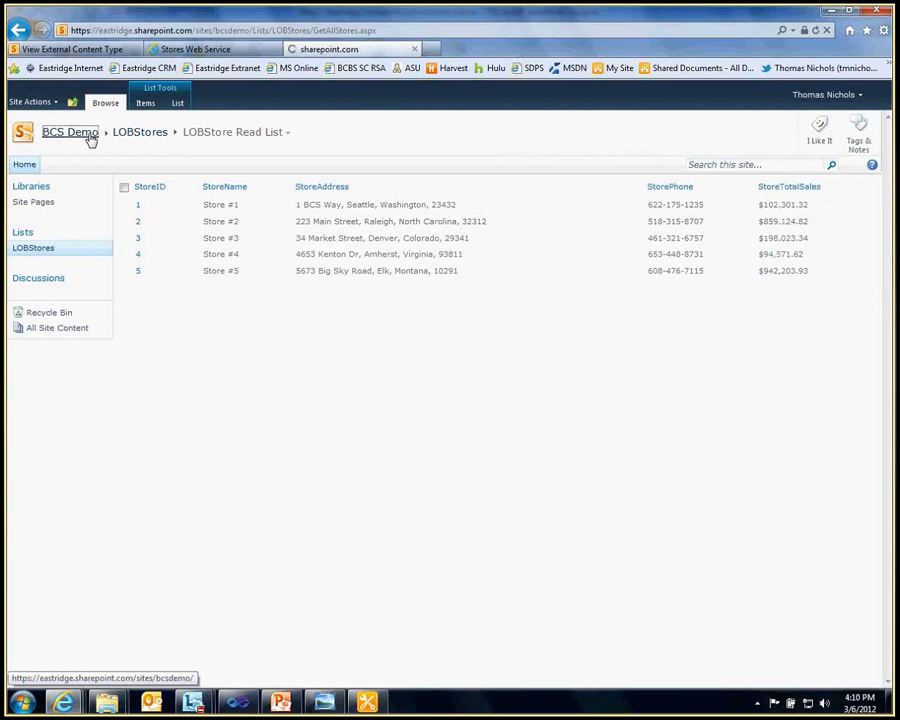
left_click(70, 133)
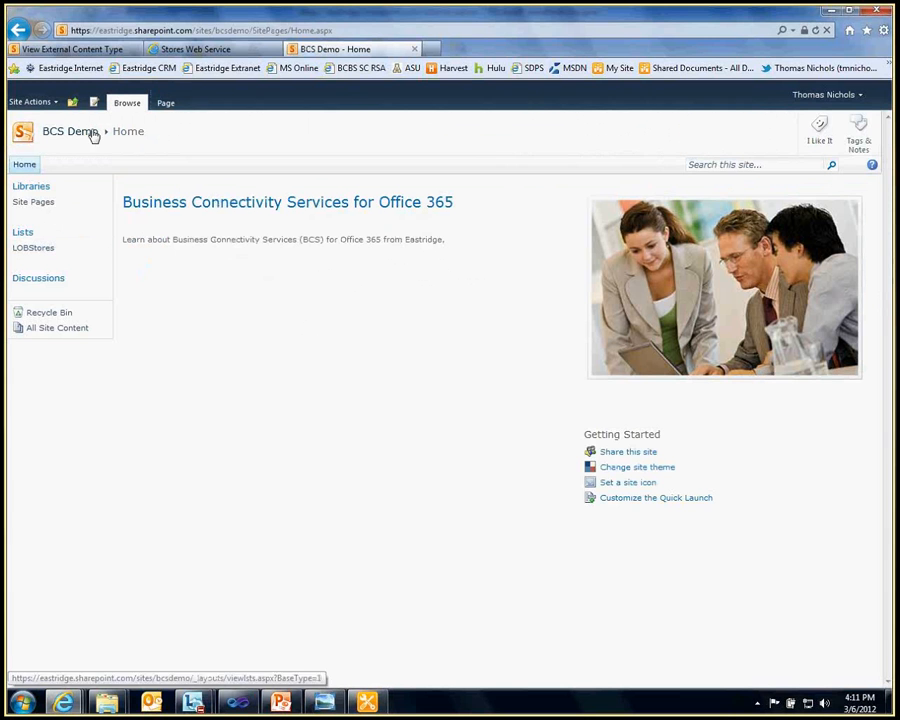
left_click(166, 104)
left_click(24, 137)
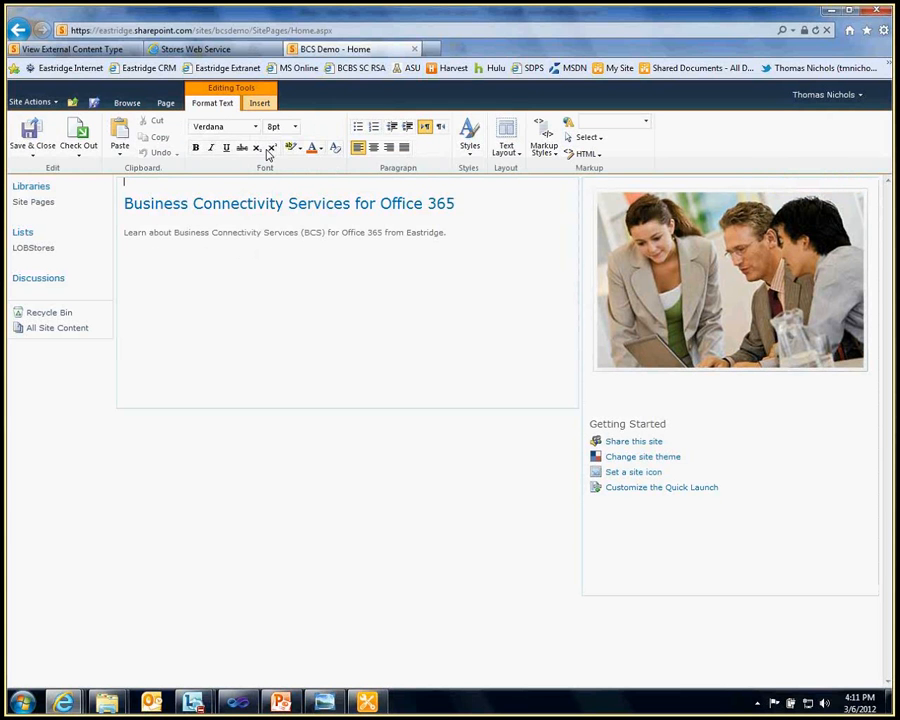
Step: Change the home page's text layout to Two columns with header and move the title and introductory sentence into the header
left_click(506, 140)
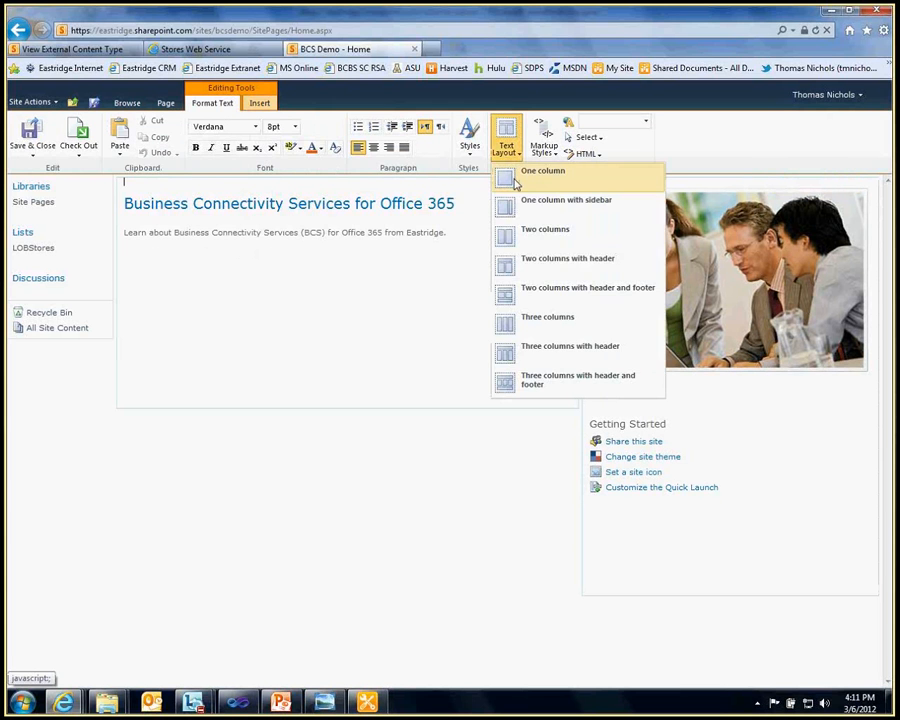
left_click(550, 266)
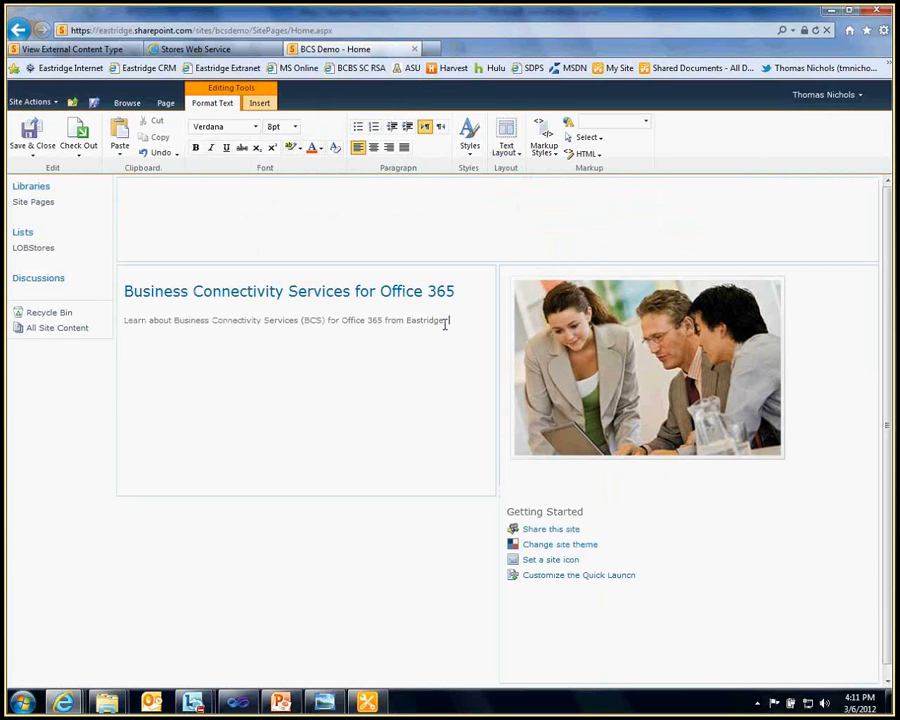
left_click_drag(447, 320, 163, 294)
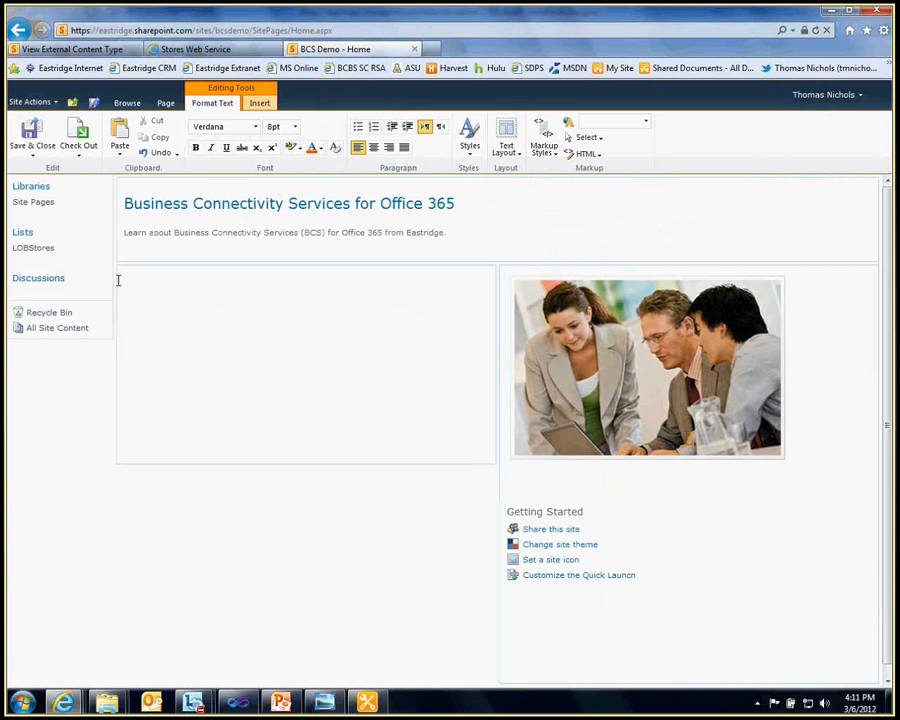
Step: Review the Business Data web parts and add a Business Data List web part to the empty column below the page header
left_click(131, 282)
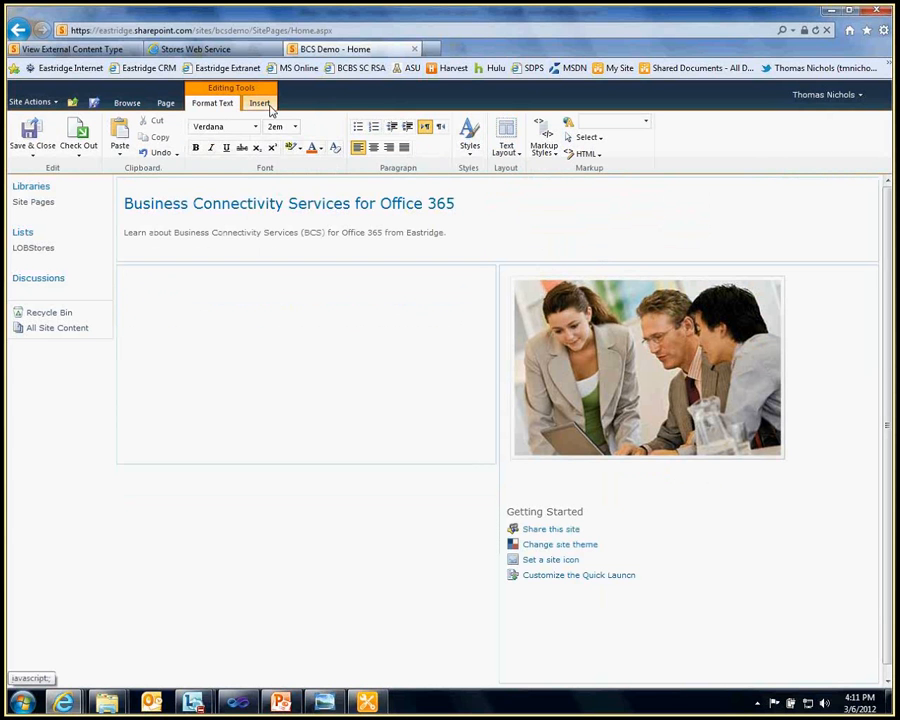
left_click(260, 104)
left_click(346, 146)
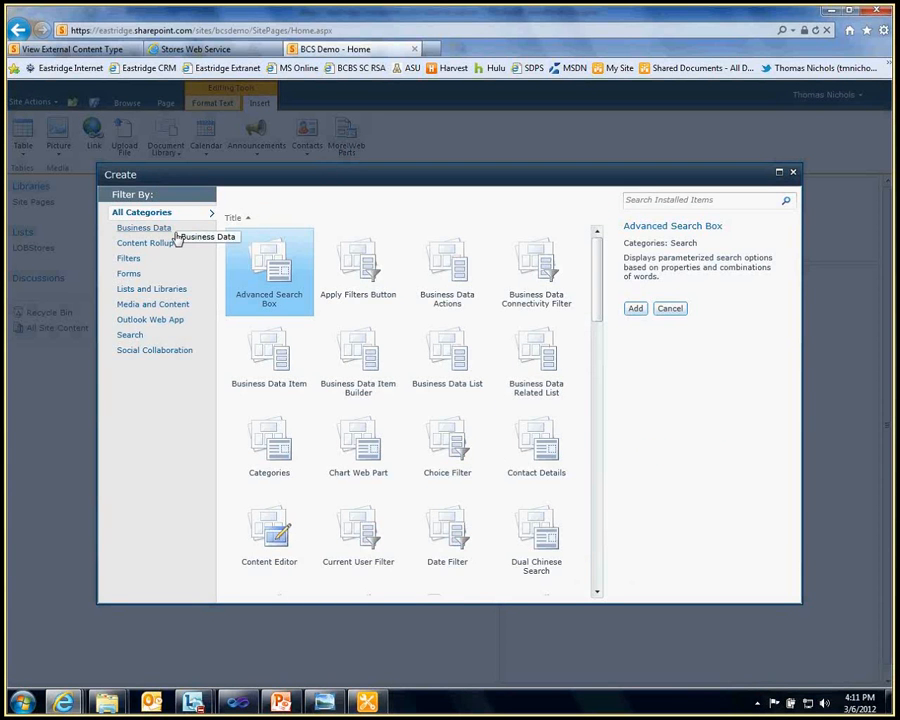
left_click(178, 233)
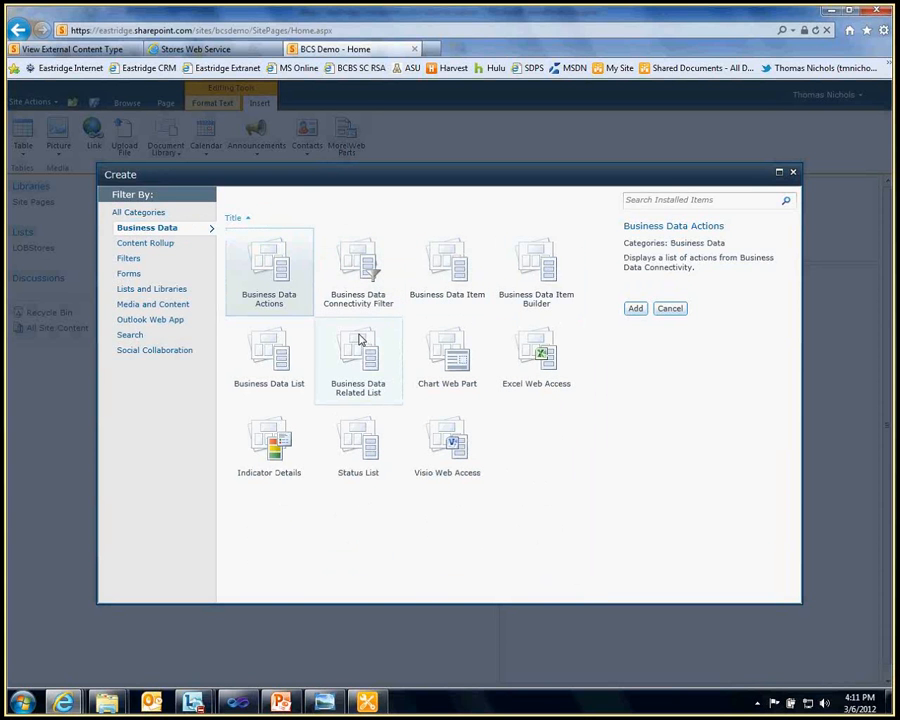
left_click(451, 270)
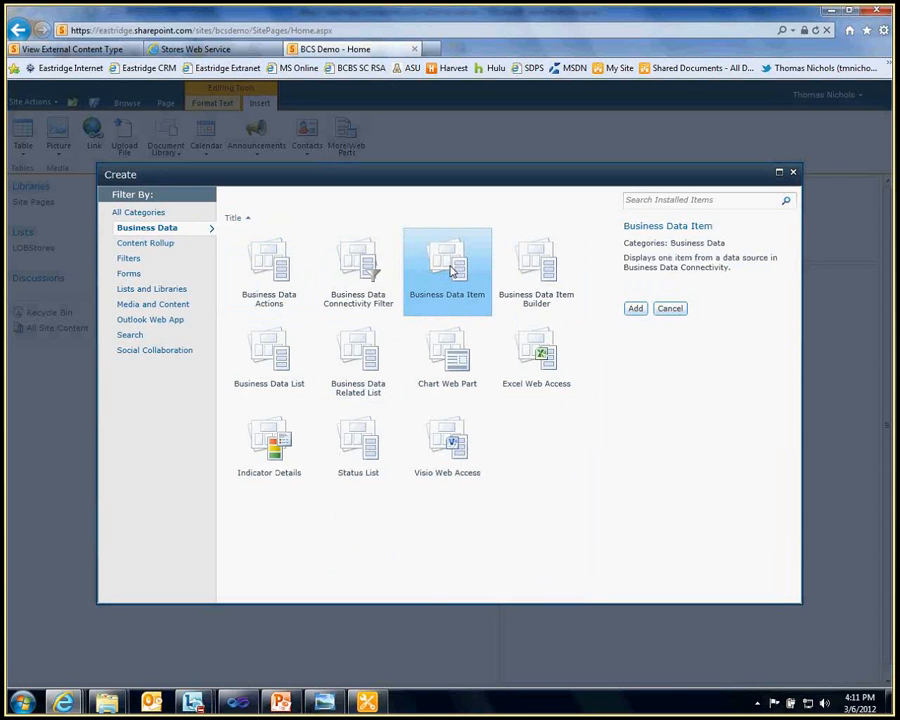
left_click(276, 356)
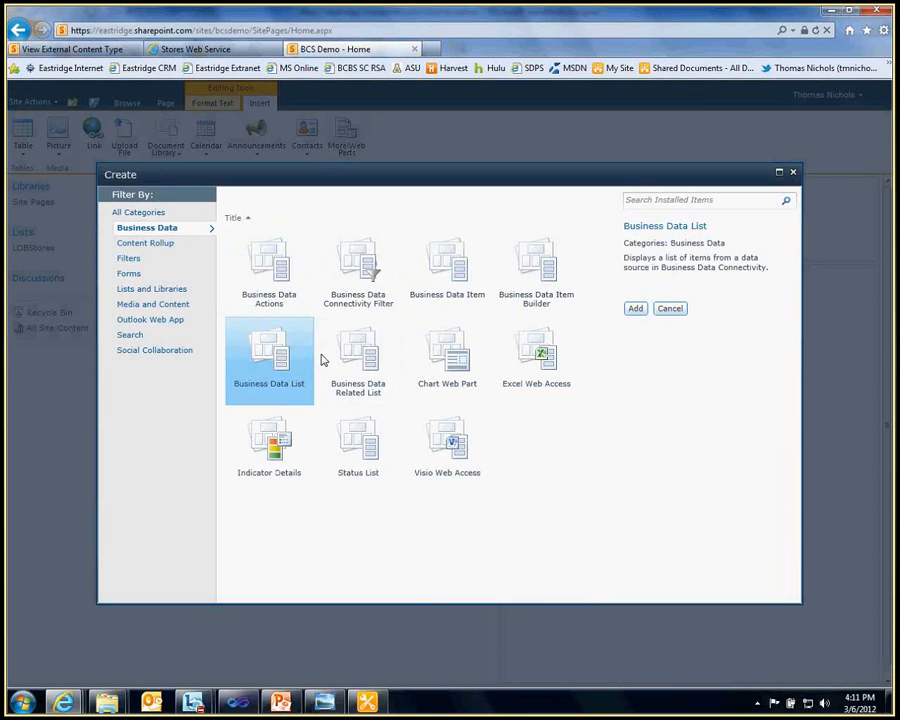
left_click(359, 356)
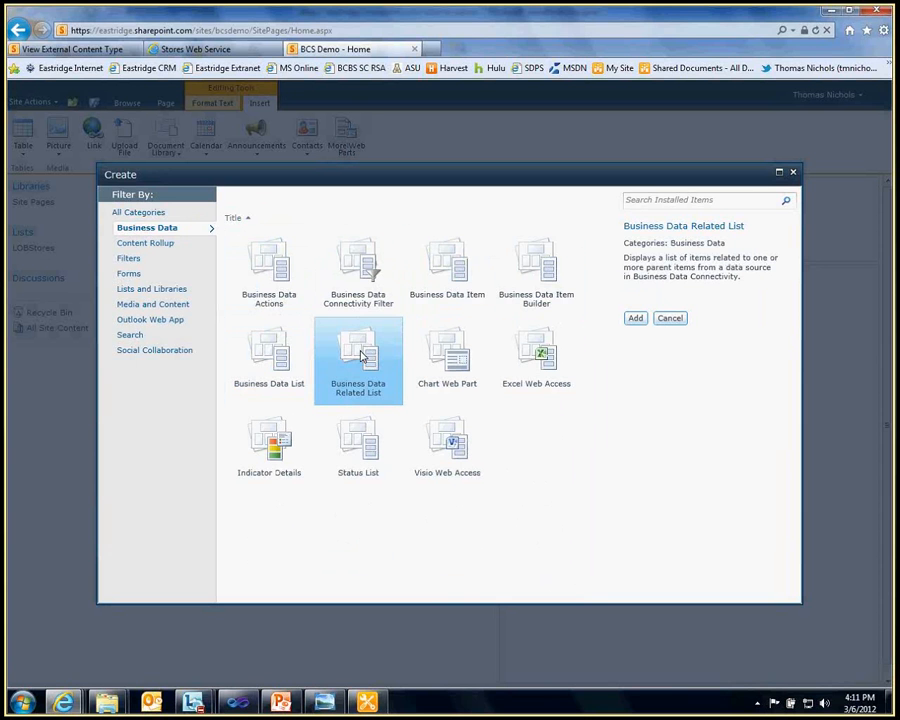
left_click(547, 273)
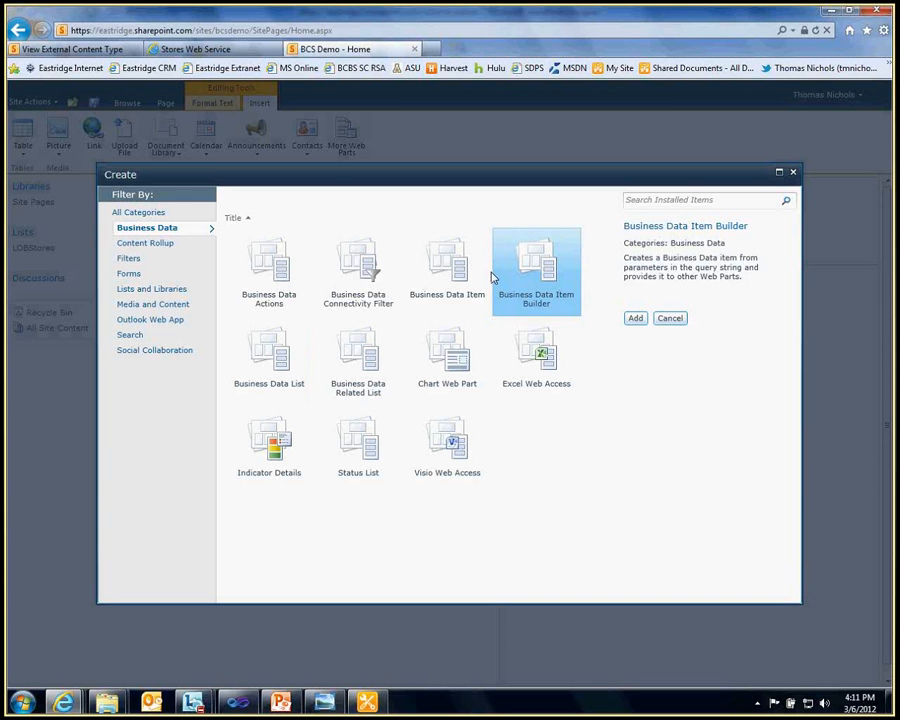
left_click(278, 360)
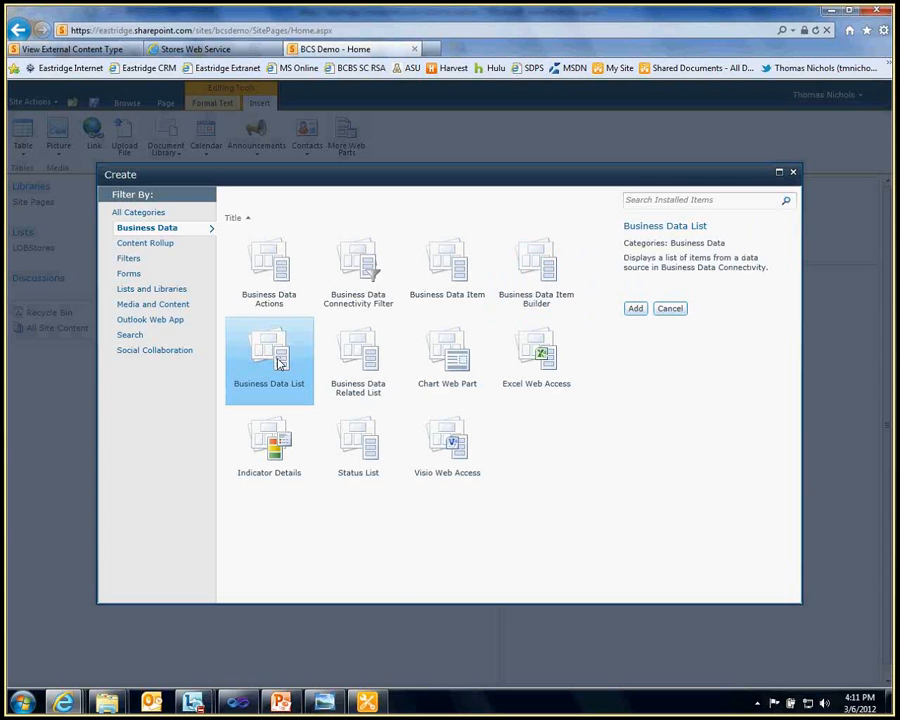
left_click(632, 309)
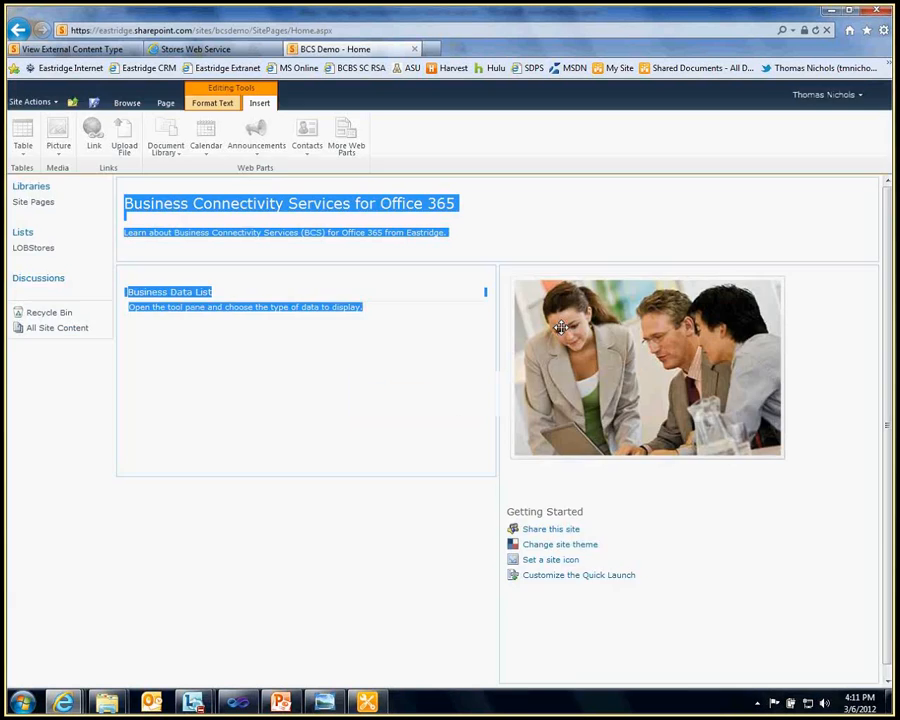
Step: Open the Business Data List web part's settings and choose LOBStore from StoreService as its external content type
left_click(378, 388)
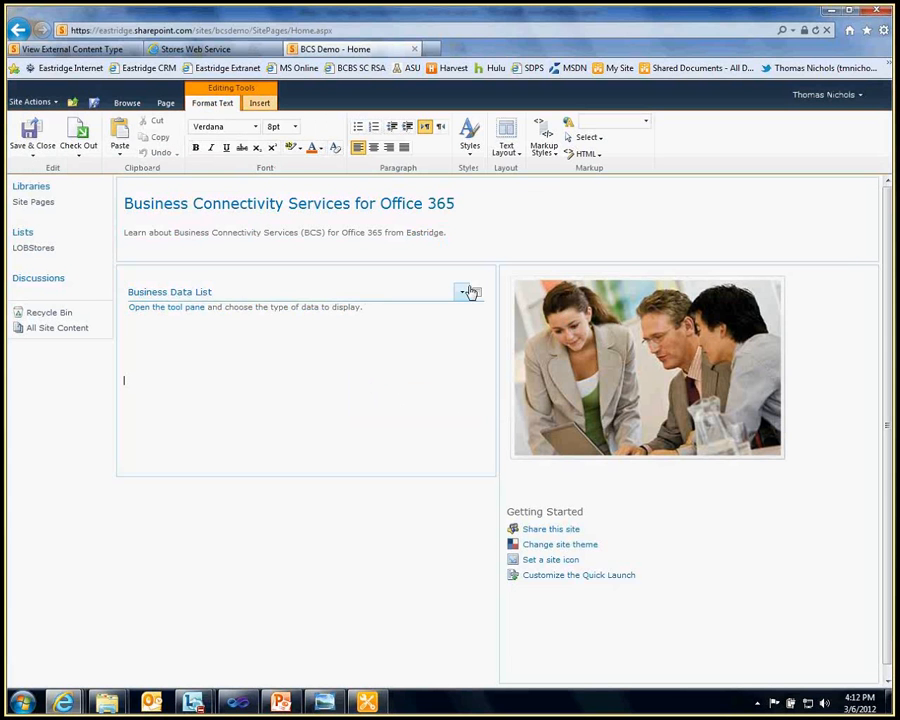
left_click(461, 292)
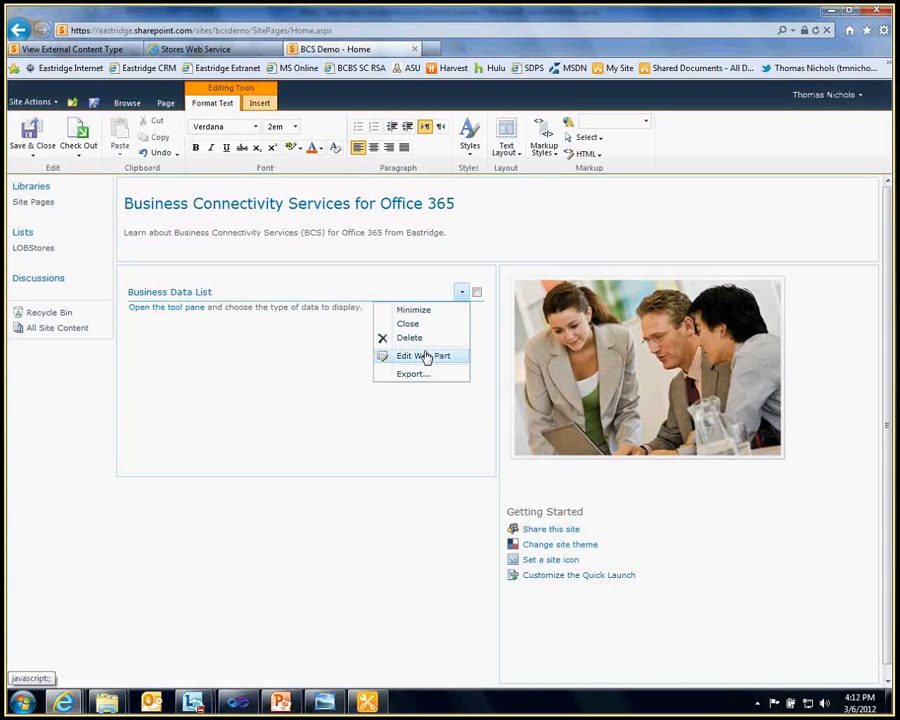
left_click(426, 355)
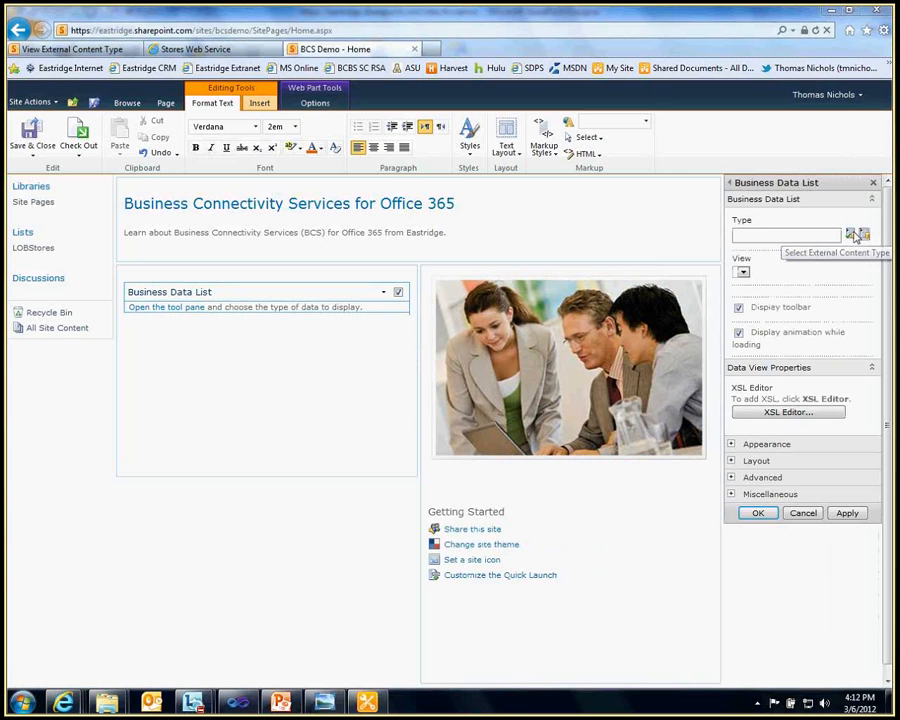
left_click(865, 234)
left_click(366, 280)
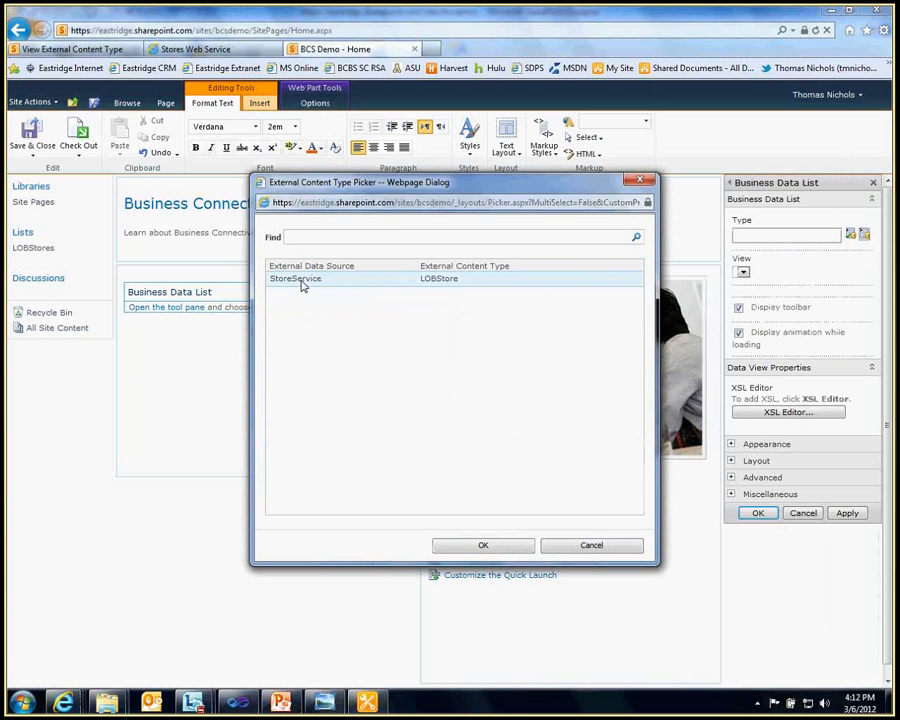
double_click(424, 286)
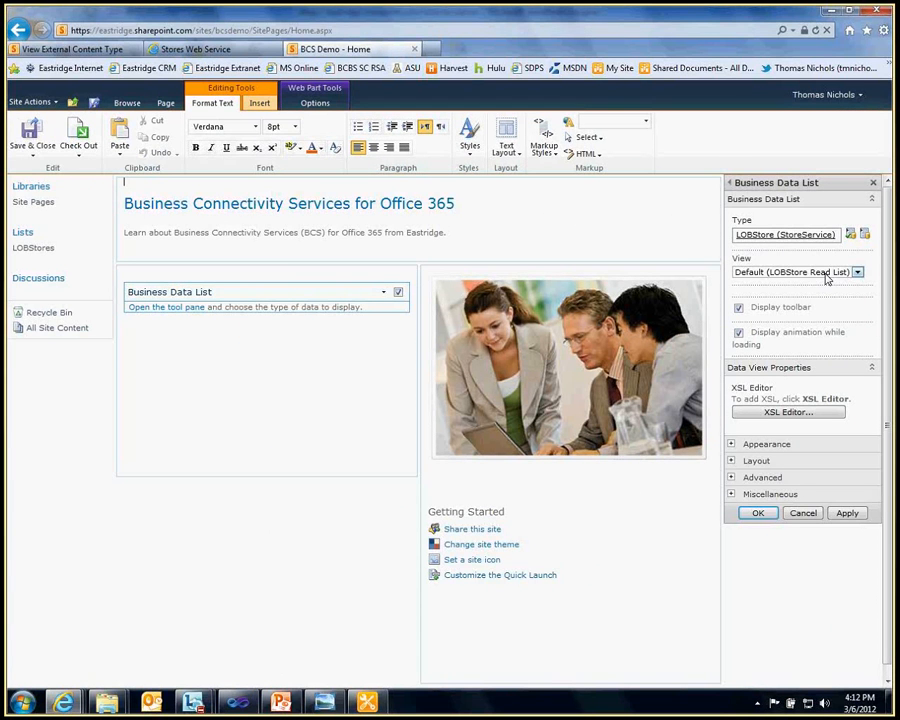
Step: Title the Business Data List web part Stores, apply its settings and save the home page
left_click(731, 444)
scroll(760, 466, "down", 3)
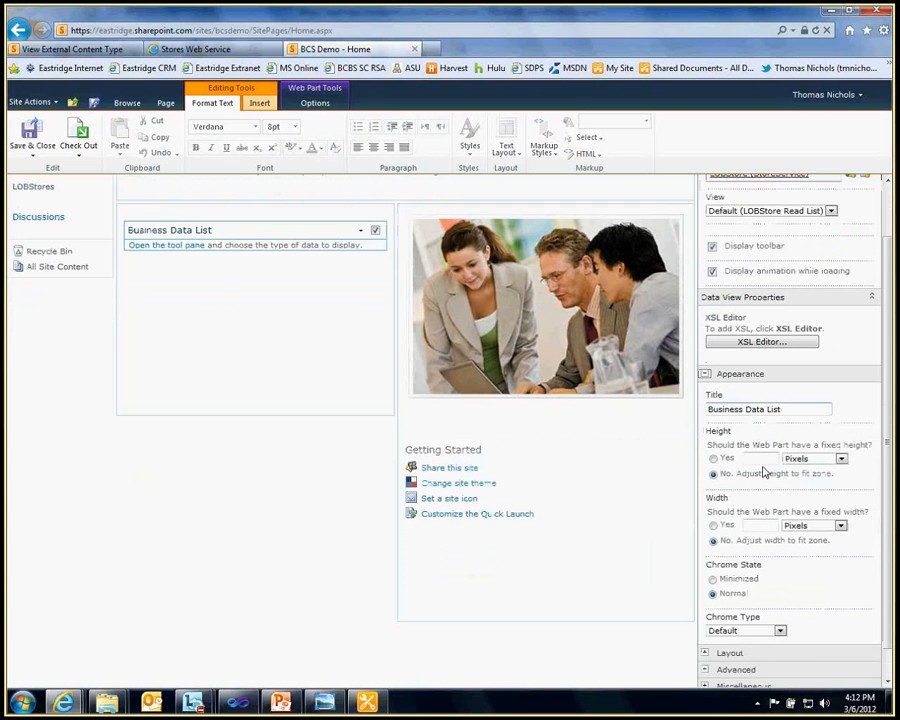
scroll(755, 463, "up", 3)
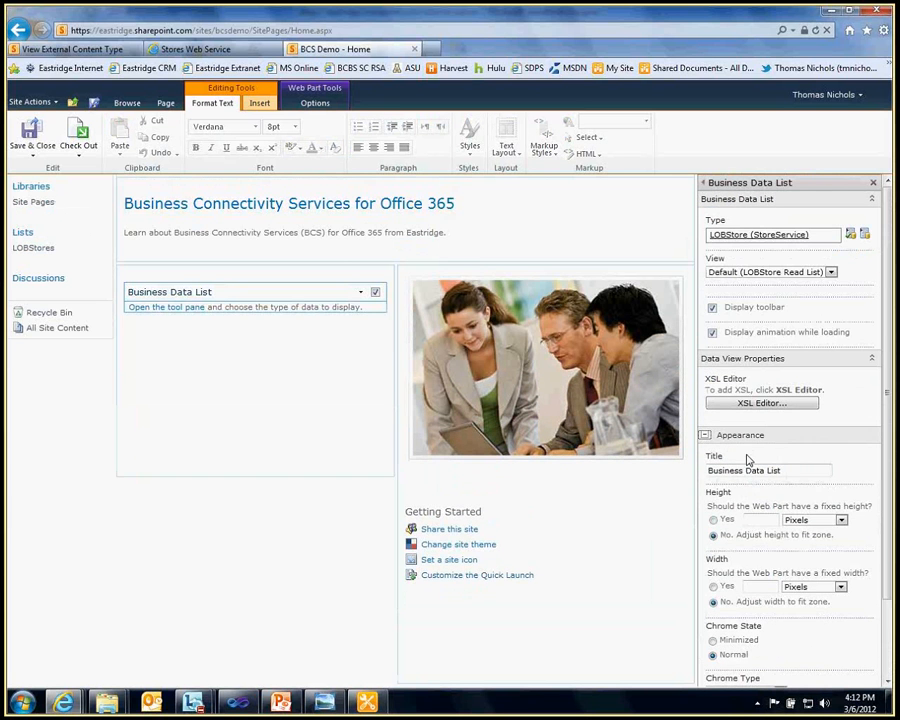
left_click(738, 438)
left_click(735, 440)
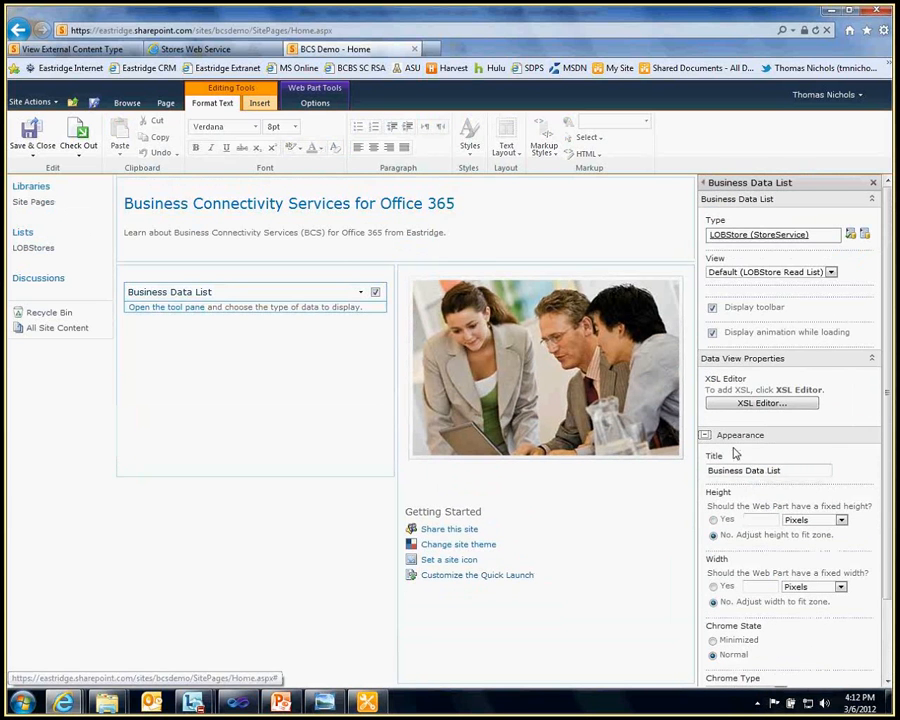
left_click_drag(782, 470, 664, 460)
type("S")
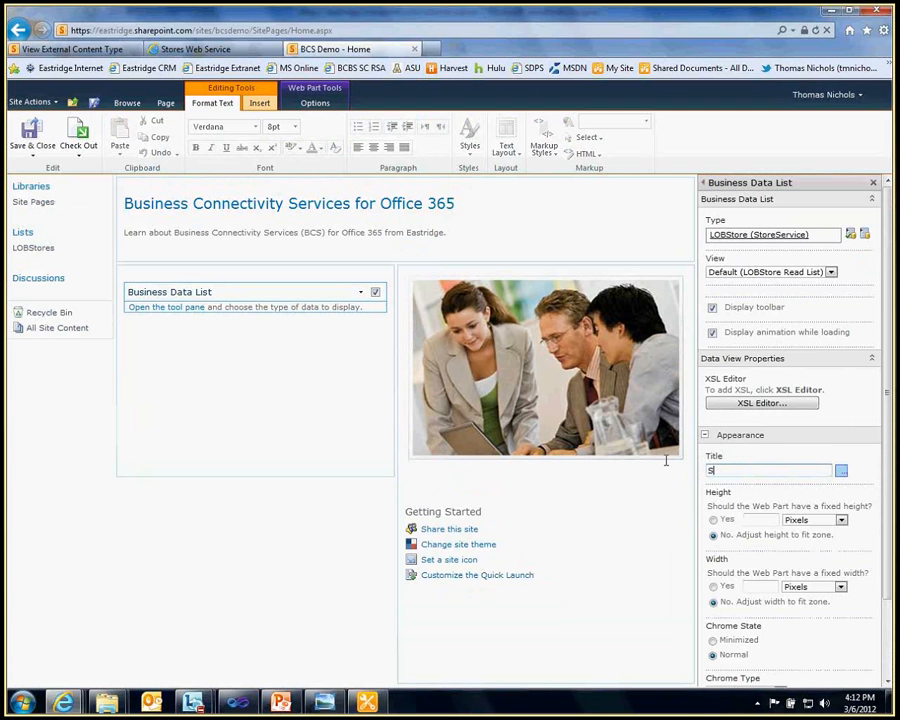
type("tores")
scroll(893, 637, "down", 3)
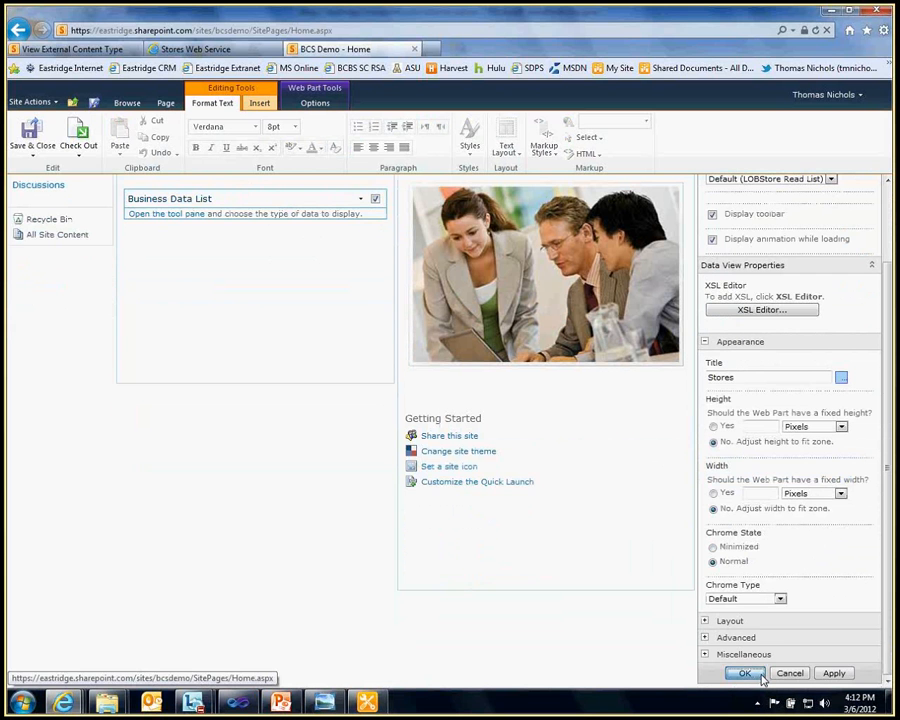
left_click(745, 672)
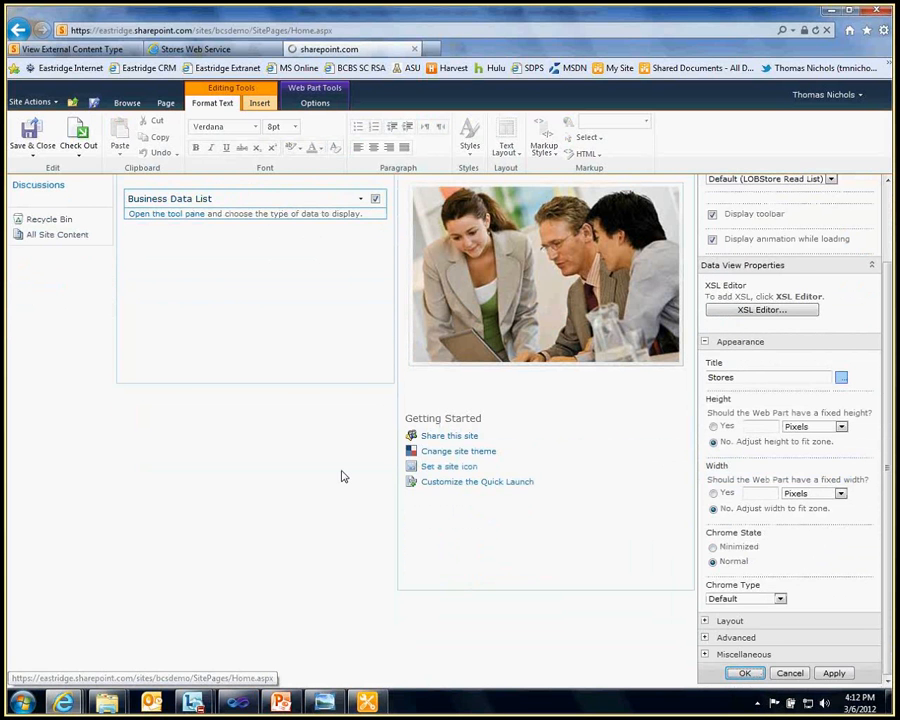
left_click(94, 103)
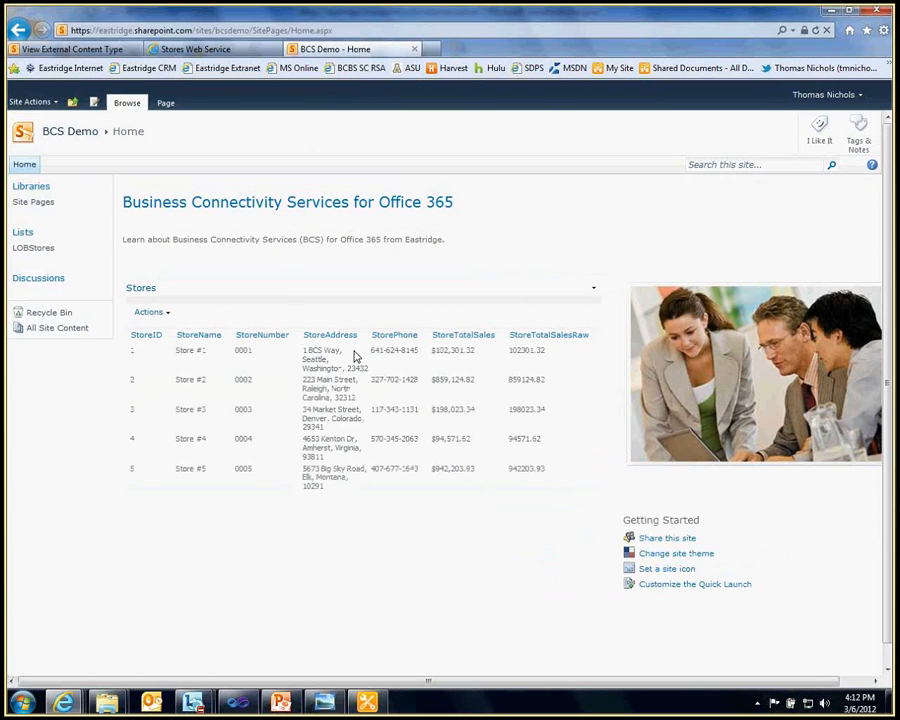
Step: Edit the Stores web part's view to hide the StoreAddress and StoreTotalSalesRaw columns
left_click(593, 289)
left_click(532, 328)
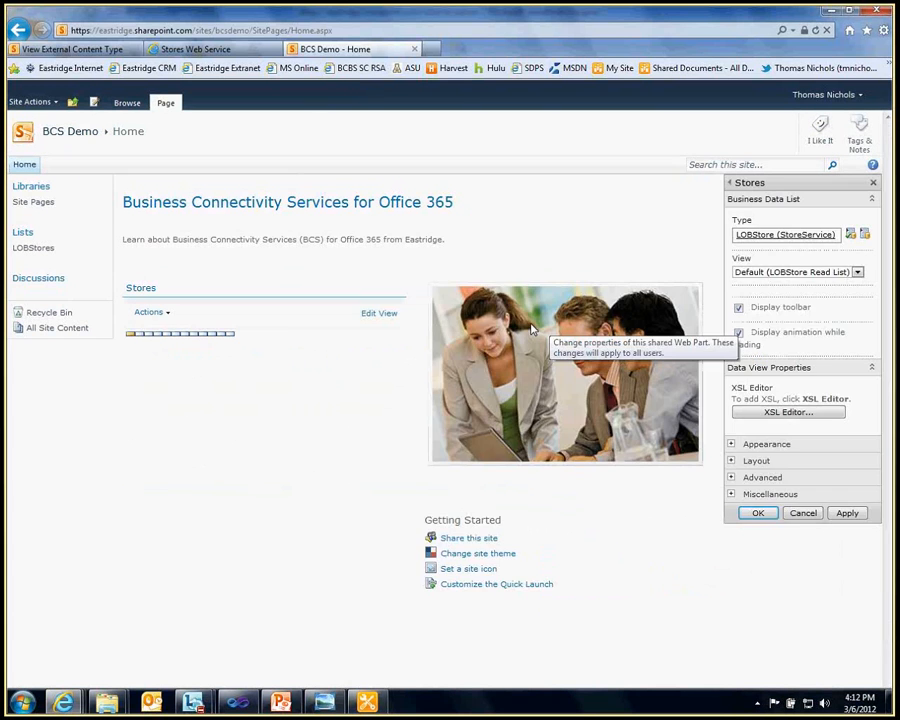
left_click(576, 315)
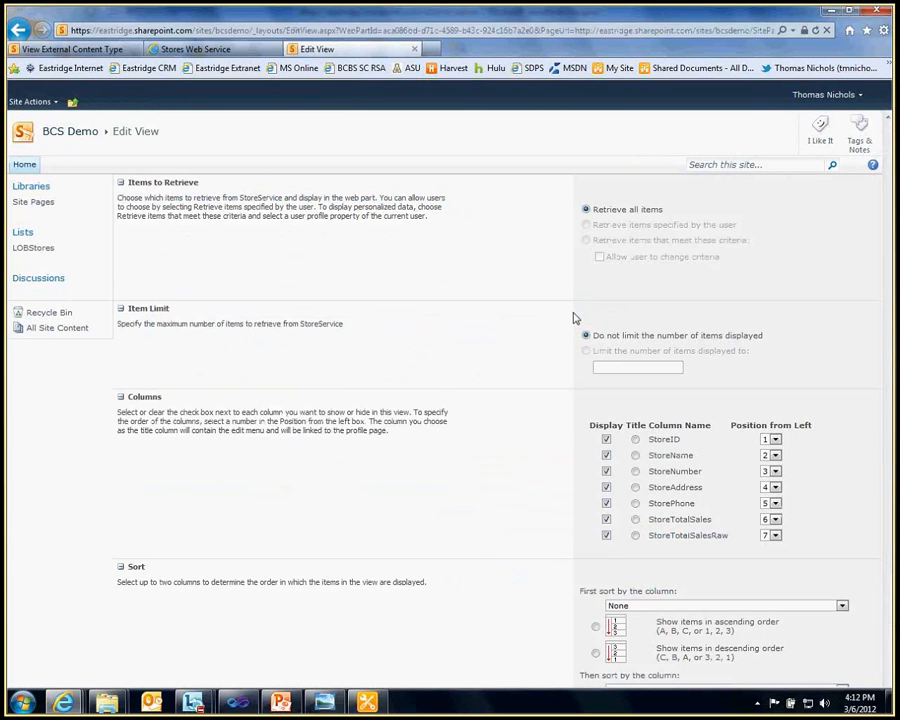
scroll(511, 406, "down", 1)
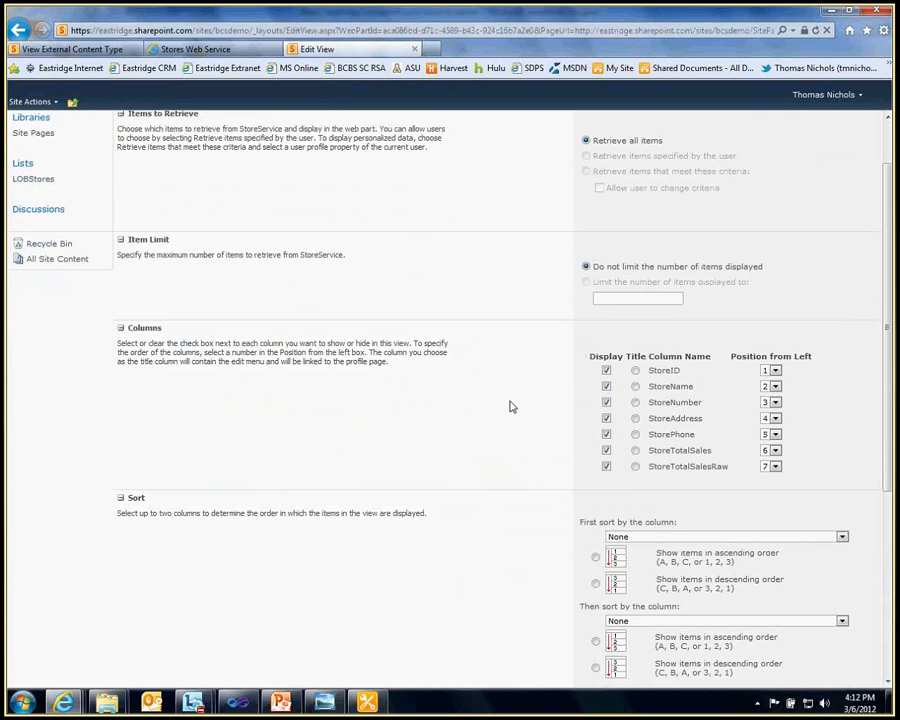
scroll(511, 406, "down", 1)
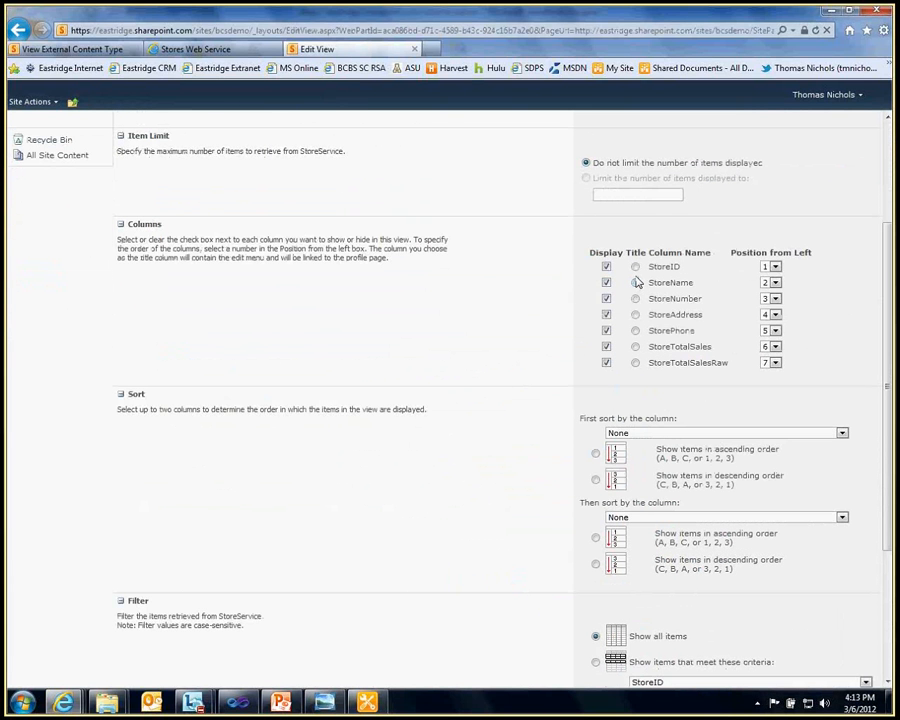
left_click(606, 362)
left_click(606, 314)
scroll(591, 327, "down", 3)
left_click(713, 647)
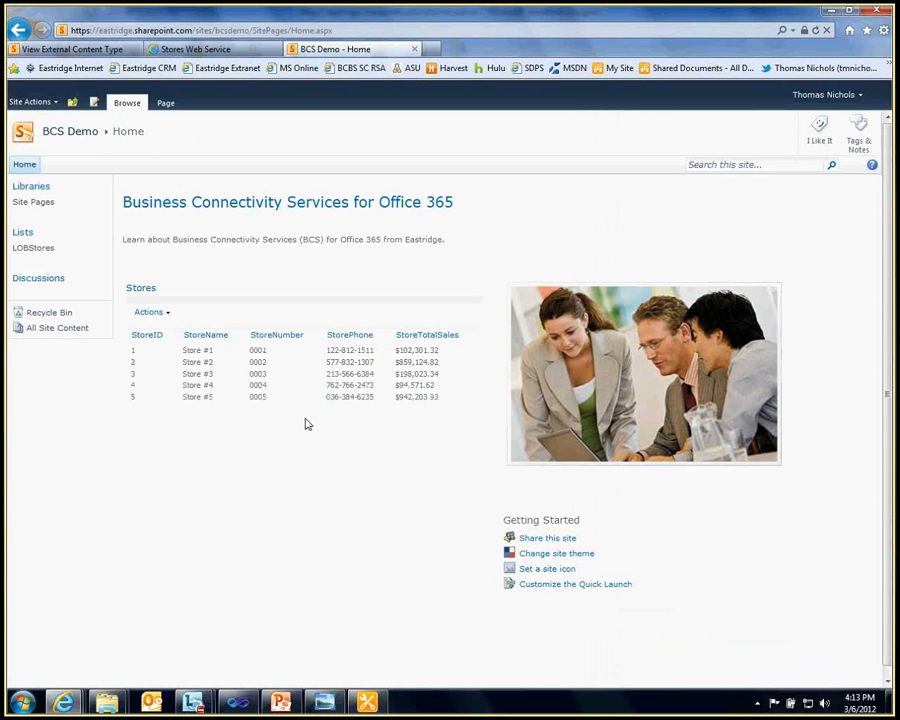
Step: Reopen the home page for editing and delete the Stores web part
left_click(166, 104)
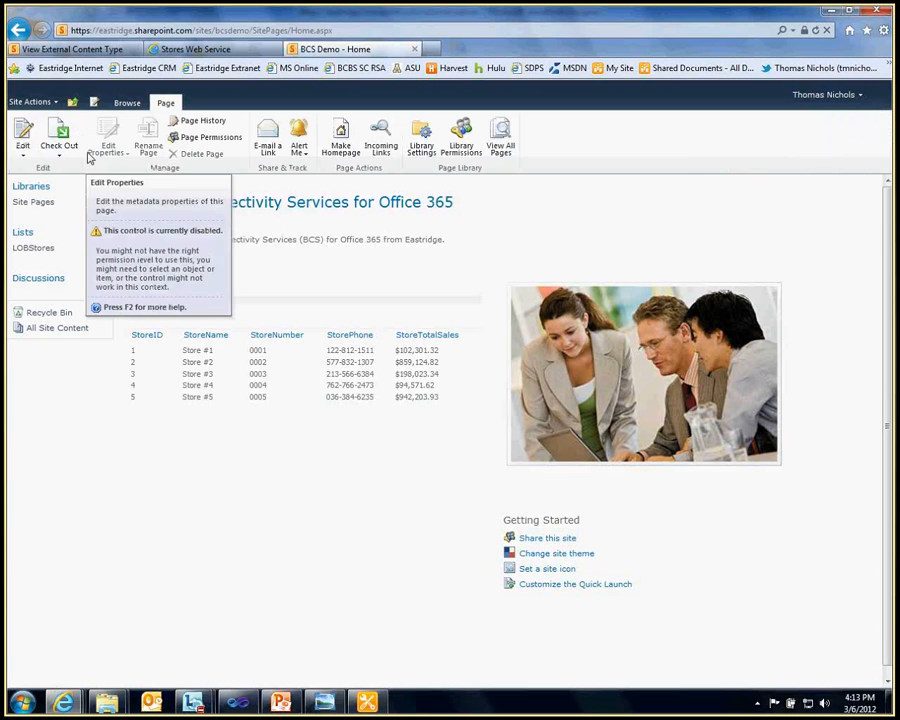
left_click(24, 140)
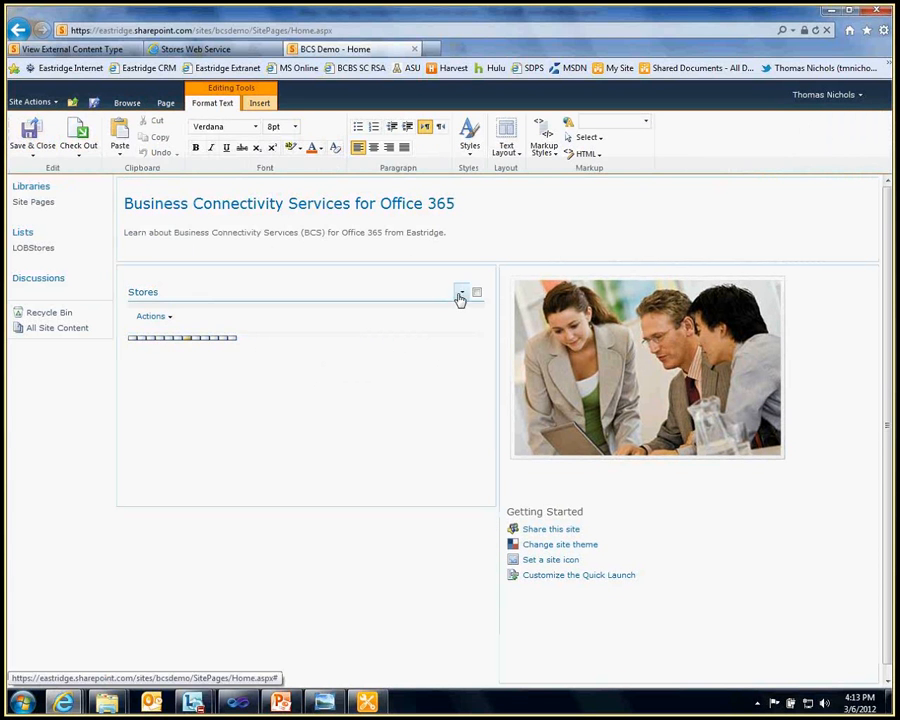
left_click(461, 293)
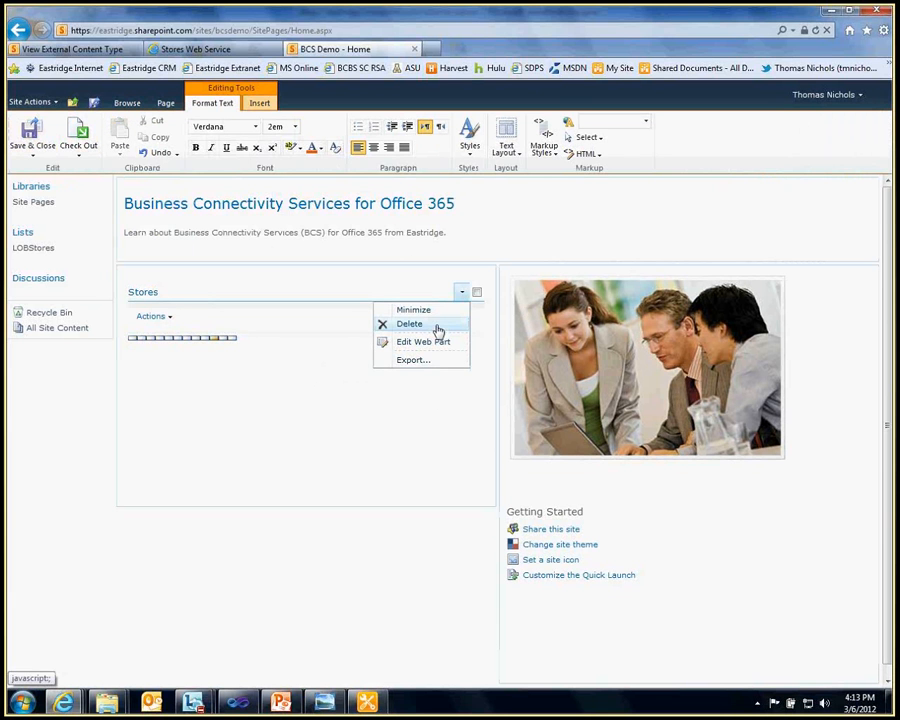
left_click(437, 327)
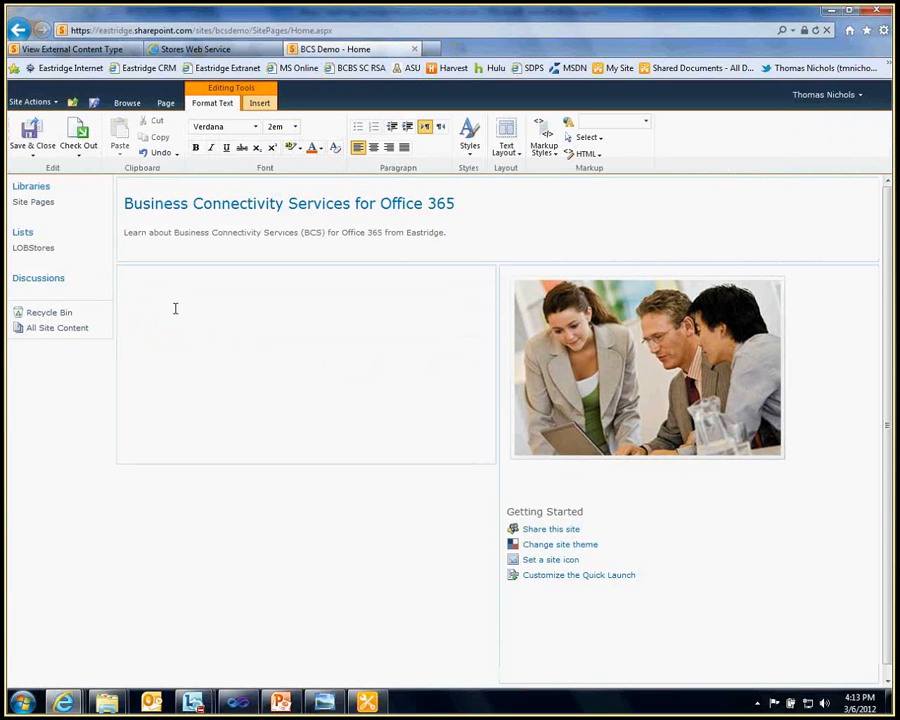
Step: Add a Business Data Item web part from the Business Data category to the empty column below the page header
left_click(258, 107)
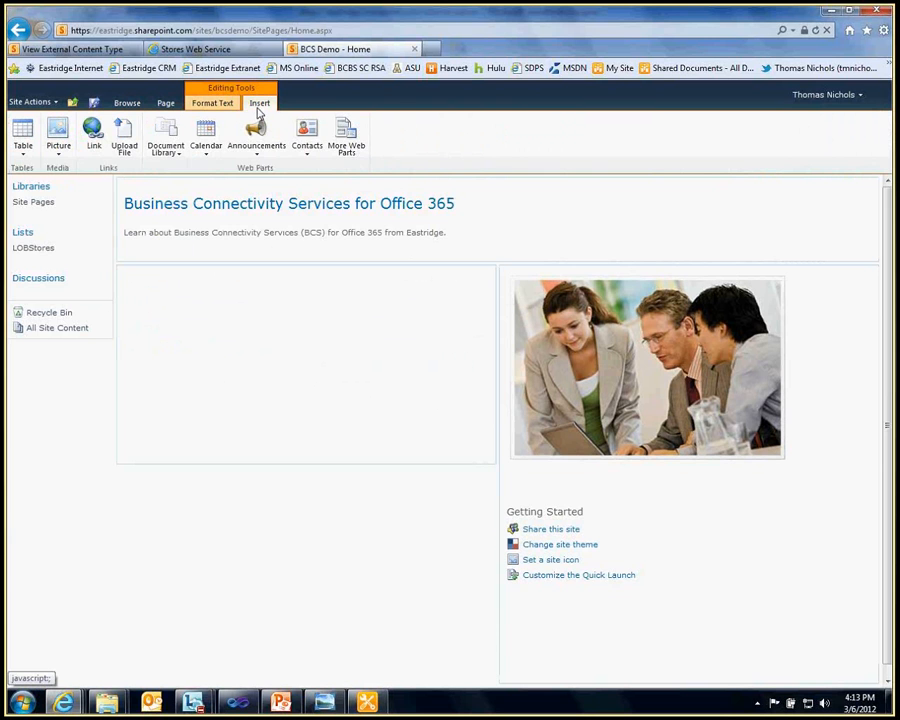
left_click(341, 150)
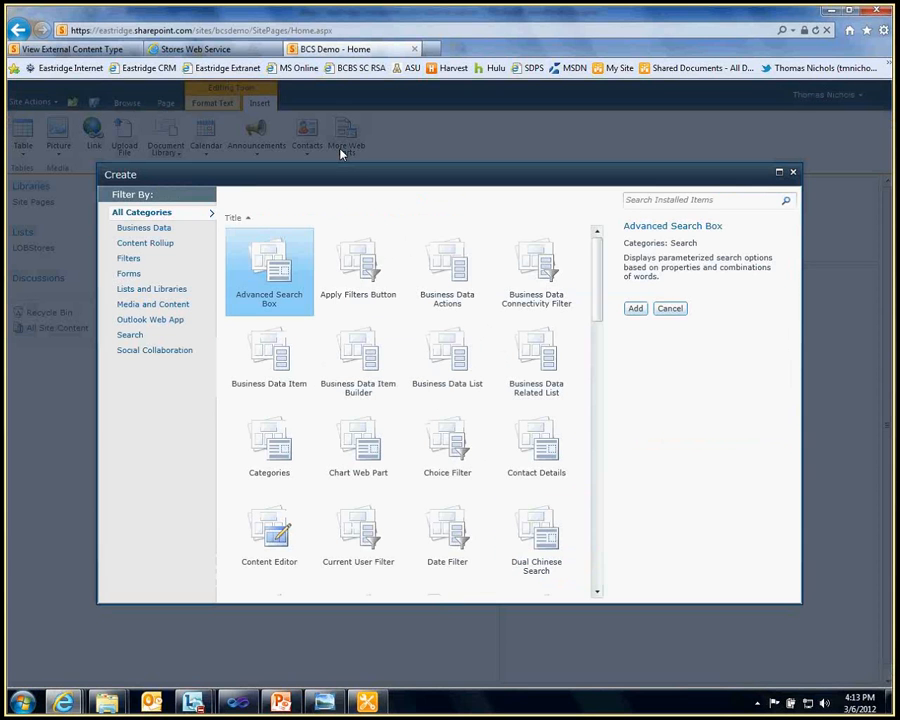
left_click(148, 228)
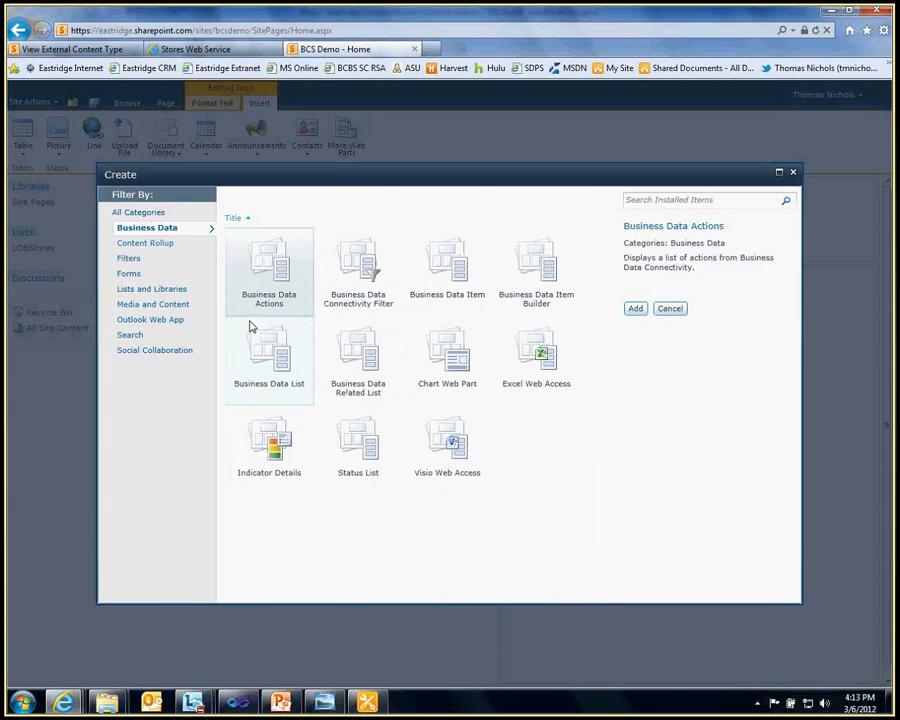
left_click(252, 330)
left_click(442, 261)
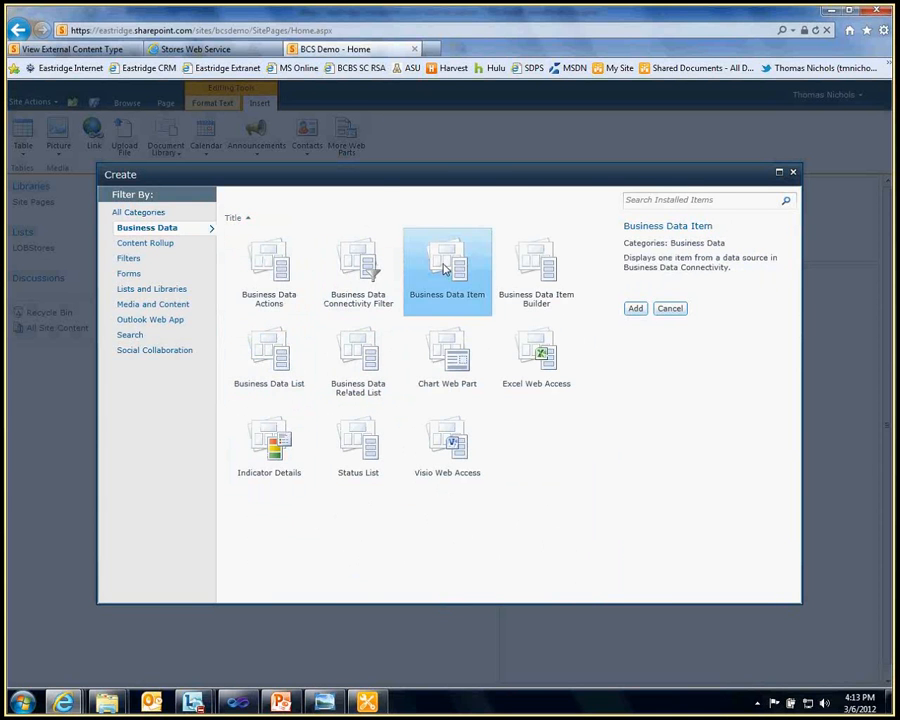
left_click(635, 308)
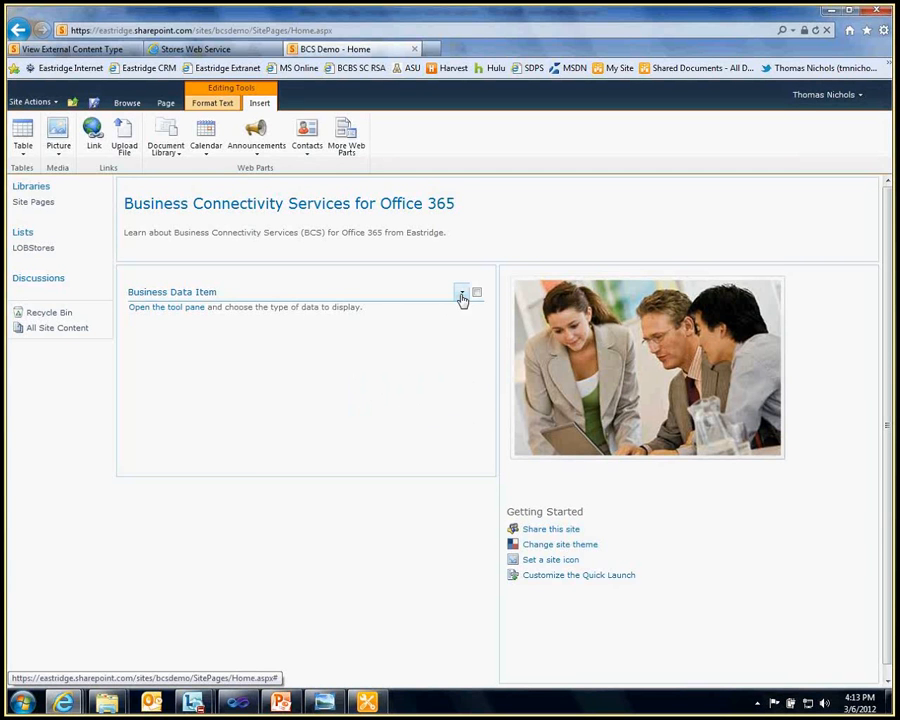
Step: Configure the Business Data Item web part to show item 1 of the LOBStore (StoreService) external content type
left_click(462, 298)
left_click(472, 367)
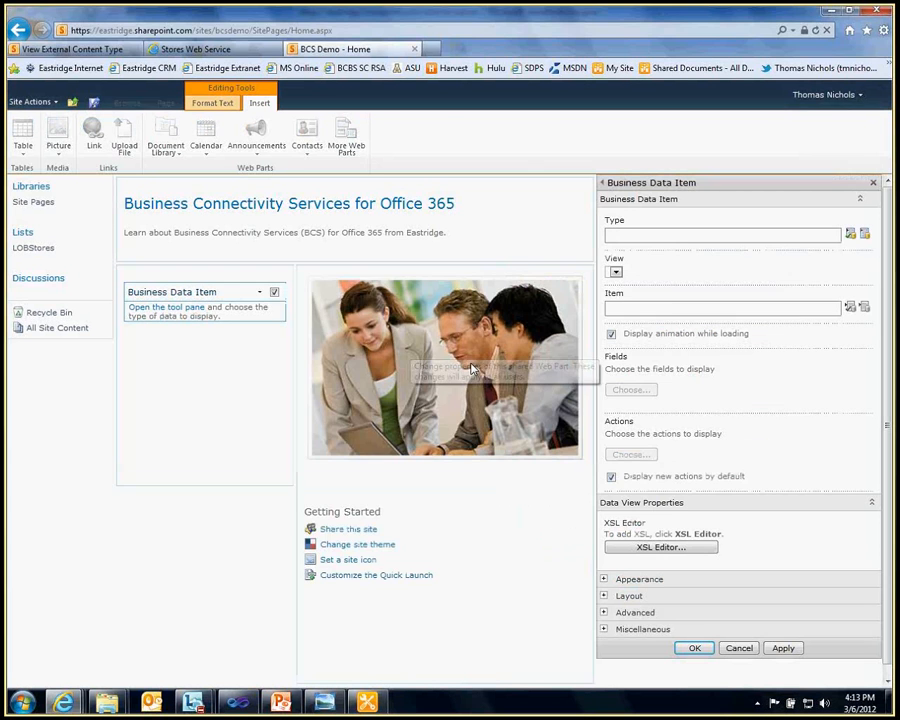
left_click(864, 234)
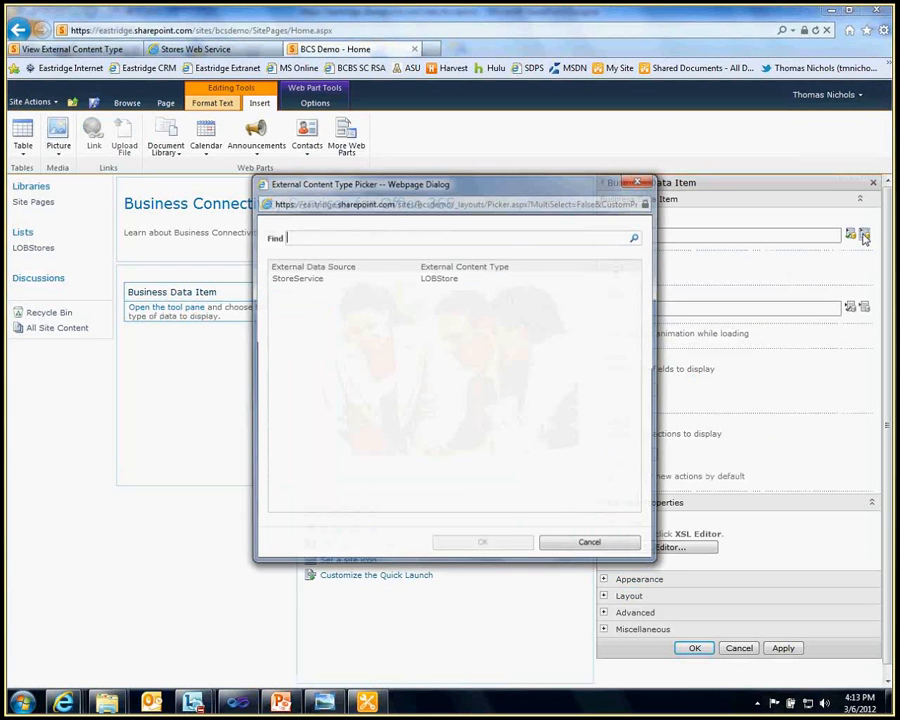
left_click(442, 283)
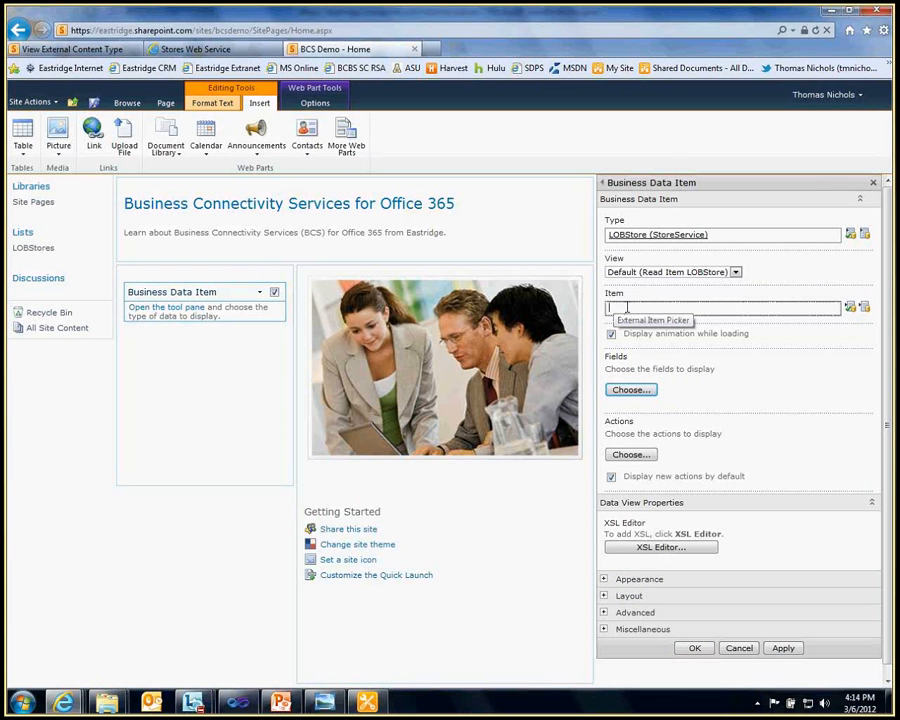
type("1")
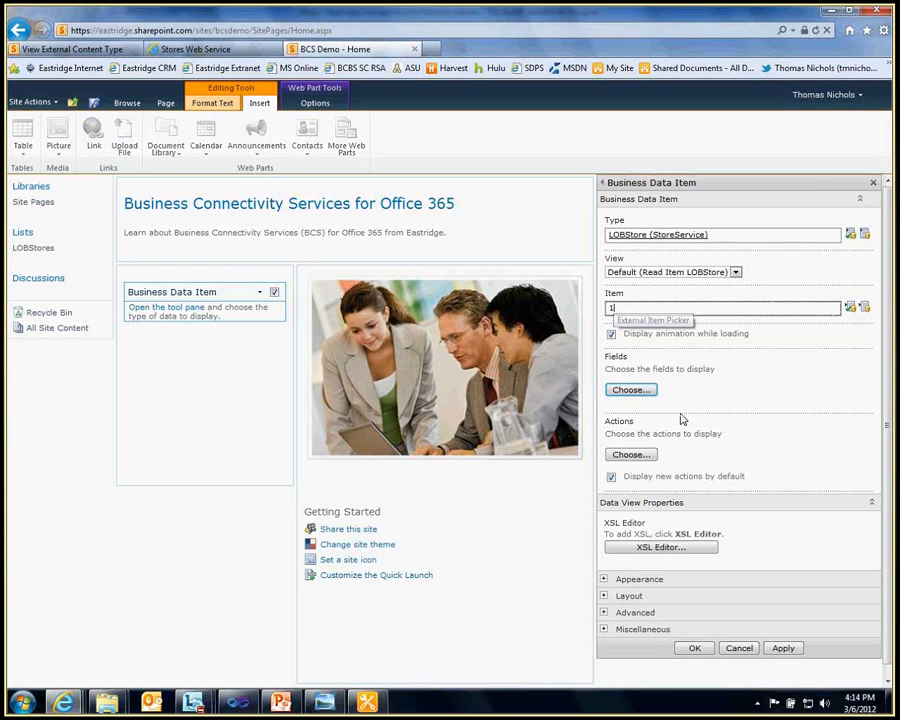
left_click(694, 648)
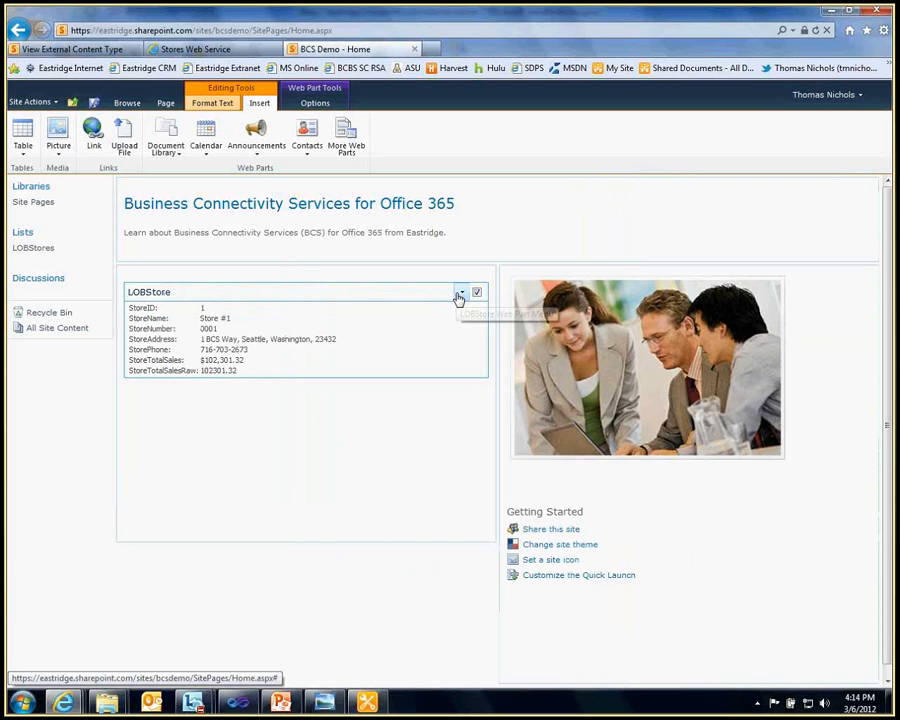
Step: Open the LOBStore web part's settings and add a Business Data Connectivity Filter web part on a new line above it
left_click(460, 294)
left_click(420, 342)
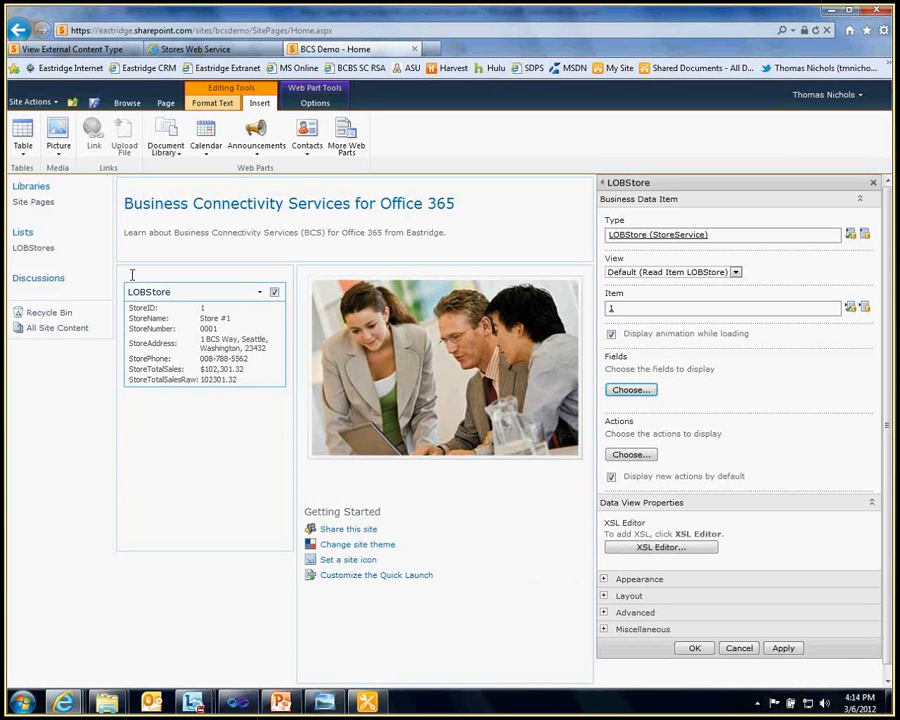
left_click(131, 274)
key("Return")
left_click(138, 283)
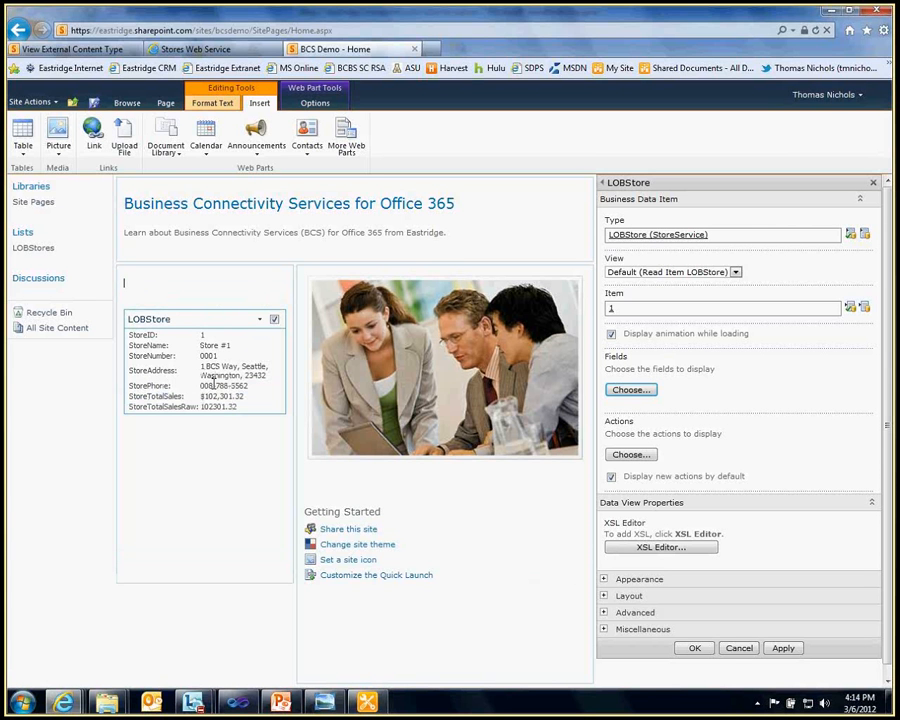
left_click(348, 138)
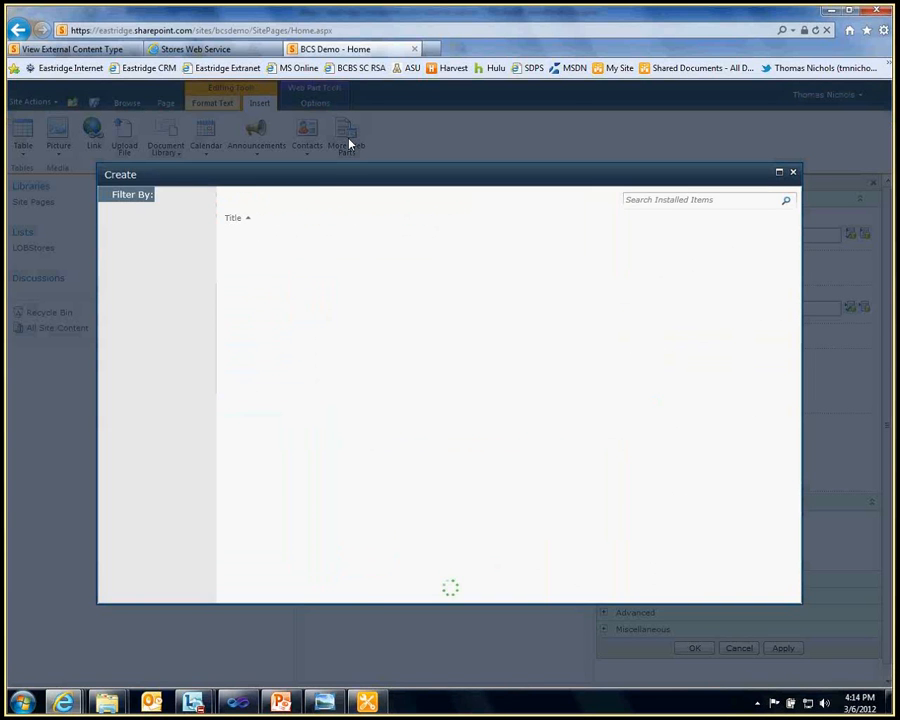
left_click(540, 275)
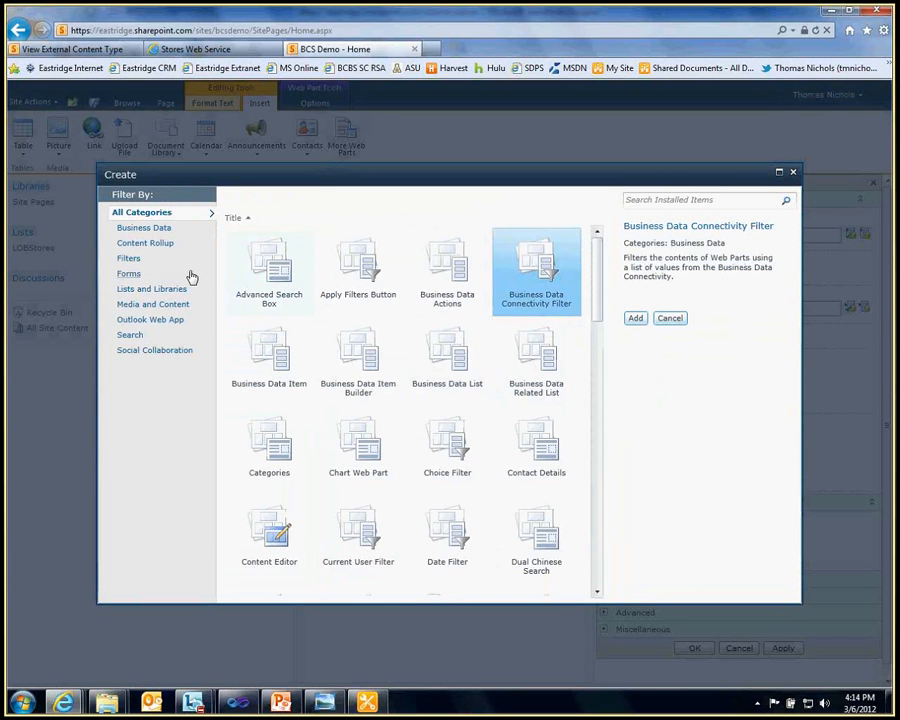
left_click(144, 228)
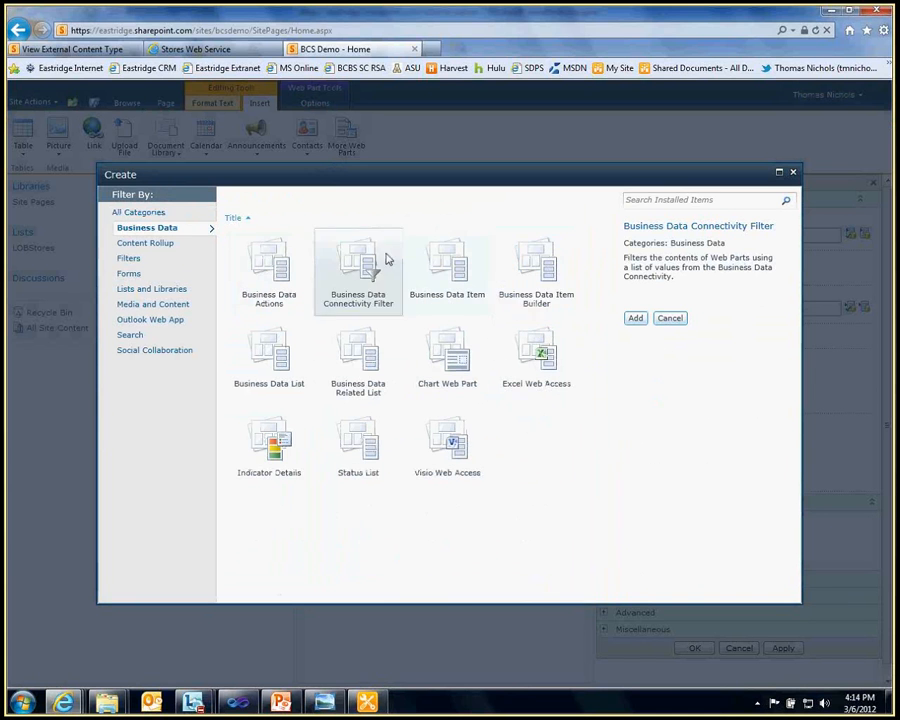
left_click(634, 319)
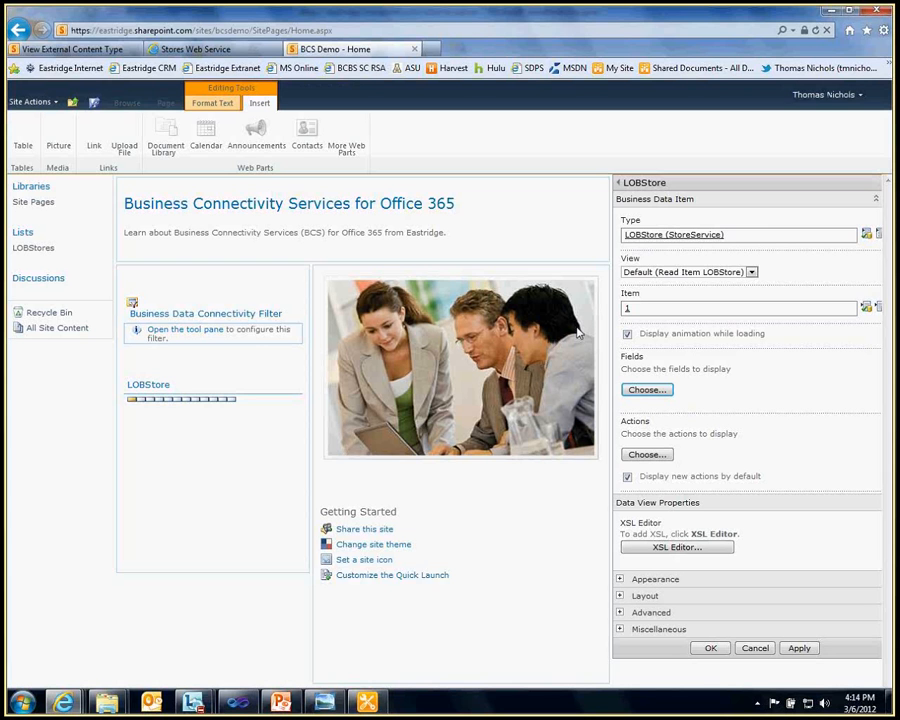
Step: Check the Business Data Connectivity Filter's connection options and delete that web part from the page
left_click(291, 313)
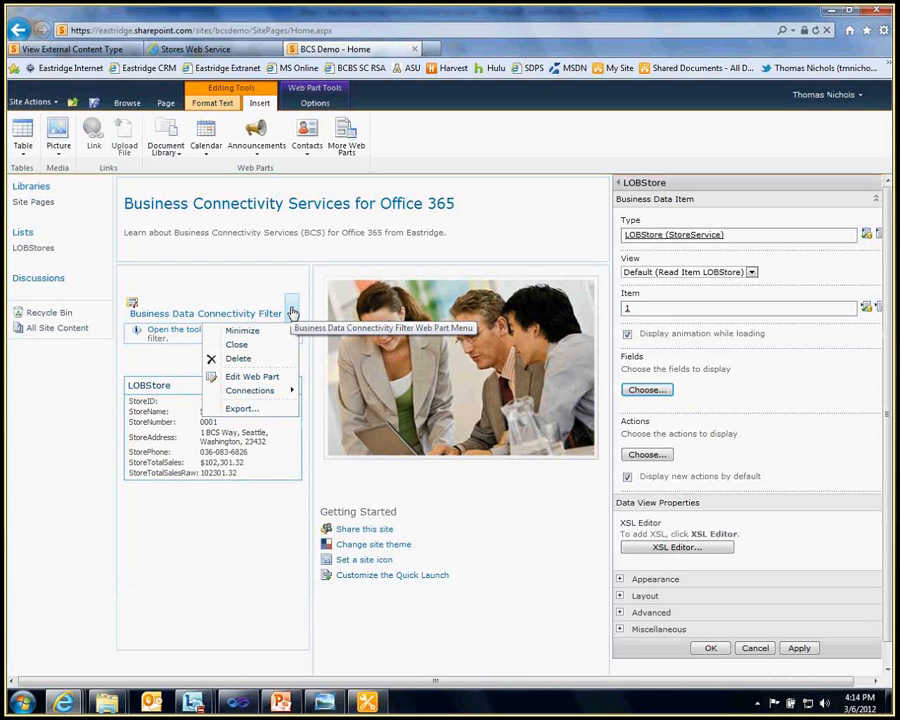
mouse_move(281, 396)
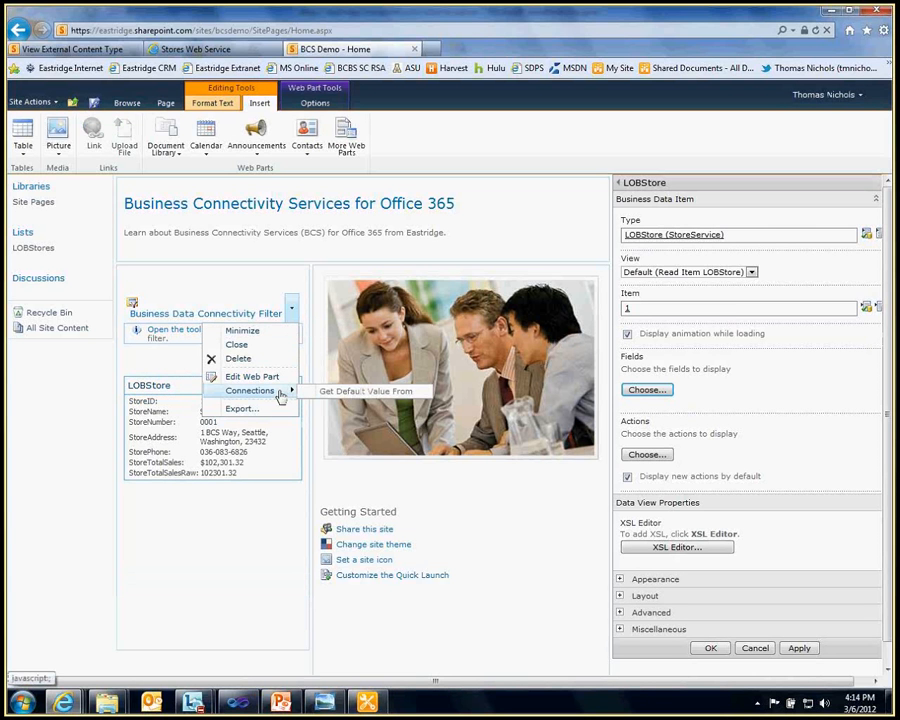
left_click(235, 508)
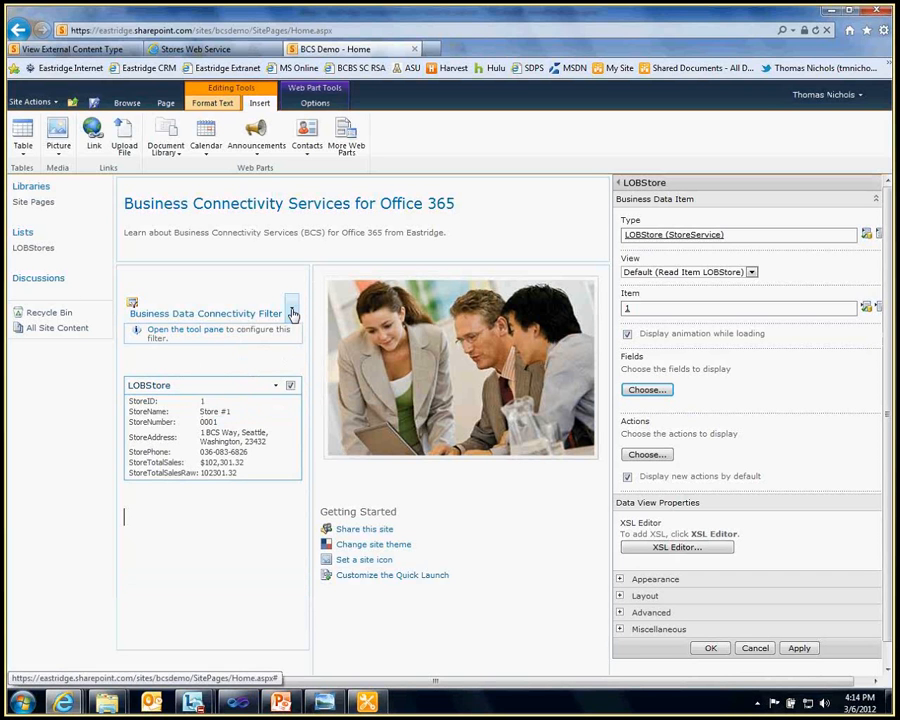
left_click(292, 313)
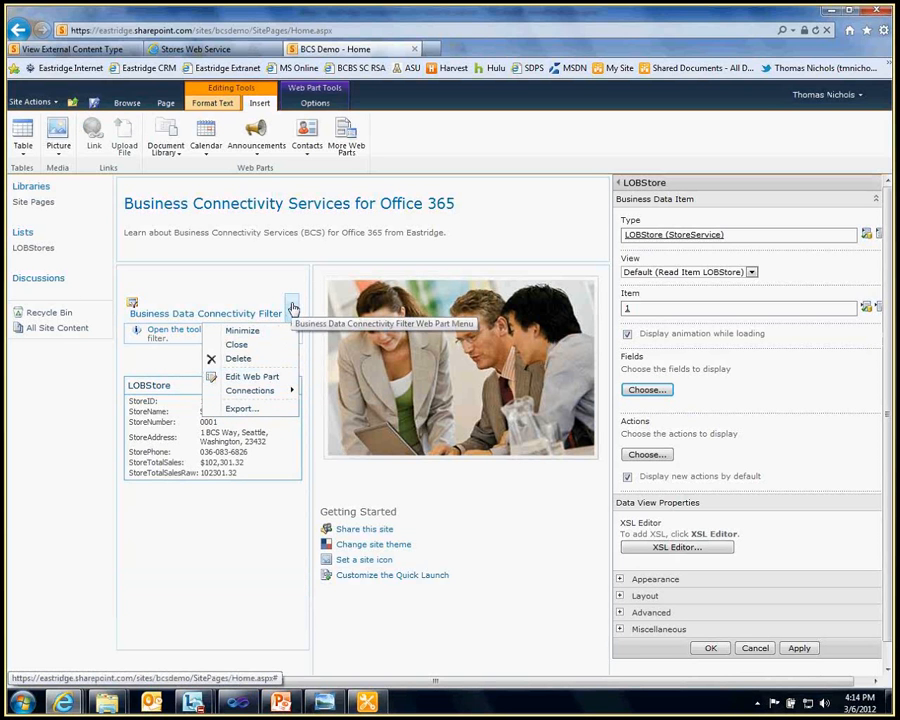
left_click(239, 360)
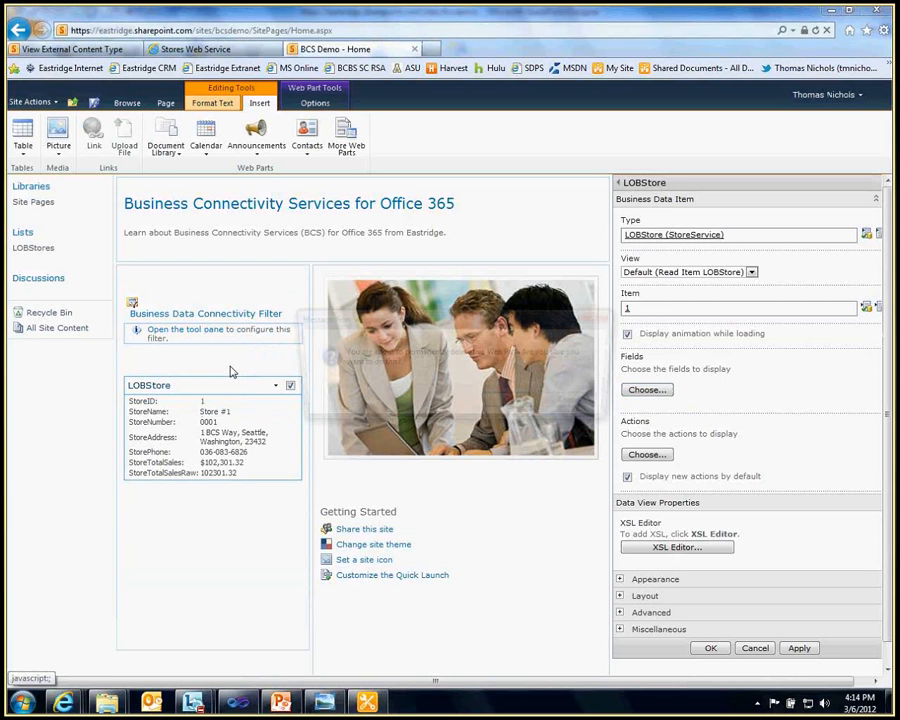
left_click(507, 402)
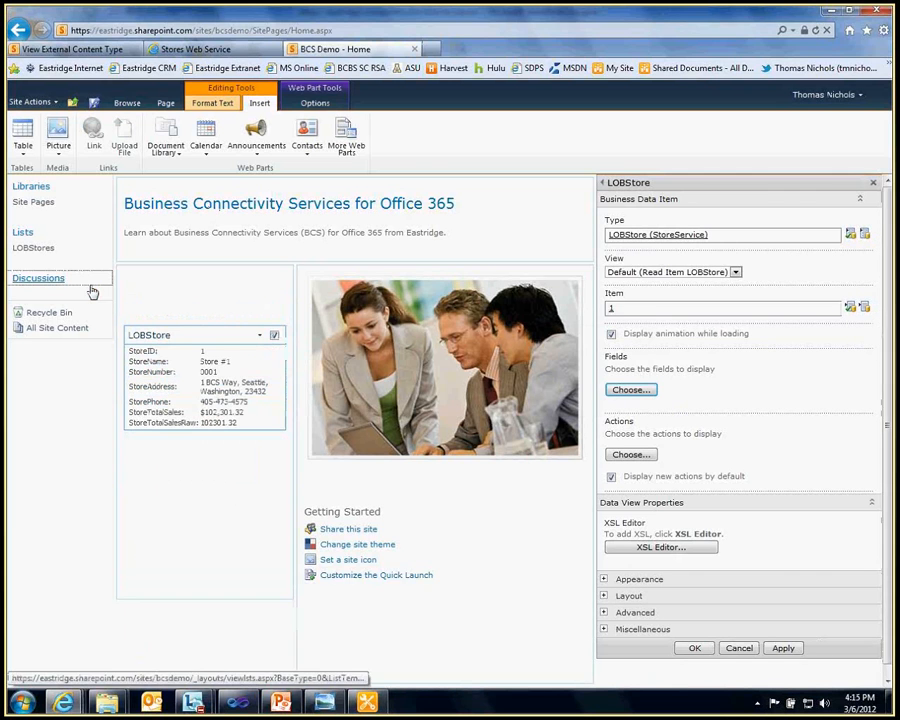
left_click(88, 282)
left_click(575, 404)
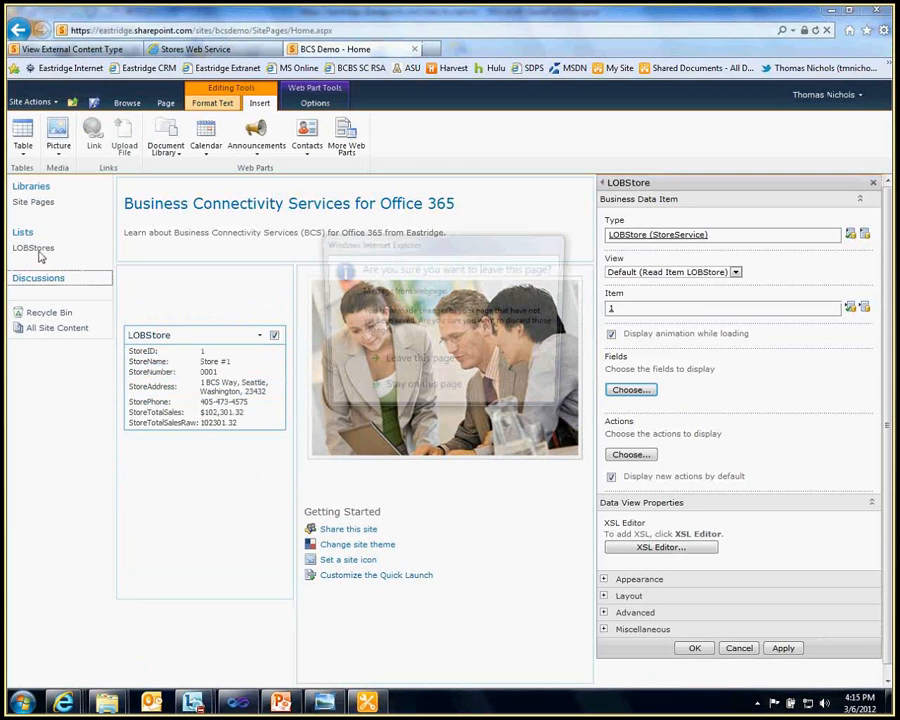
left_click(408, 392)
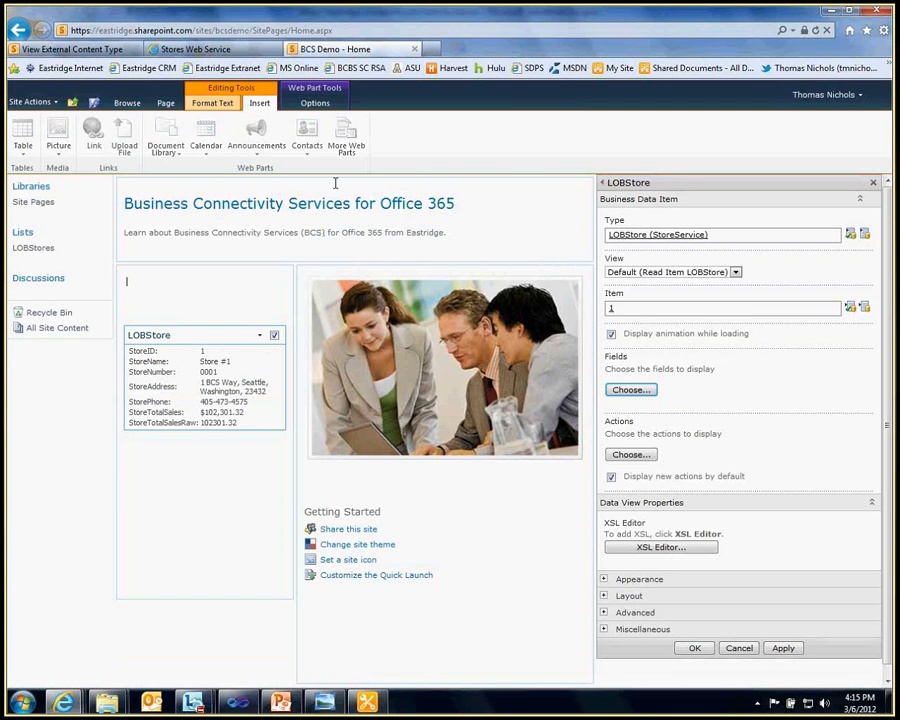
Step: Add a Business Data Item Builder web part from the Business Data category above the LOBStore web part
left_click(259, 104)
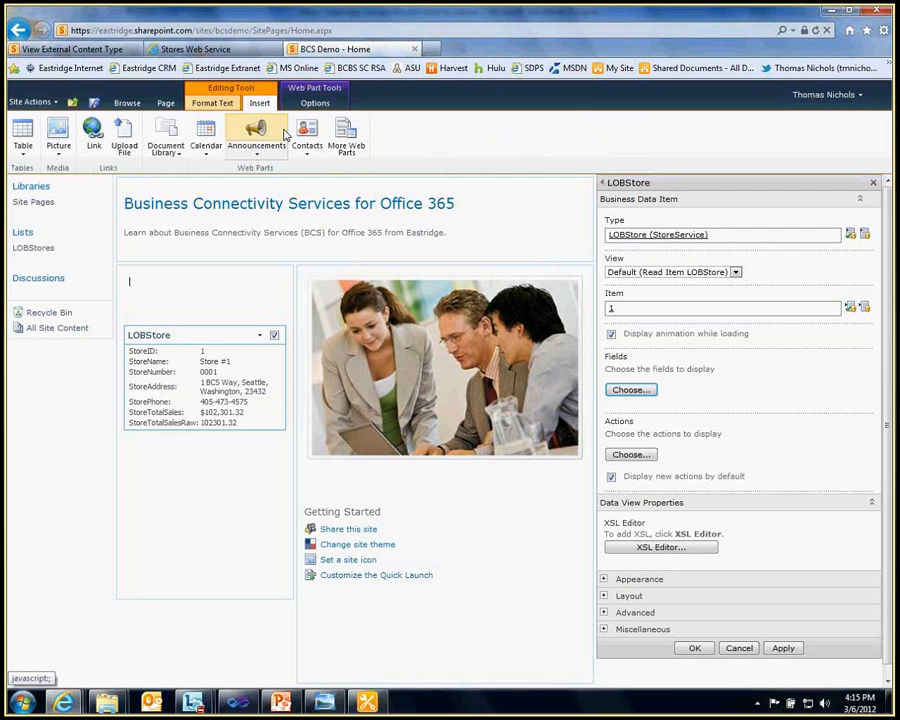
left_click(346, 135)
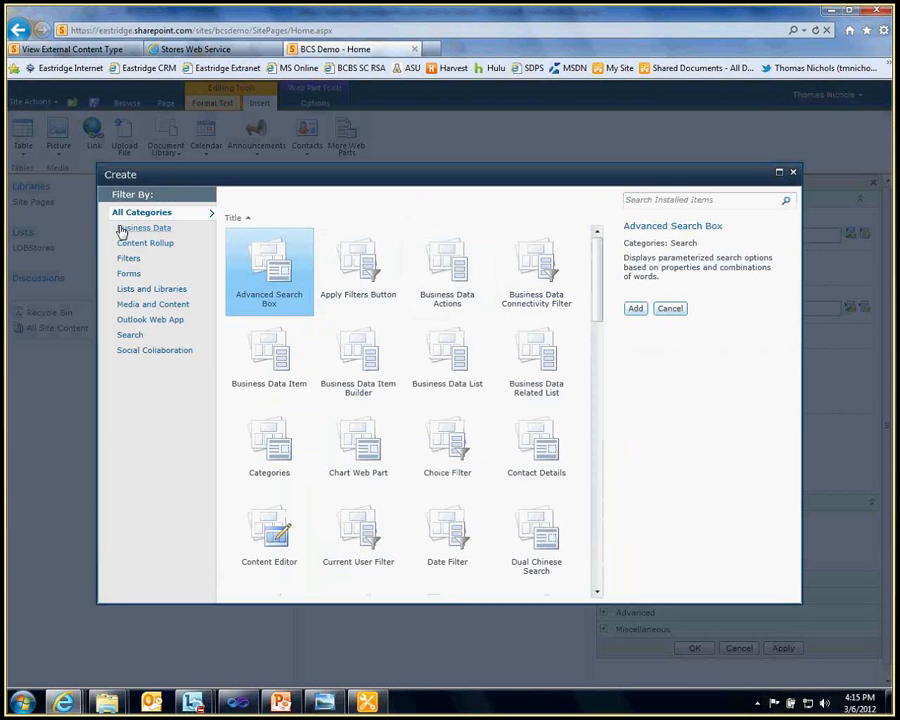
left_click(148, 230)
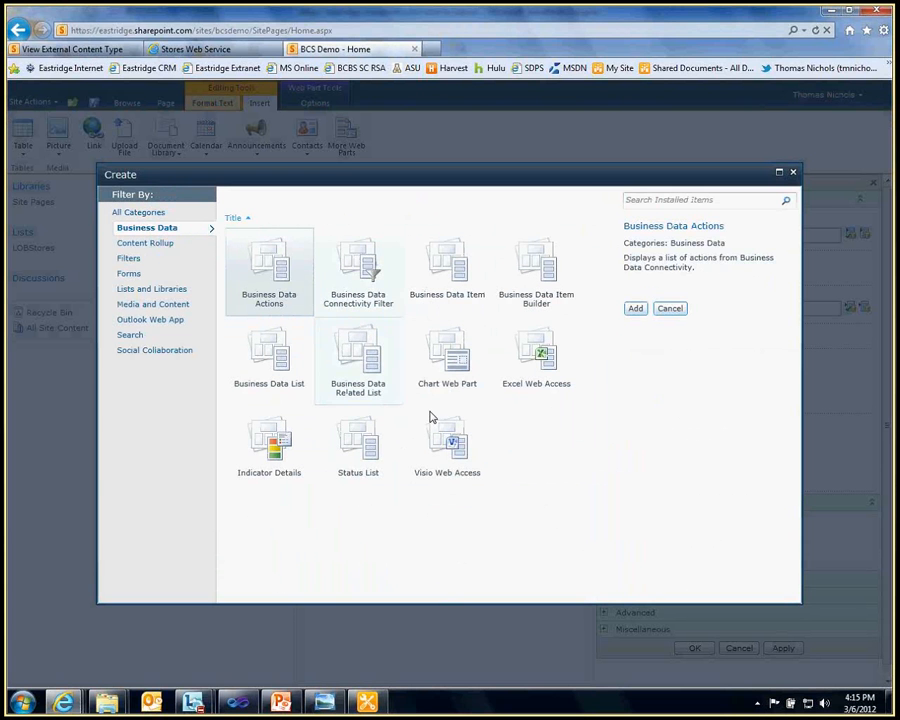
left_click(532, 265)
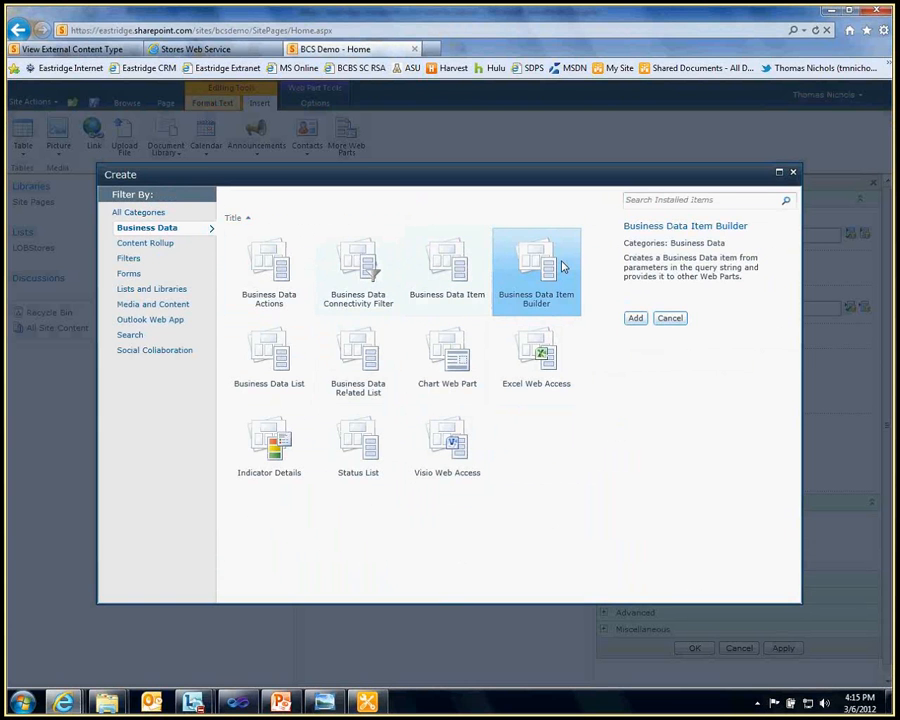
left_click(635, 318)
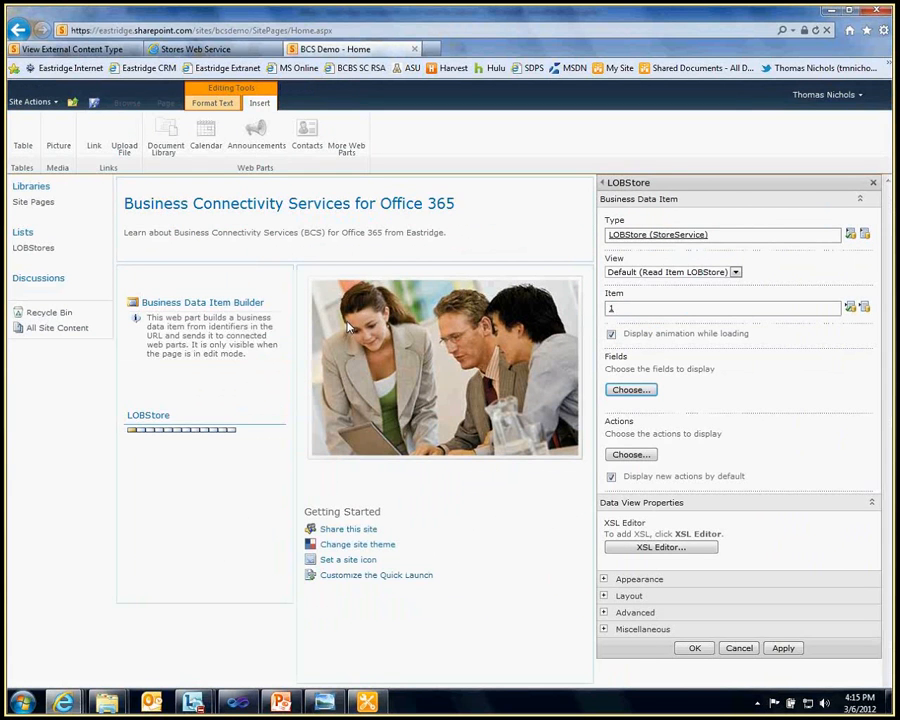
Step: Connect the Business Data Item Builder to send its selected item to LOBStore, and save the page
left_click(275, 302)
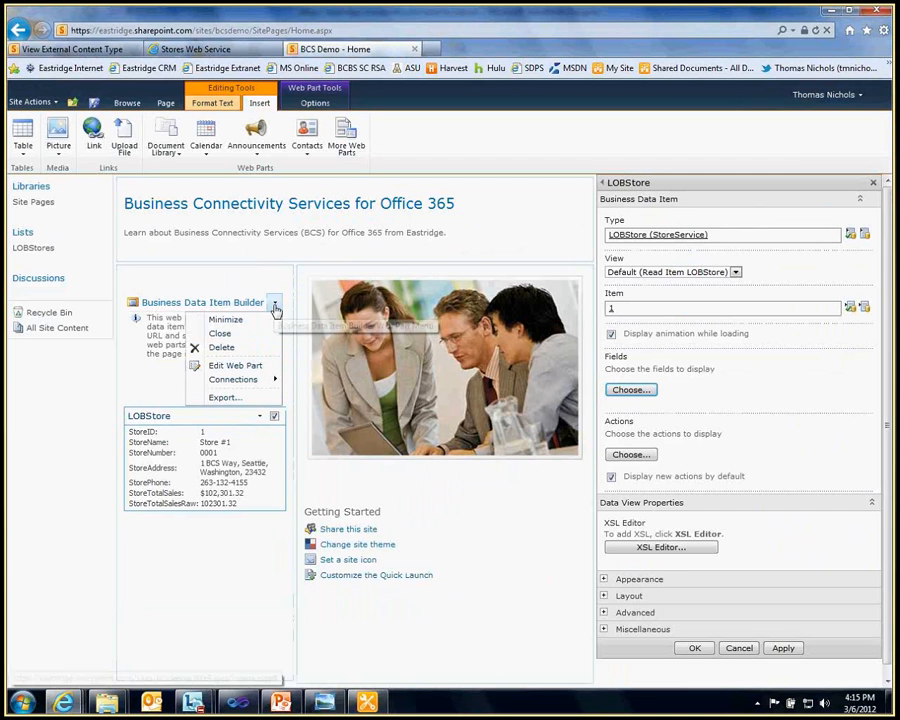
mouse_move(283, 384)
mouse_move(315, 386)
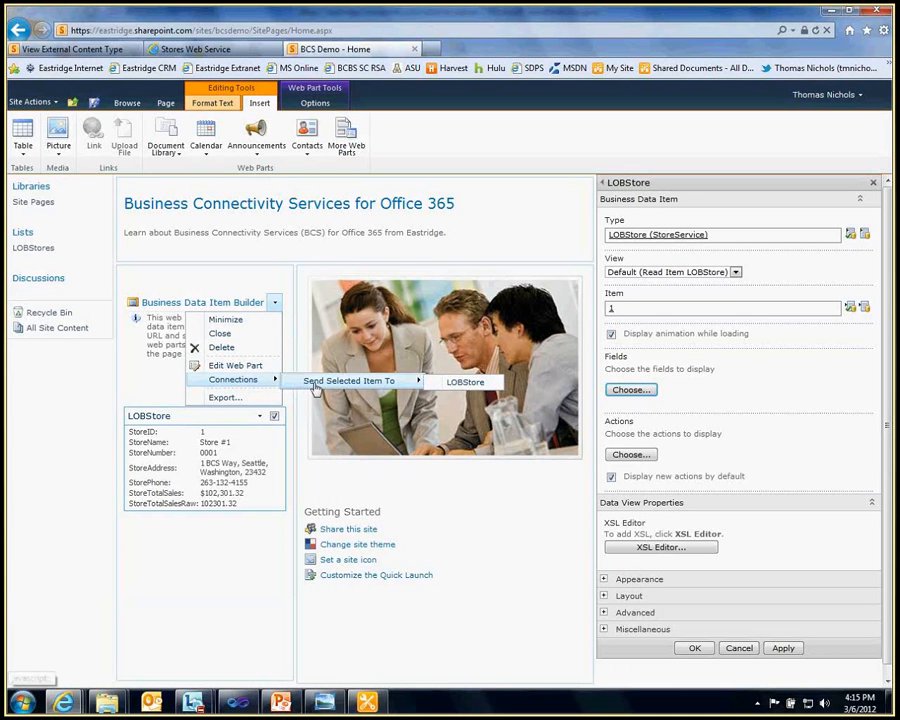
left_click(465, 382)
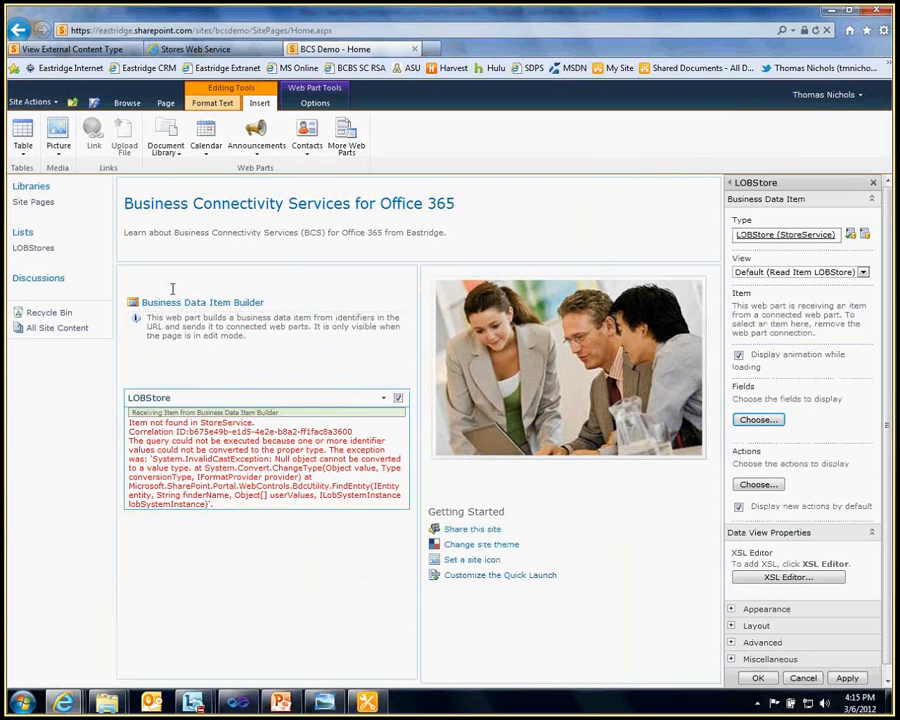
left_click(94, 102)
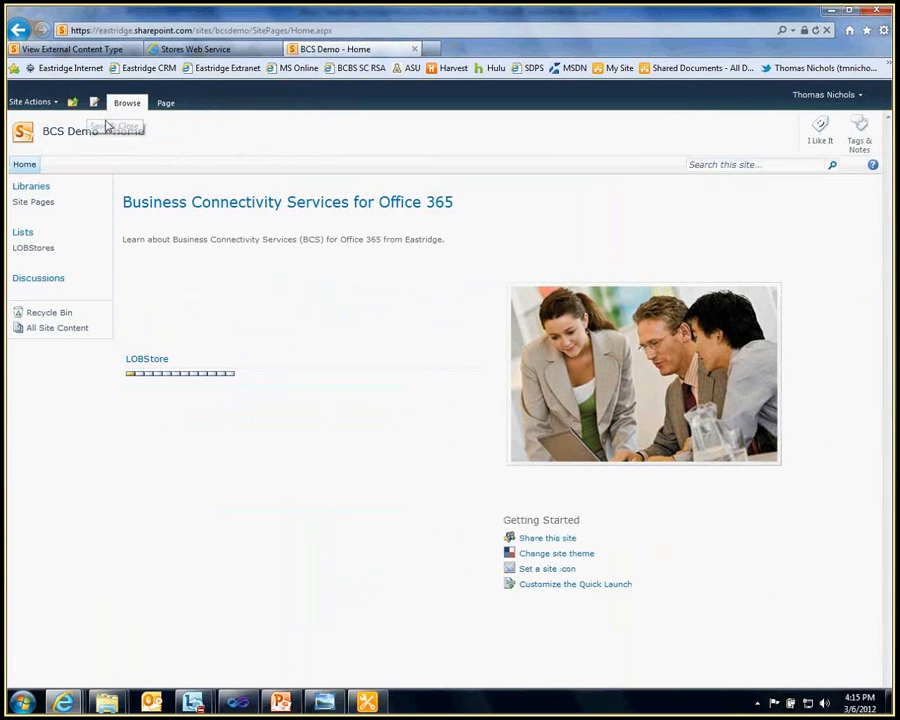
Step: Load the home page with the query string ?StoreID=1 to test the LOBStore web part
left_click(364, 31)
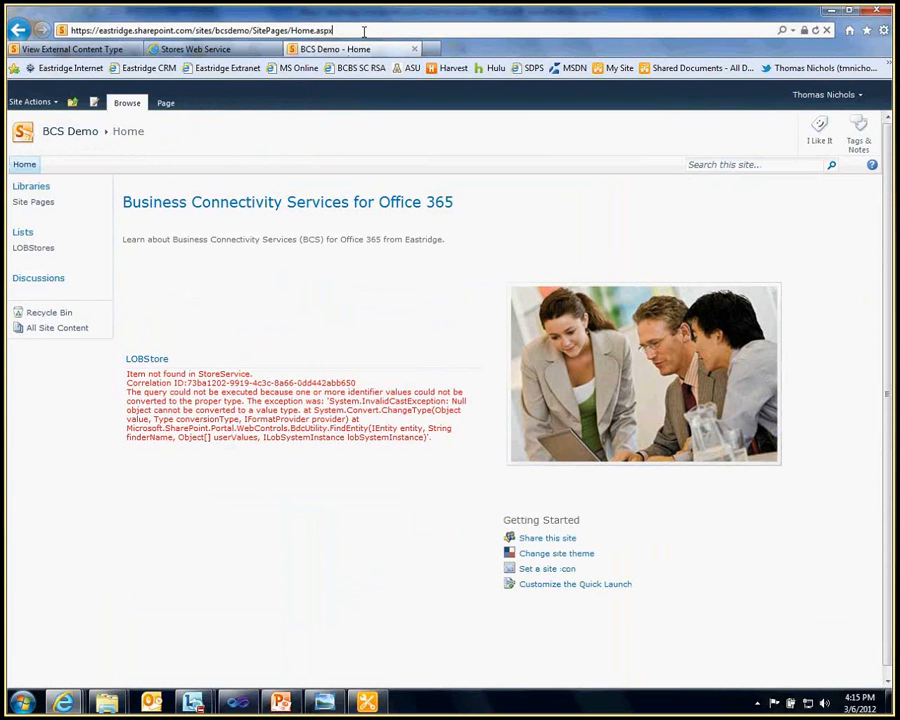
type("?S")
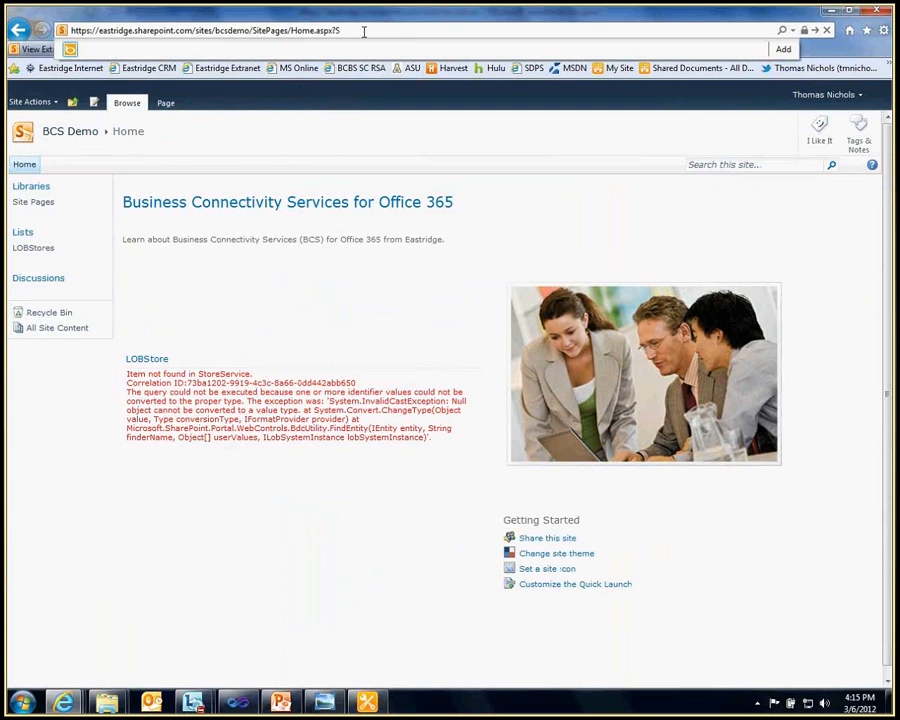
type("toreID=1")
key("Return")
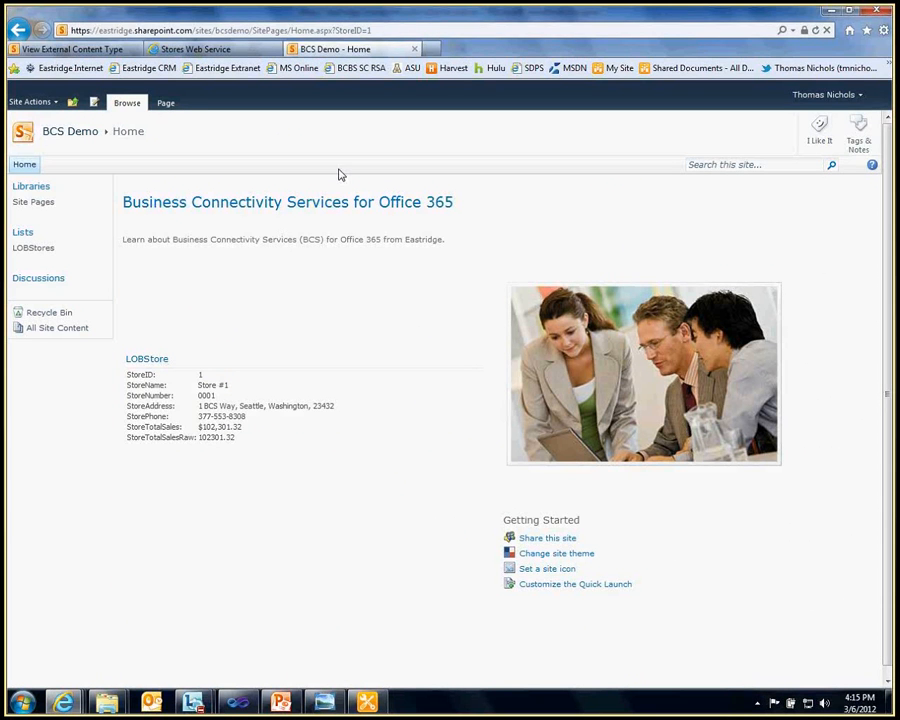
Step: Reload the home page with the StoreID query string value set to 3
left_click(403, 30)
key("BackSpace")
type("3")
key("Return")
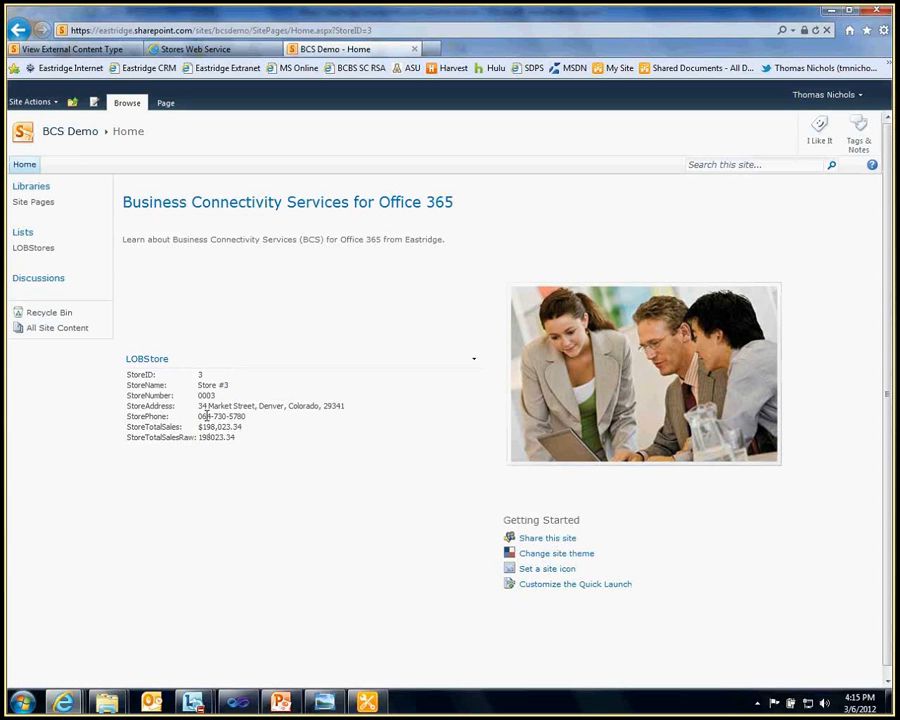
left_click(94, 102)
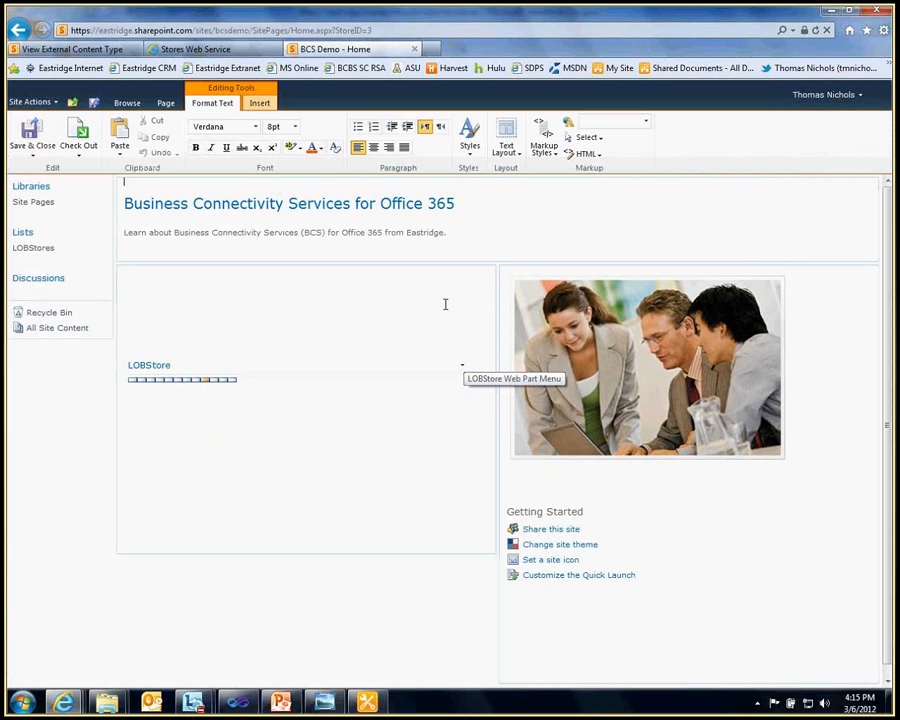
left_click(462, 364)
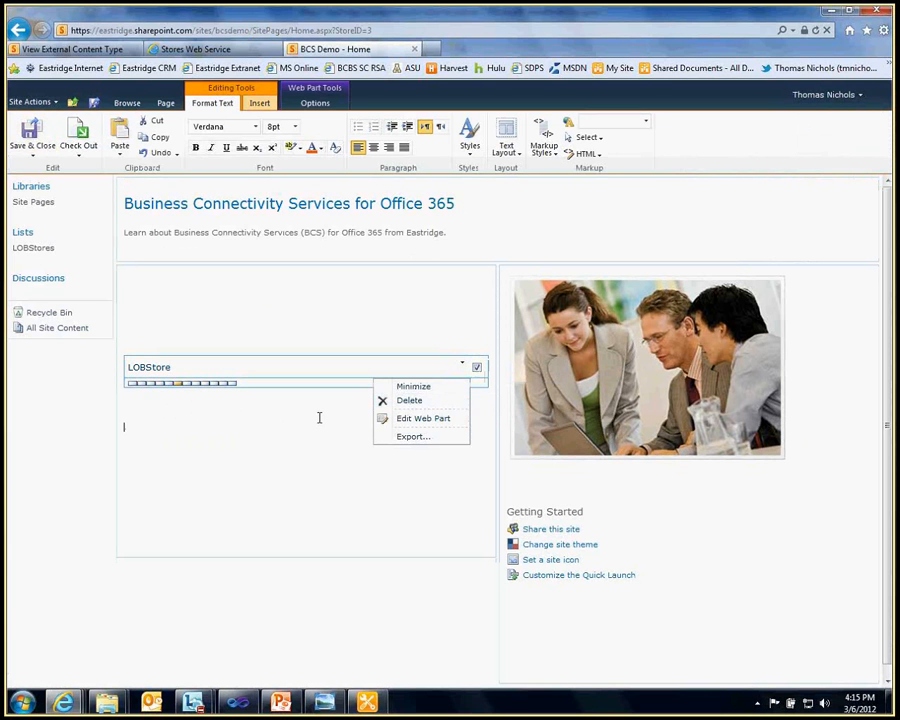
left_click(319, 417)
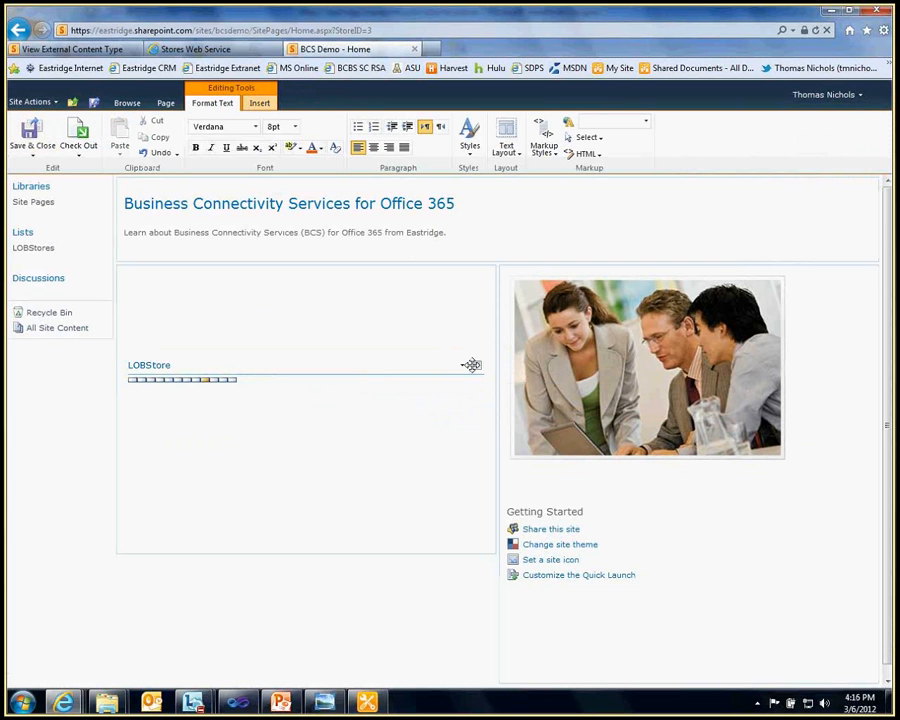
left_click(94, 102)
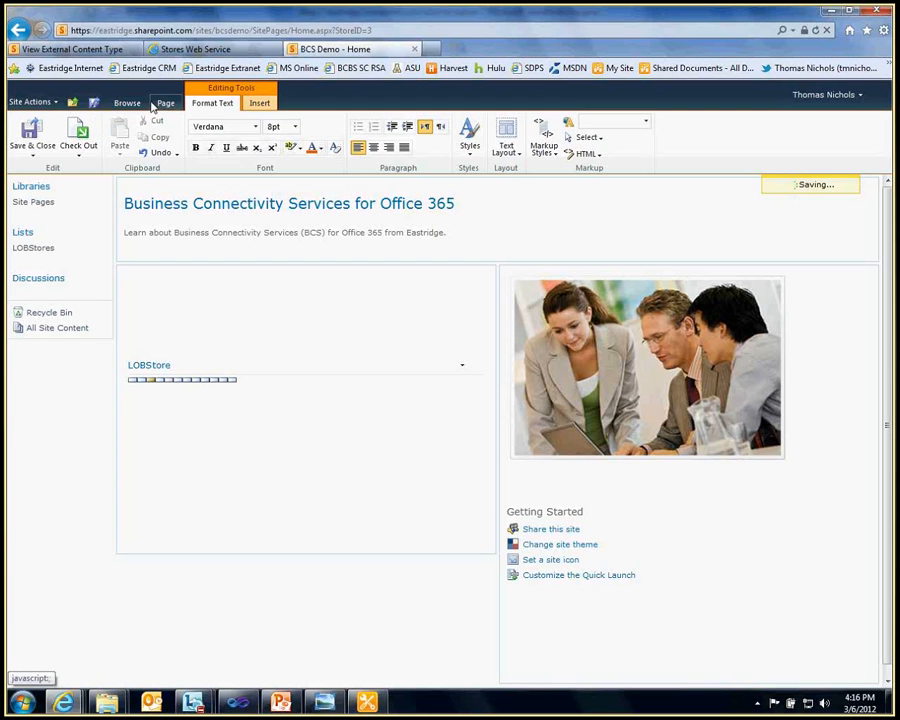
left_click(84, 138)
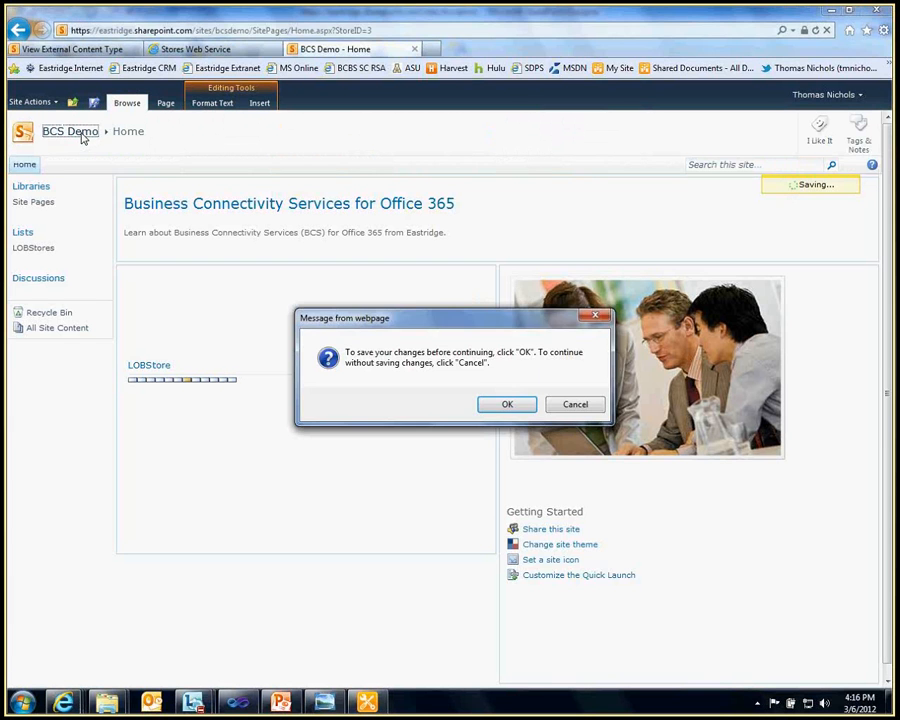
left_click(498, 406)
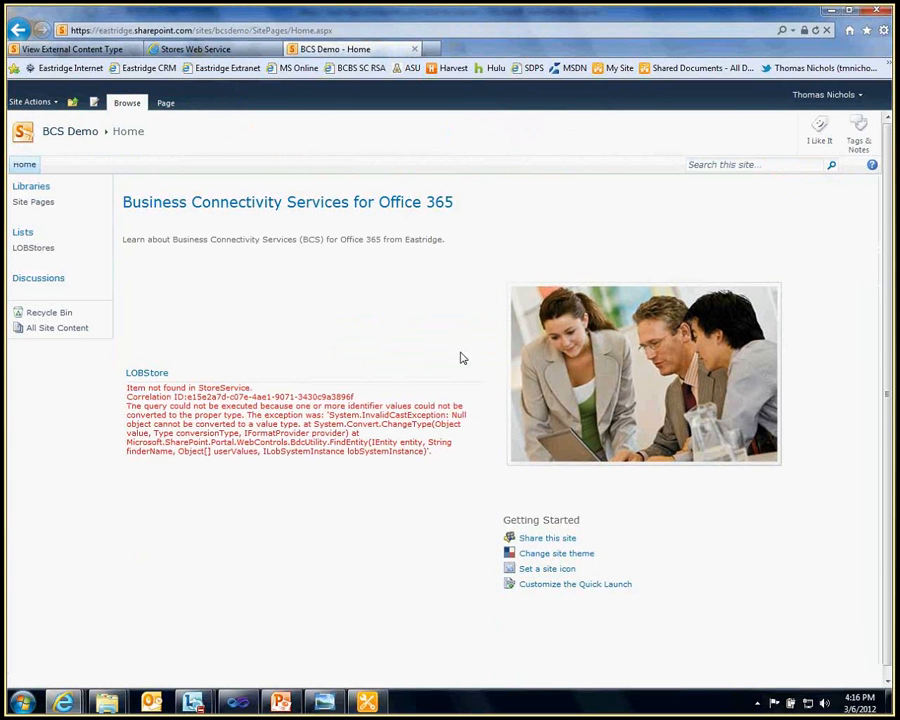
Step: Edit the home page and permanently delete the LOBStore web part
left_click(165, 102)
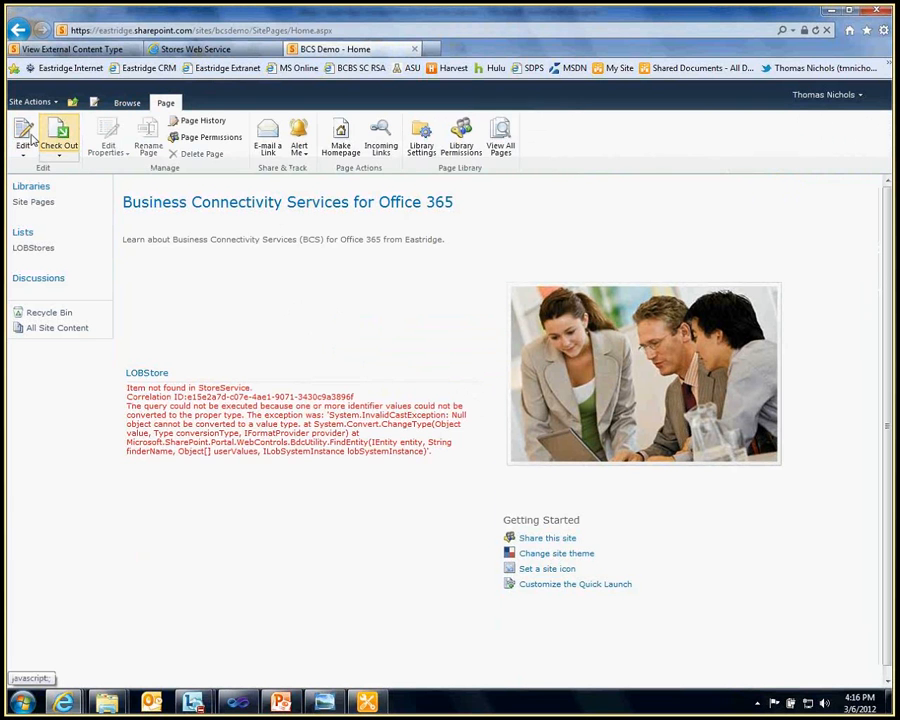
left_click(28, 138)
left_click(464, 366)
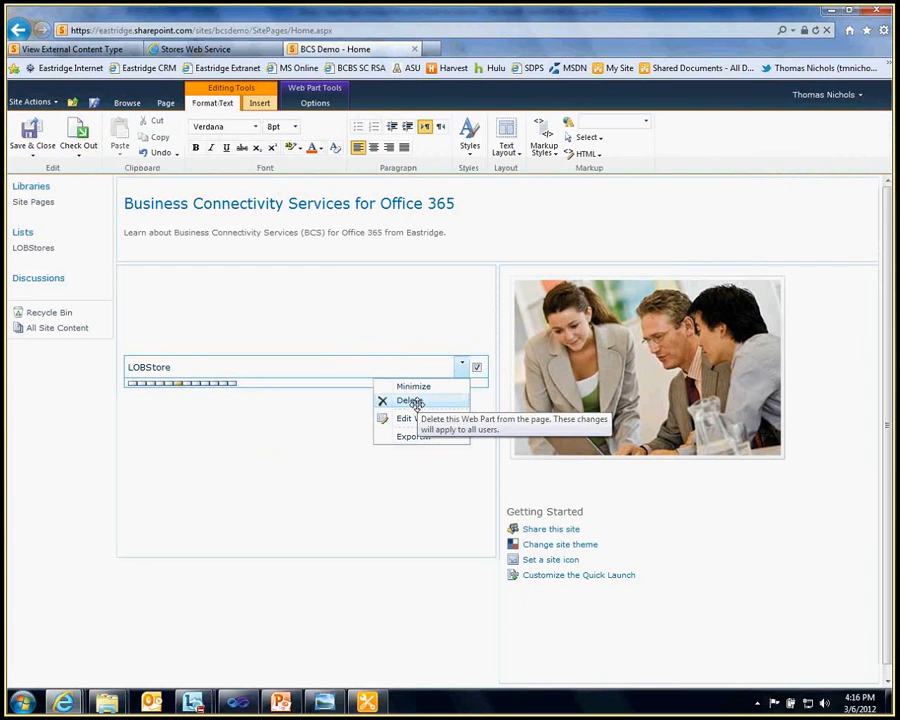
left_click(410, 400)
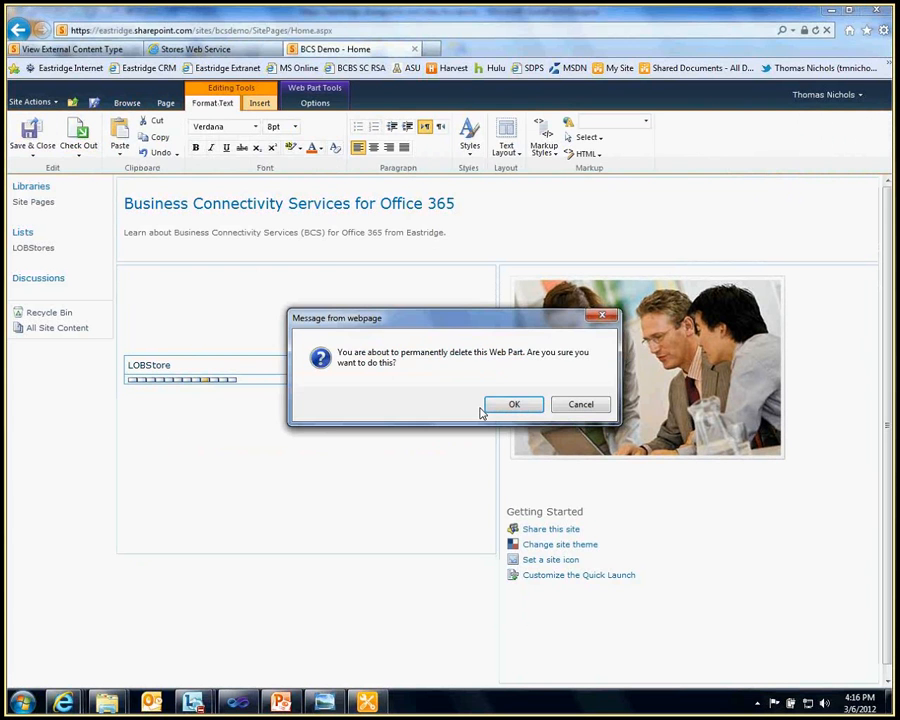
left_click(486, 407)
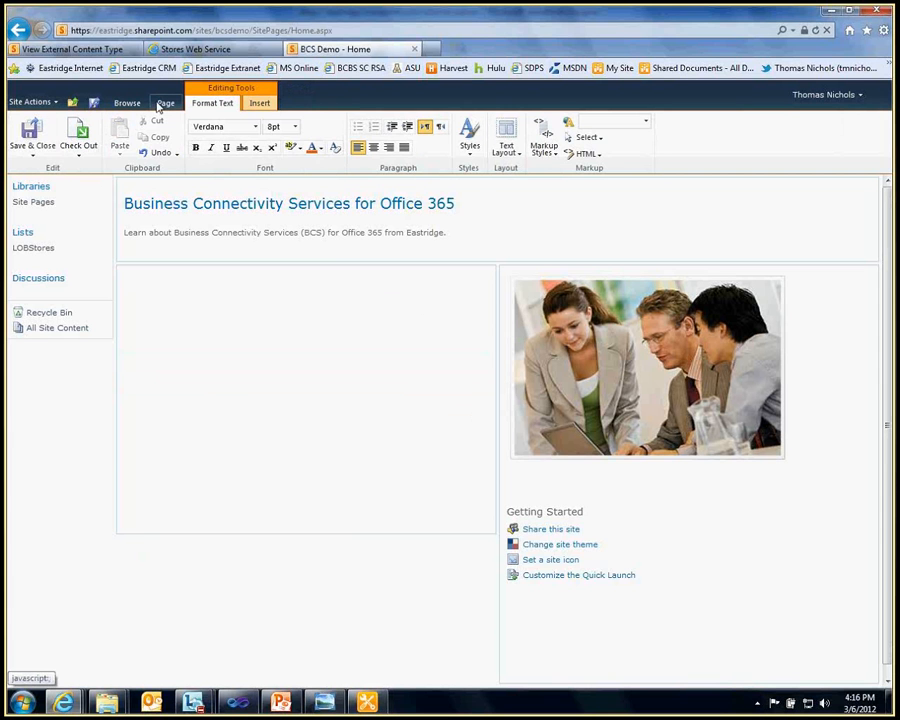
Step: Add a Chart Web Part from the Business Data category to the home page's empty left column, and save the page
left_click(163, 103)
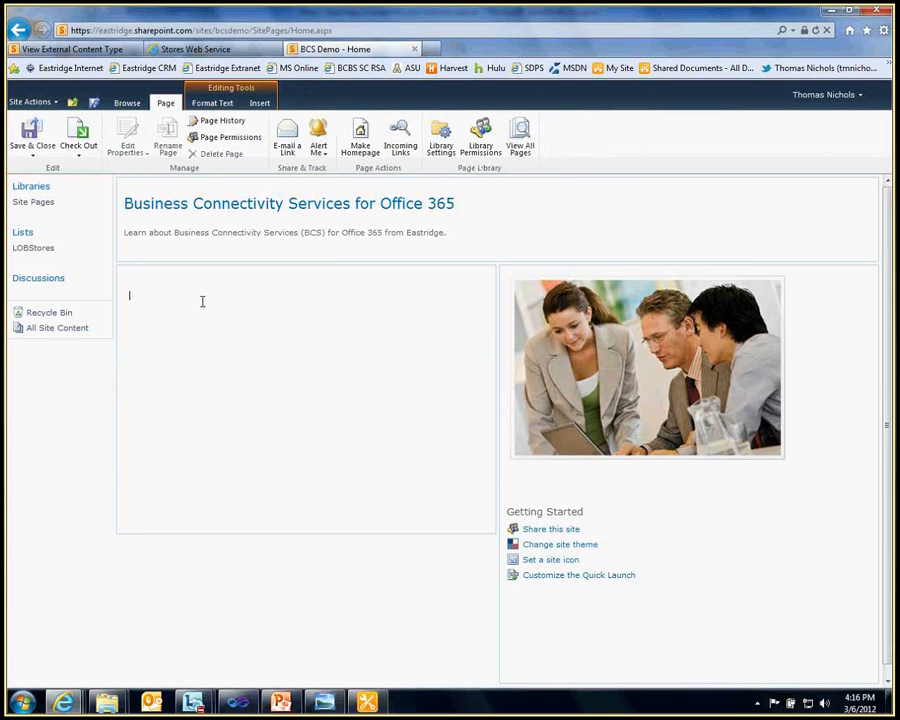
left_click(259, 103)
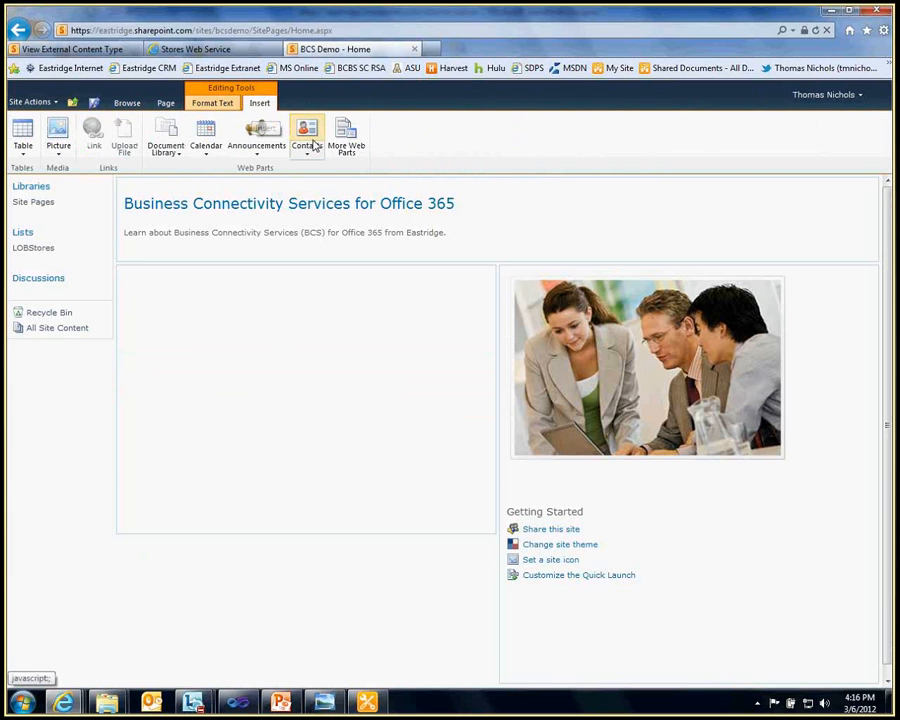
left_click(344, 138)
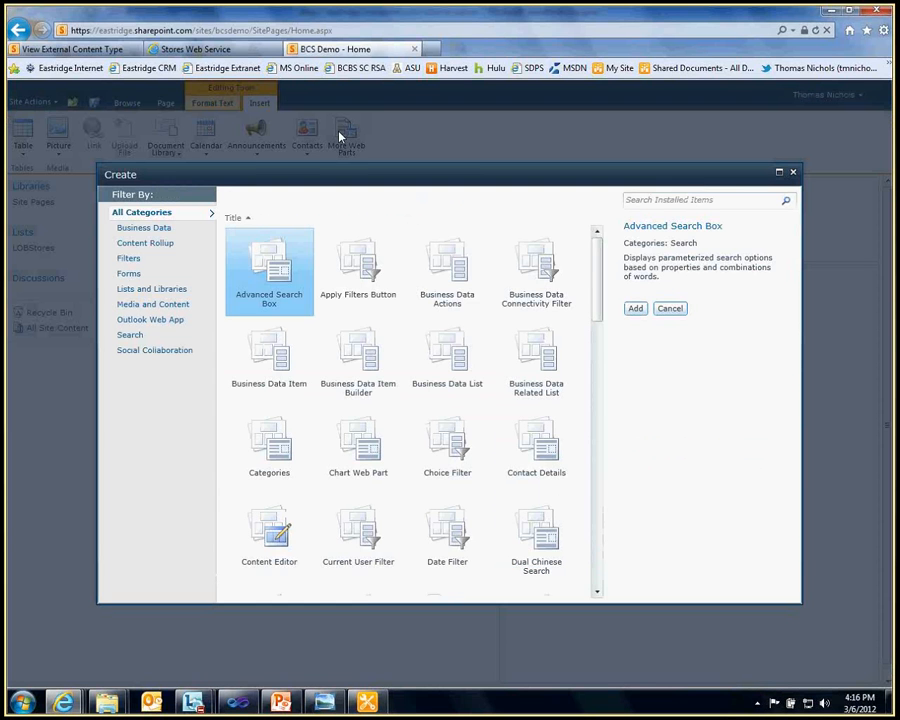
left_click(160, 228)
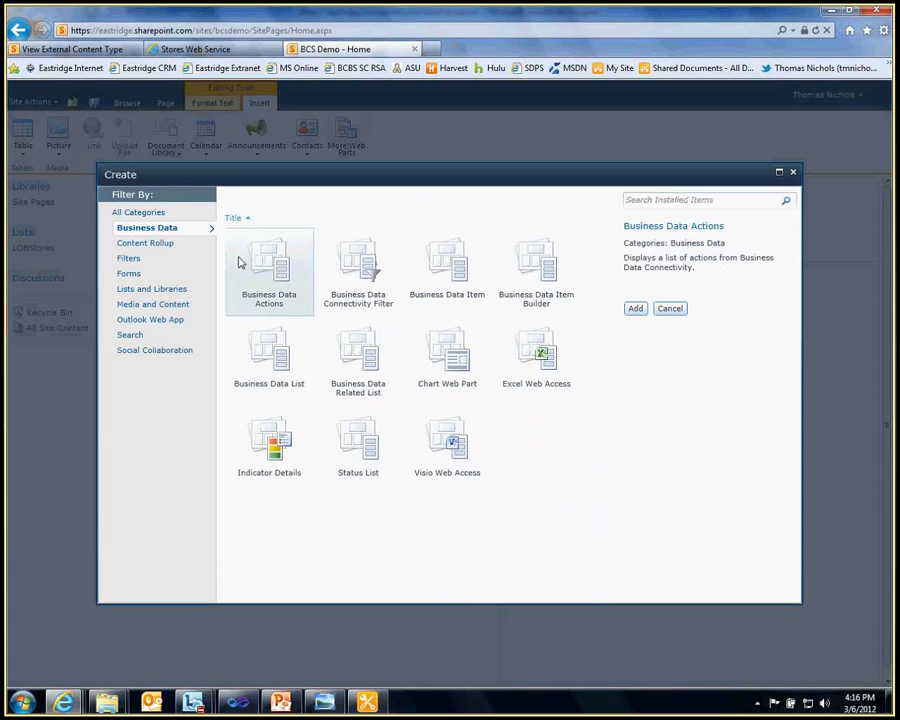
left_click(447, 372)
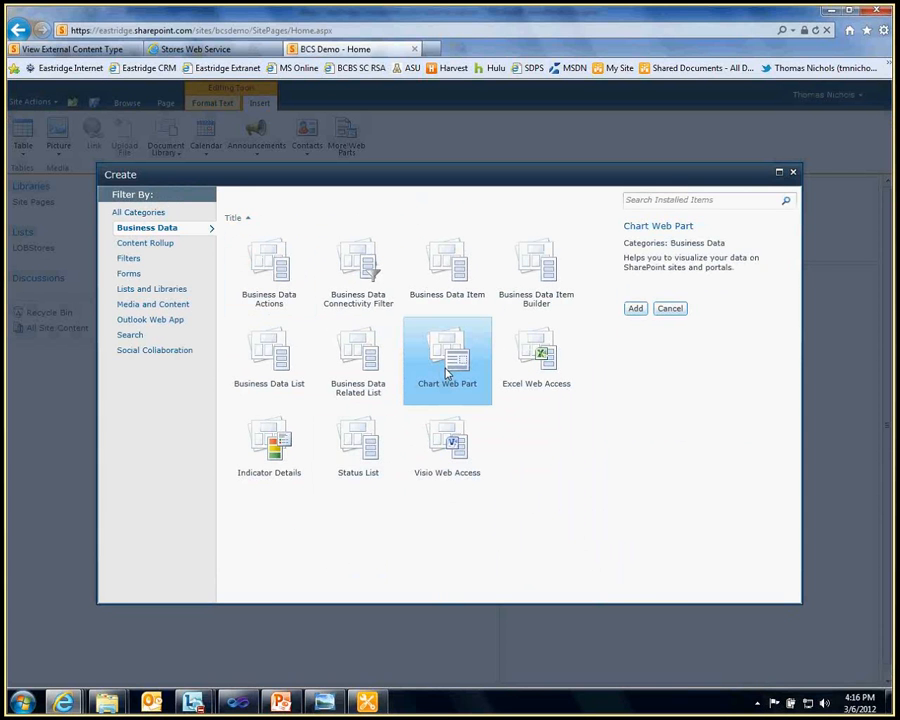
left_click(635, 308)
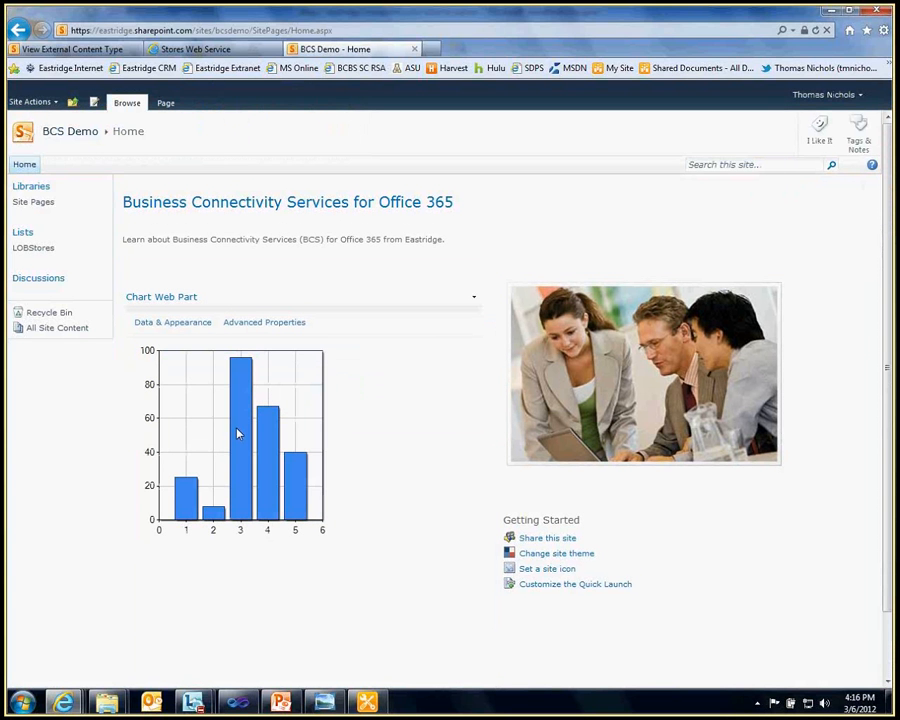
Step: Connect the chart to list data, using LOBStores in sites/bcsdemo as its data source
left_click(200, 321)
left_click(298, 292)
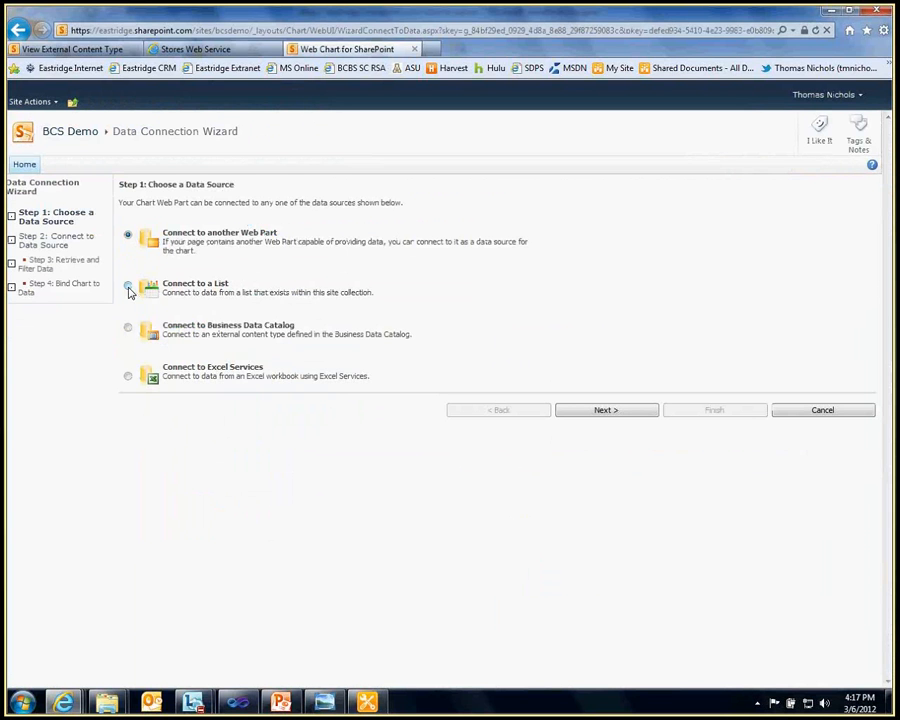
left_click(127, 287)
left_click(601, 419)
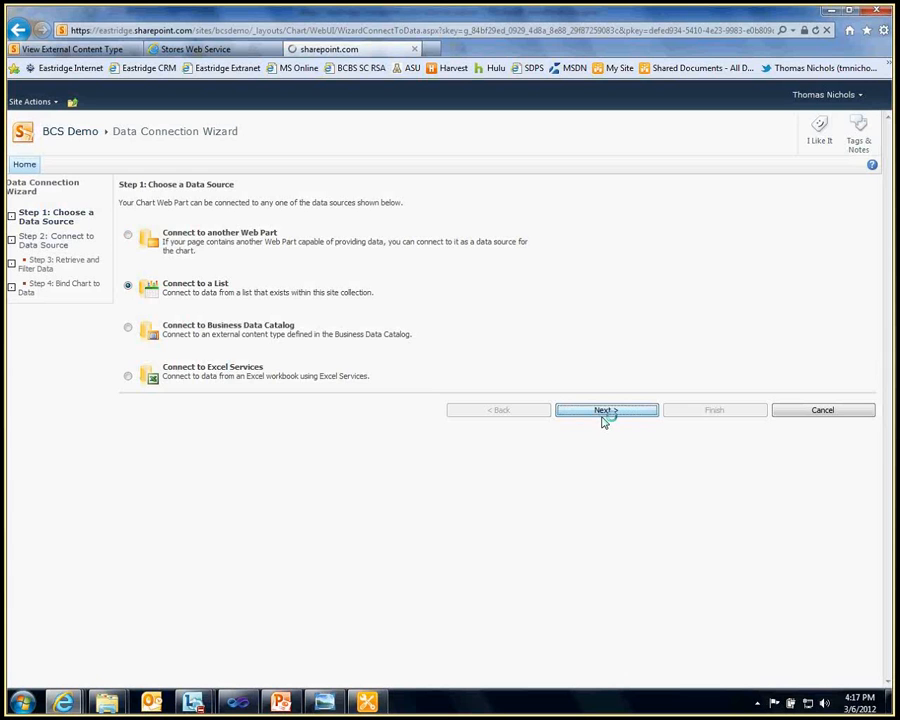
left_click(636, 307)
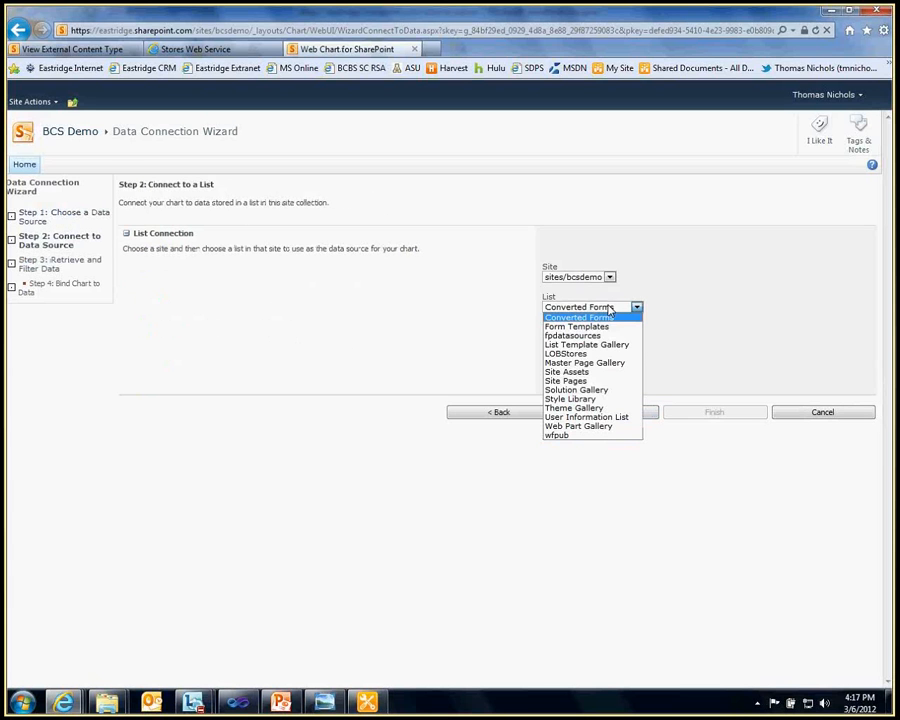
left_click(583, 358)
left_click(604, 412)
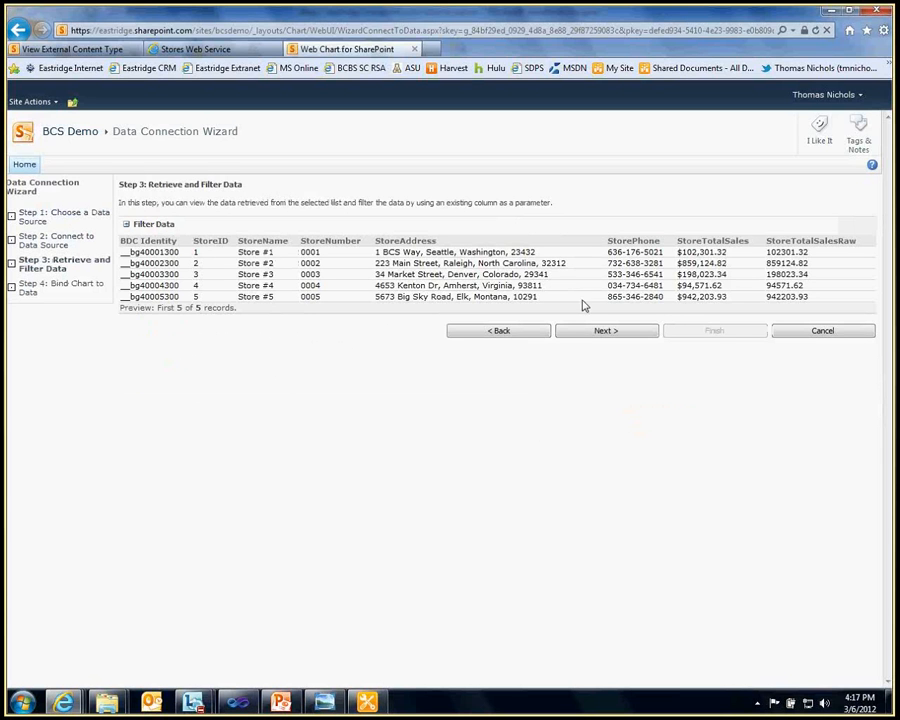
Step: Accept the retrieved list data unfiltered and bind the chart's X Field to StoreTotalSalesRaw
left_click(586, 335)
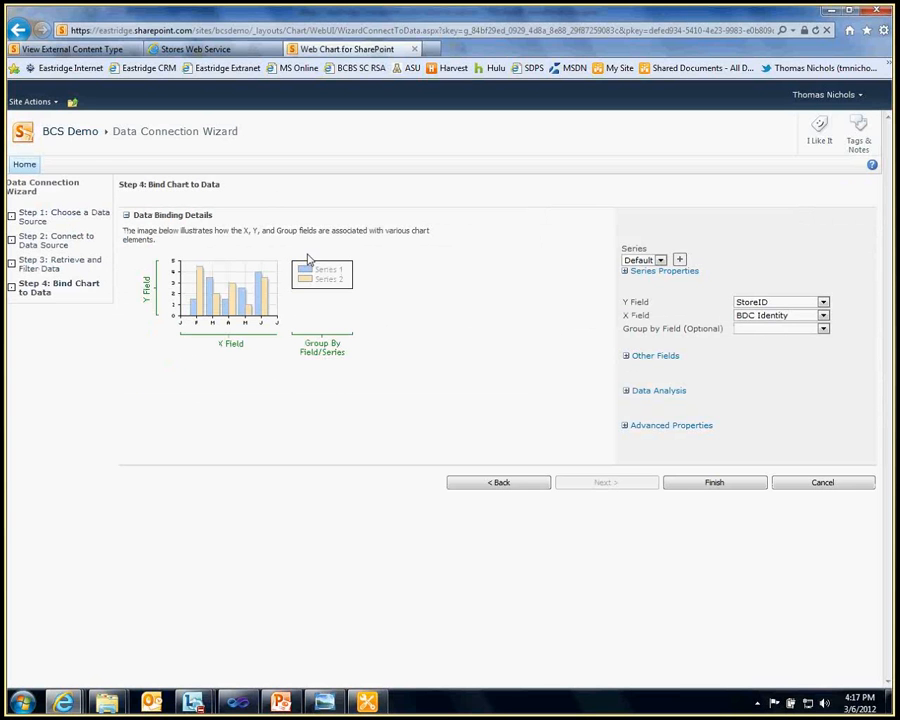
left_click(764, 320)
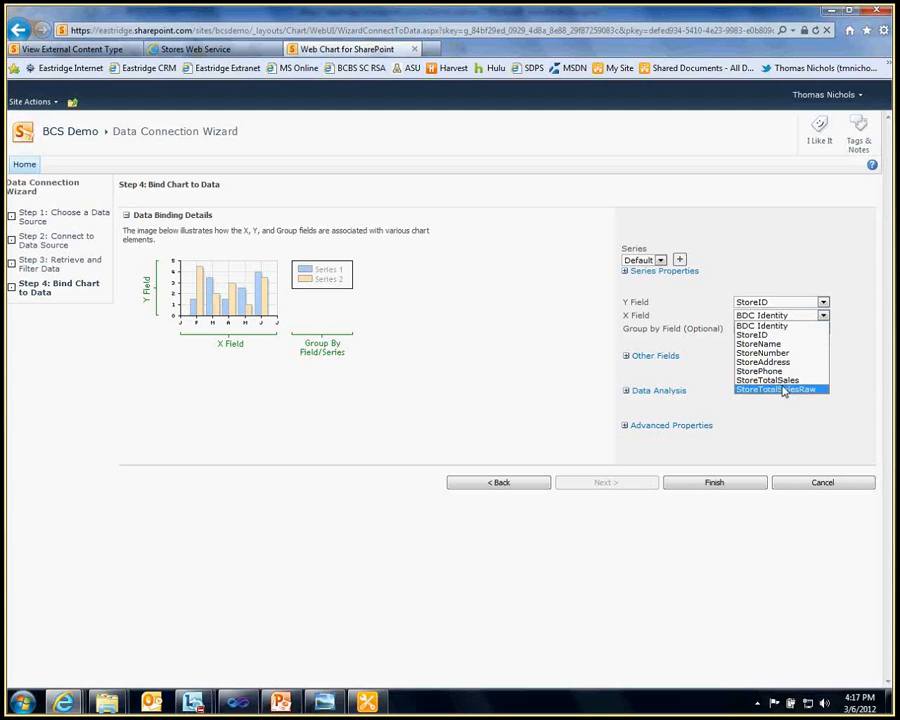
left_click(783, 390)
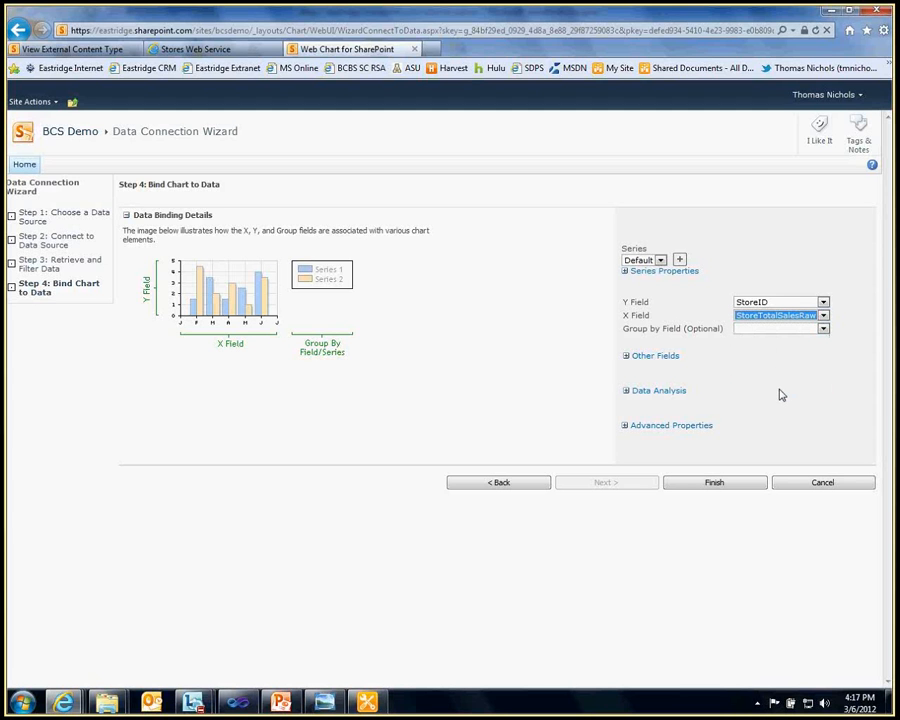
Step: Set the chart's Tooltip Field to StoreName and Label Field to StoreTotalSales, and finish the data connection wizard
left_click(628, 358)
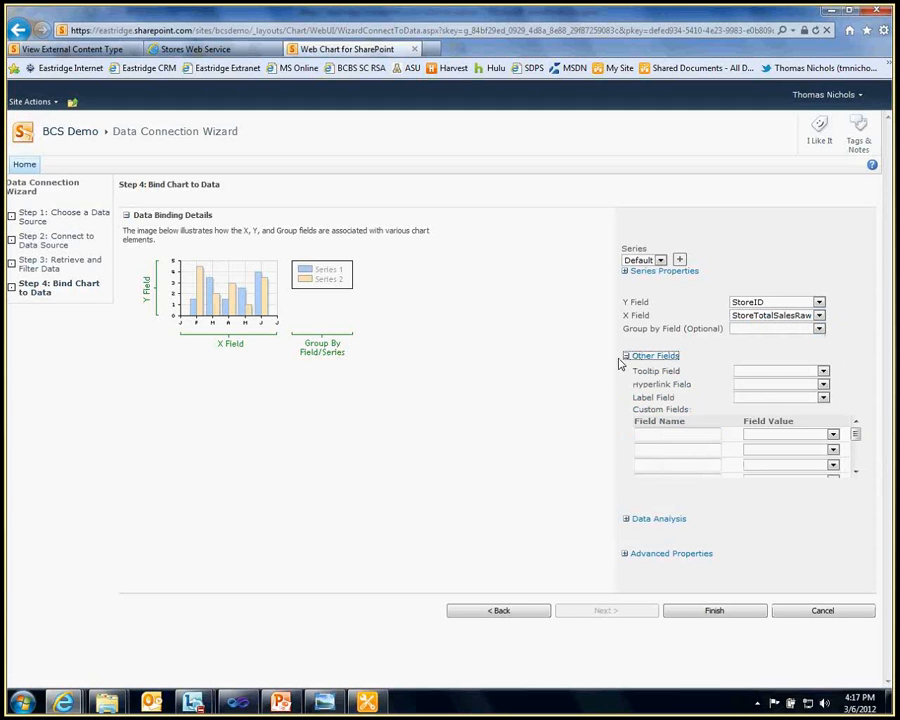
left_click(822, 371)
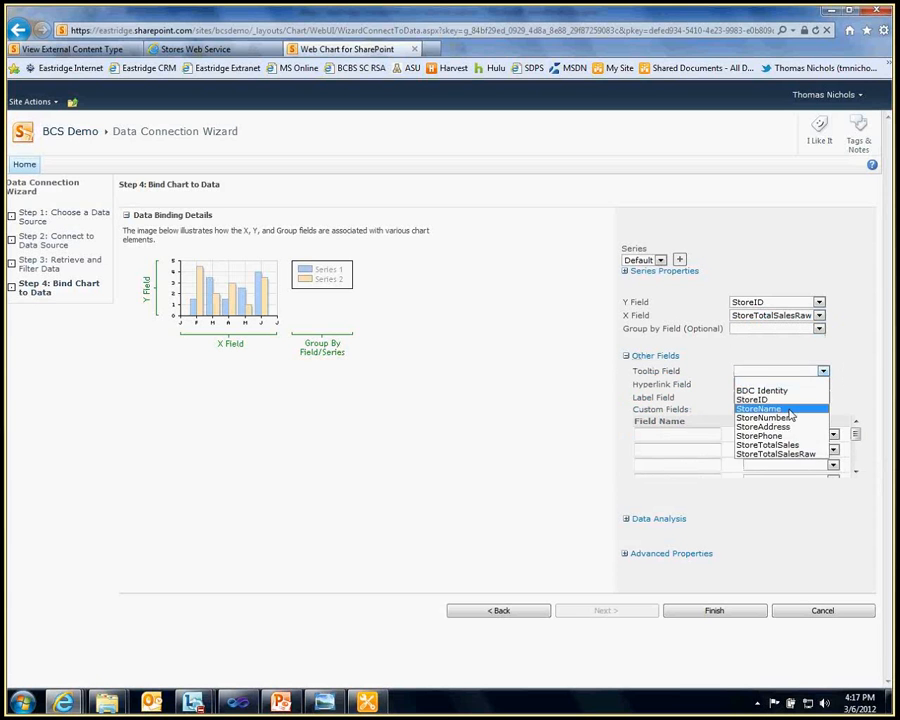
left_click(778, 408)
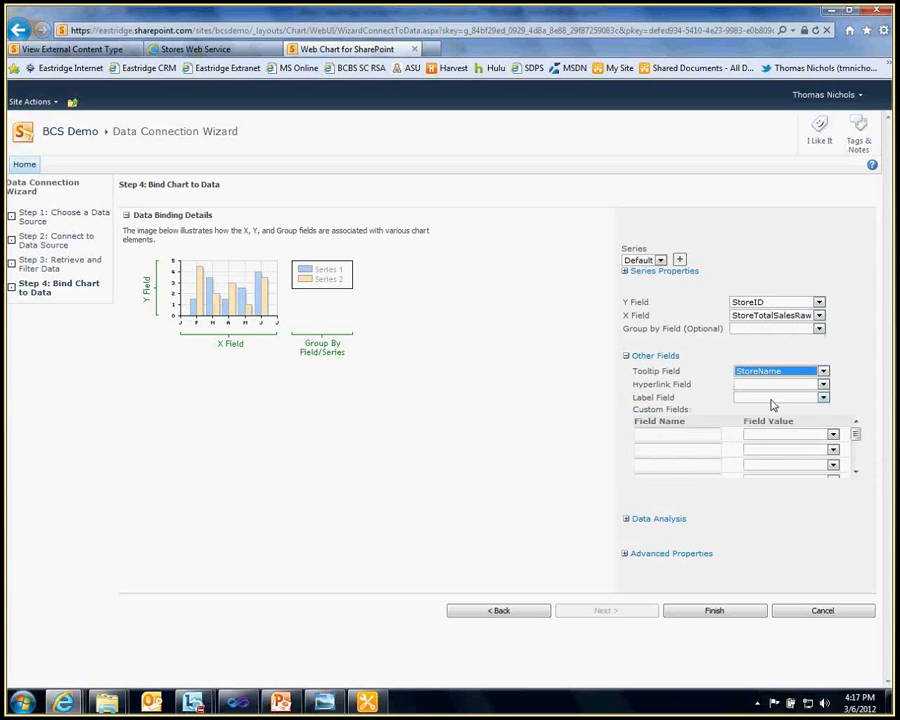
left_click(772, 398)
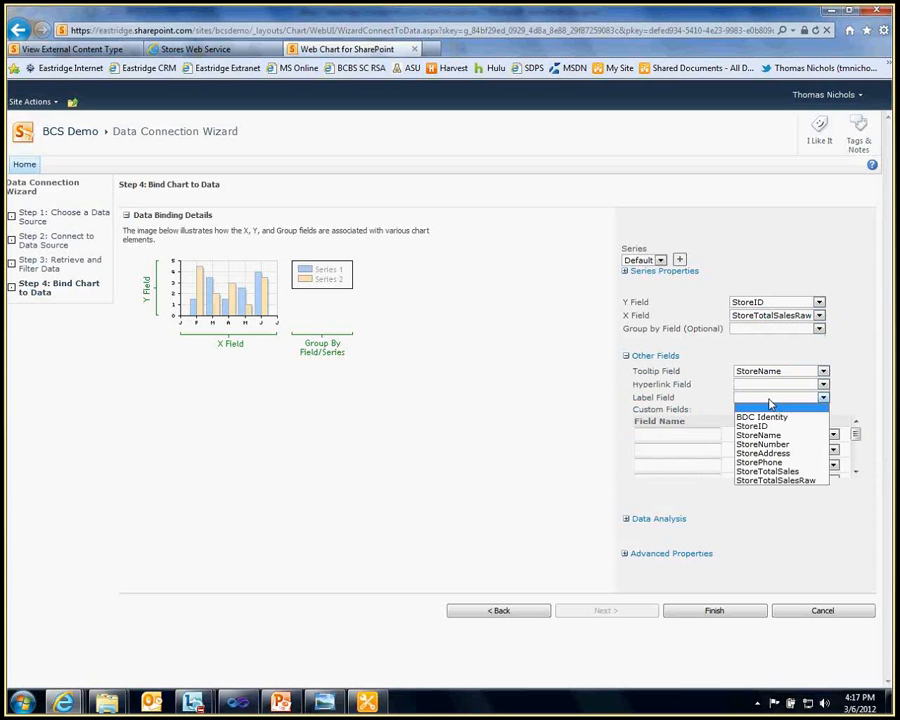
left_click(773, 470)
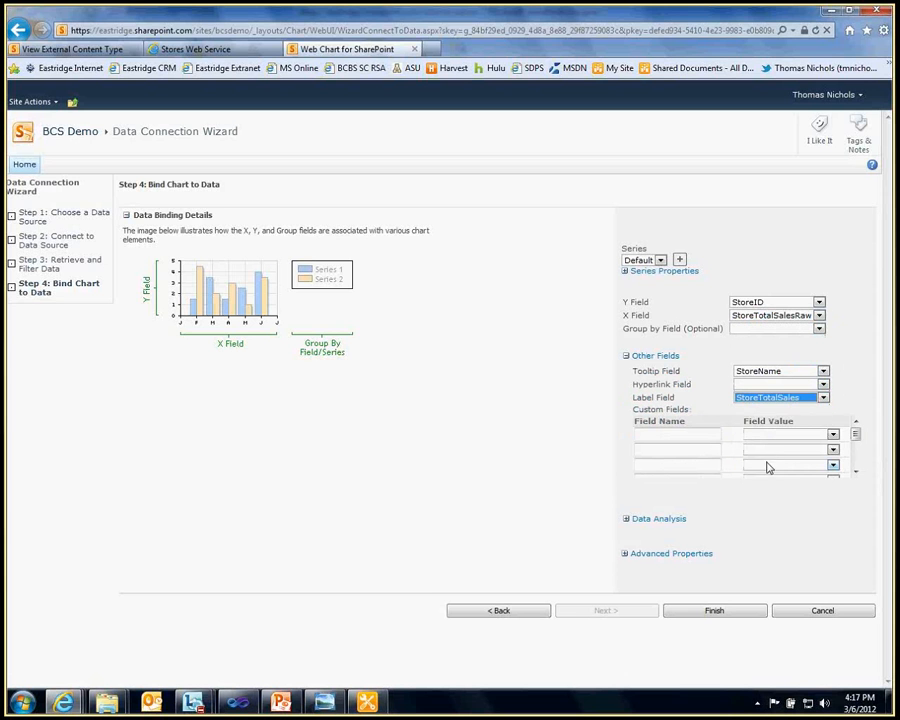
left_click(727, 615)
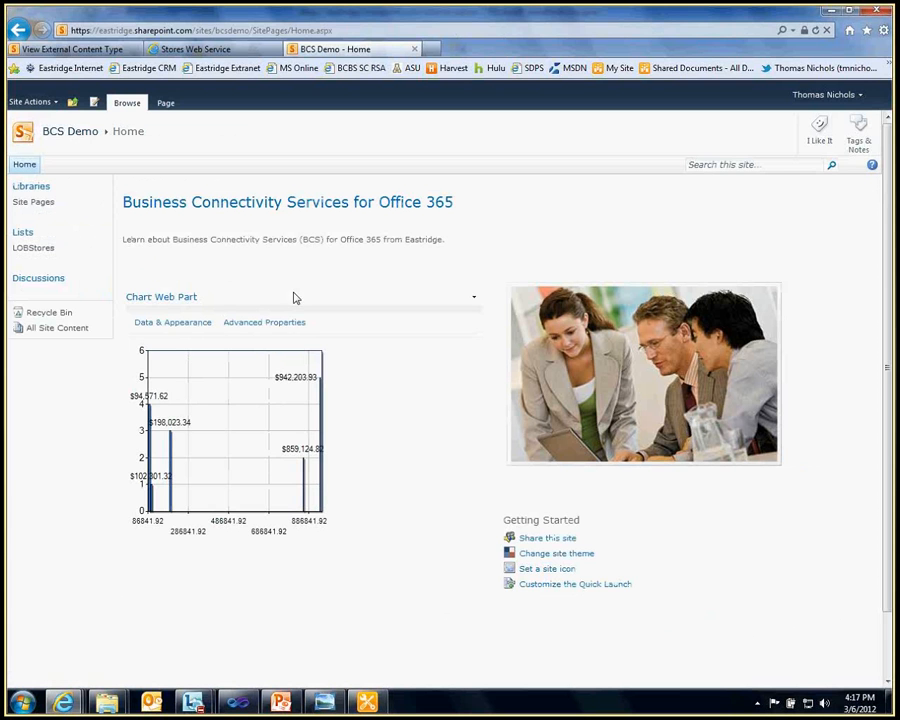
Step: Customize the chart's type, choosing the 3D Pie template, and continue to the appearance properties
left_click(175, 330)
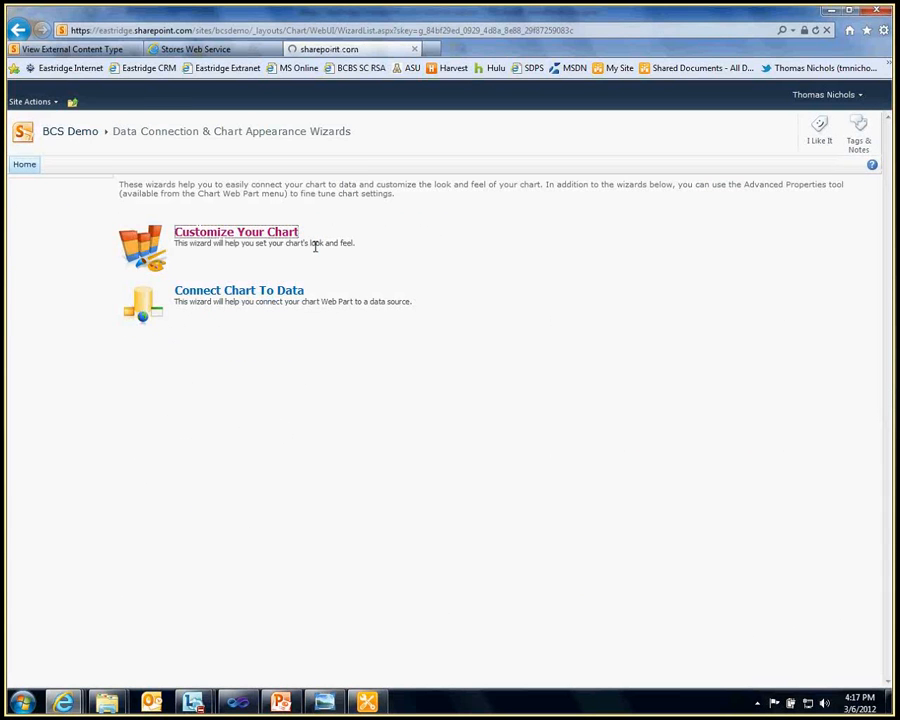
left_click(314, 246)
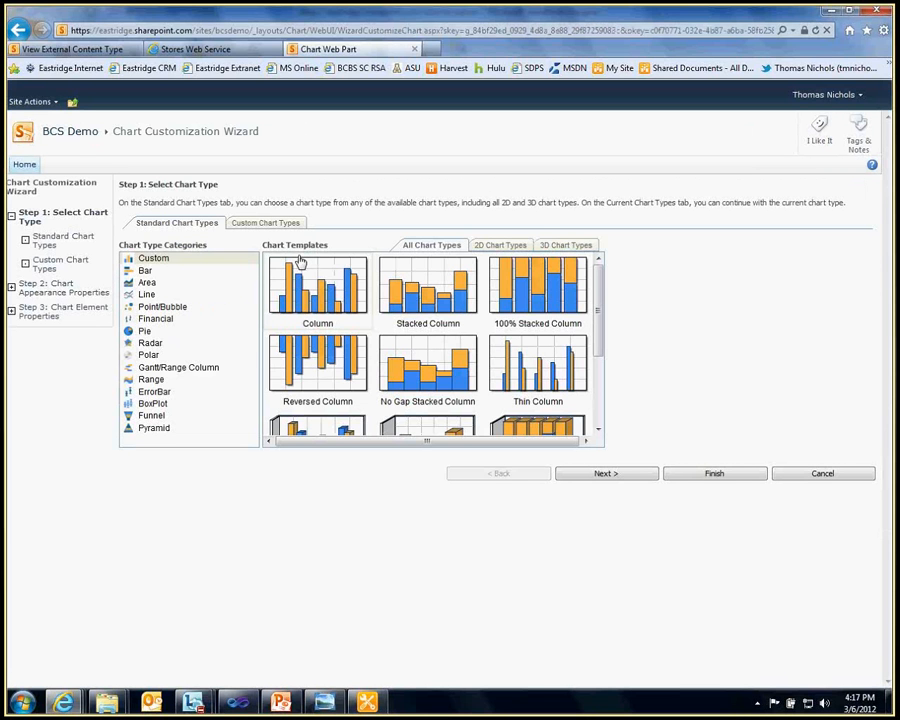
left_click(146, 272)
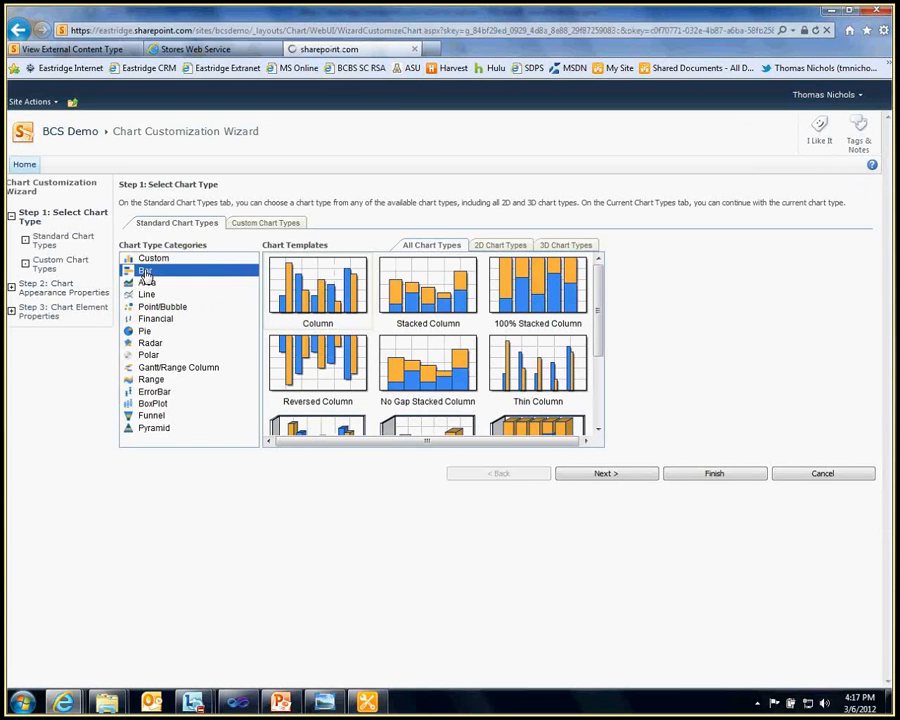
left_click(150, 295)
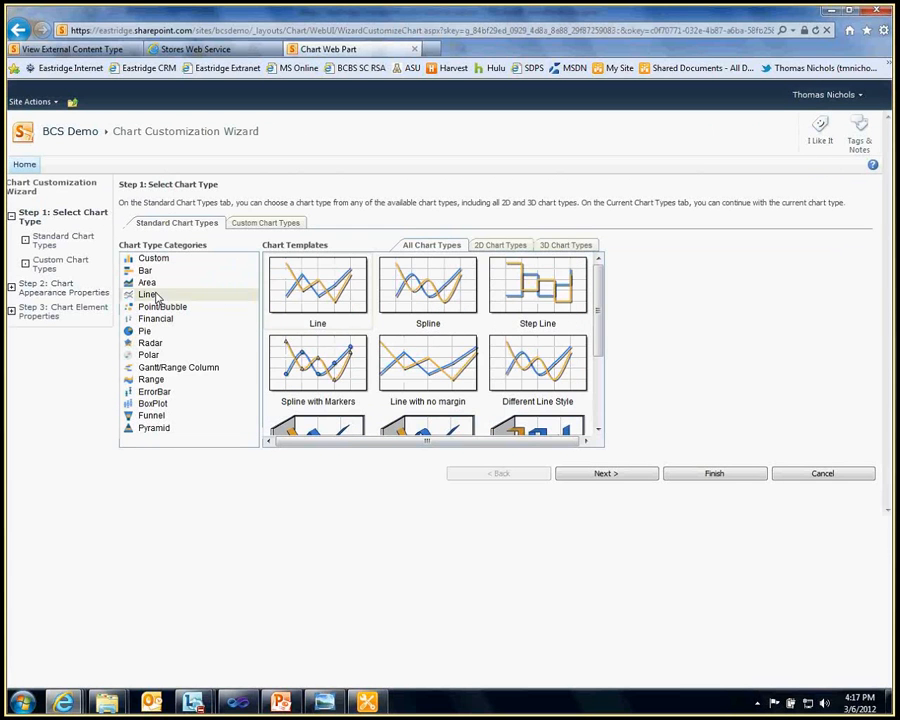
left_click(548, 245)
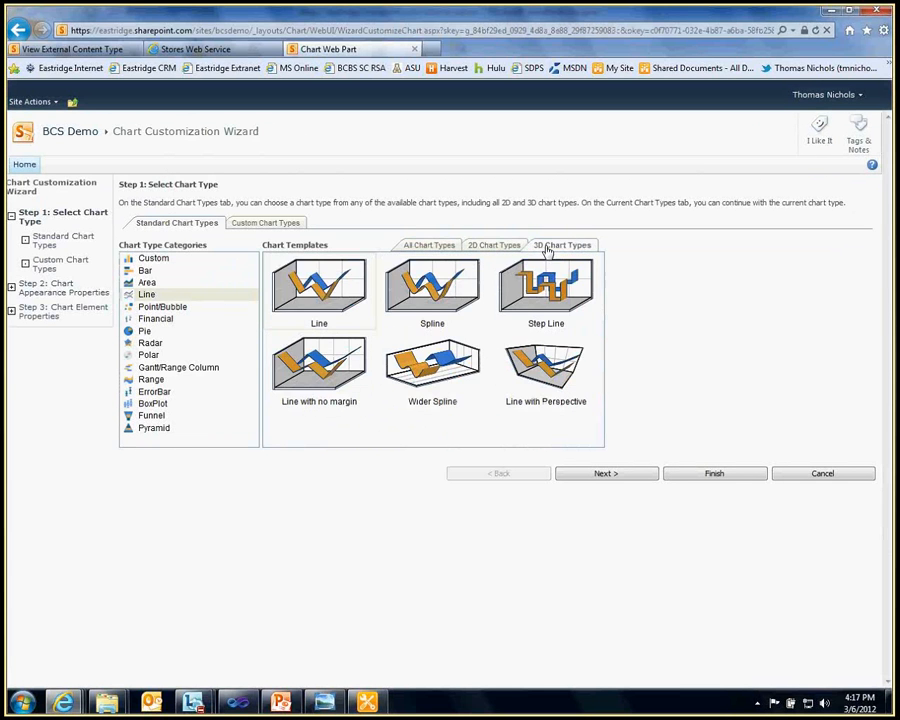
left_click(143, 333)
left_click(482, 246)
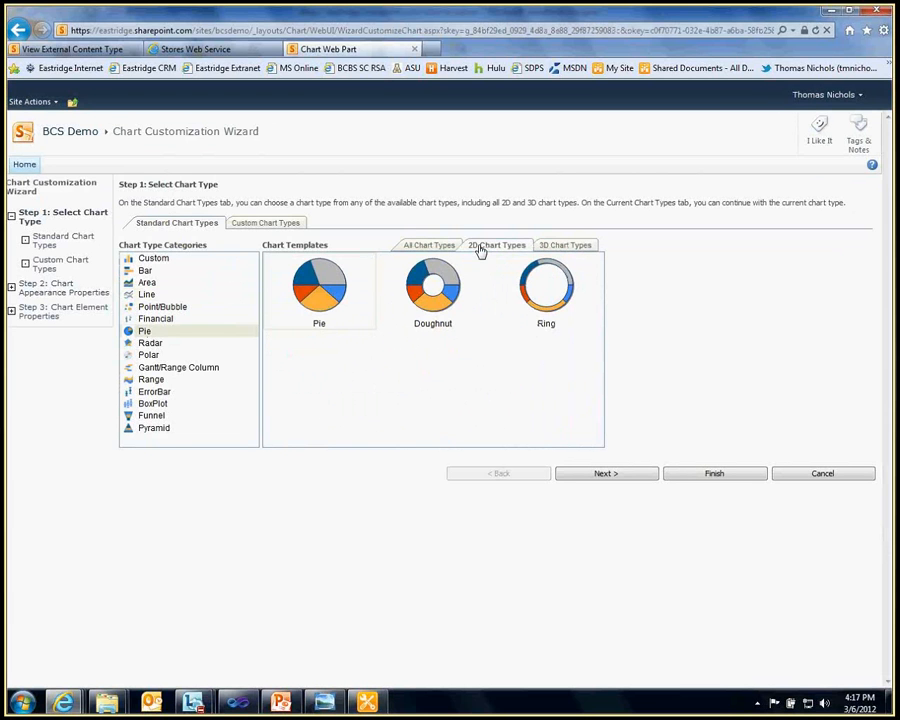
left_click(545, 247)
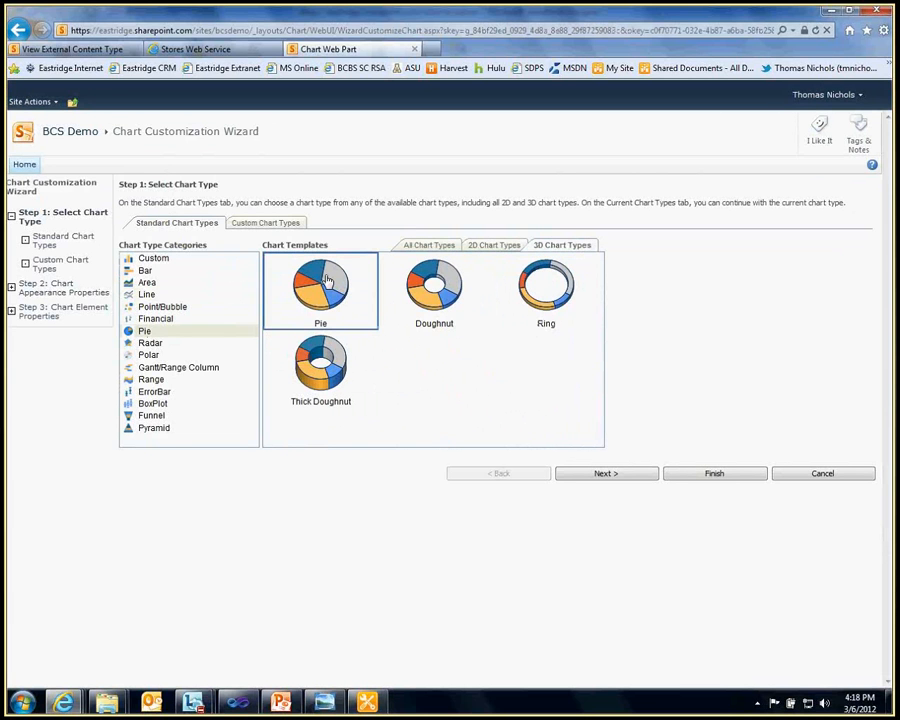
left_click(650, 473)
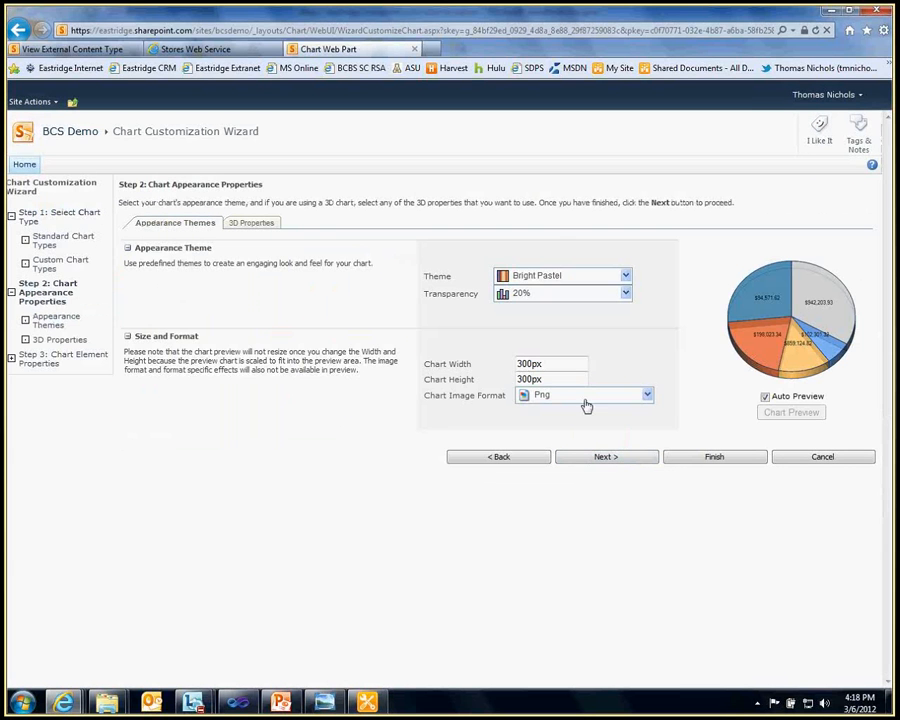
Step: Set the chart's width and height to 400px and its theme to Light Steel Blue
left_click(523, 364)
key("BackSpace")
type("4")
left_click(518, 380)
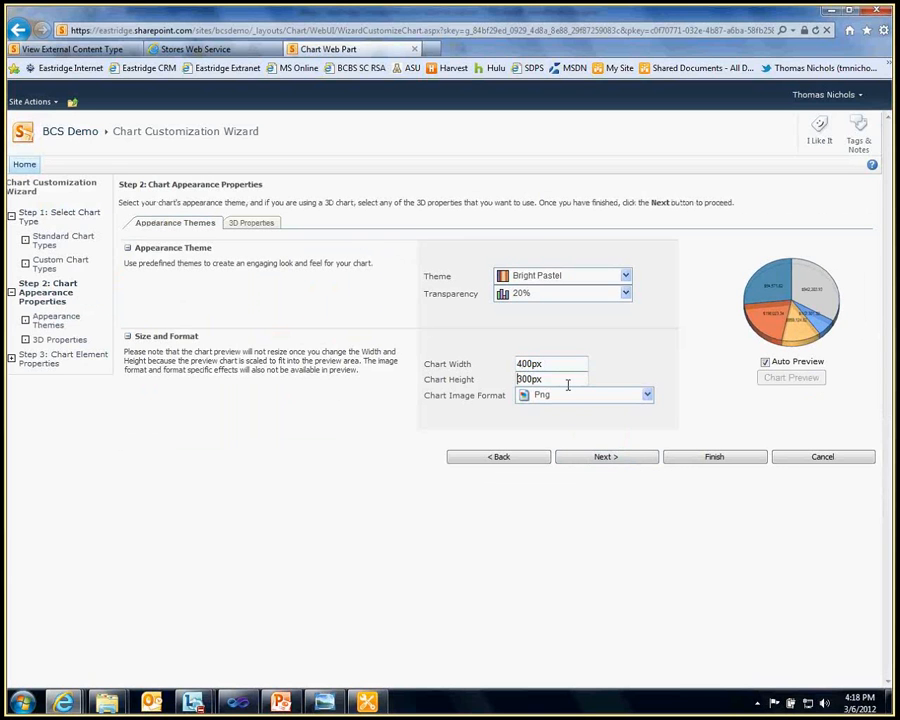
key("Delete")
type("4")
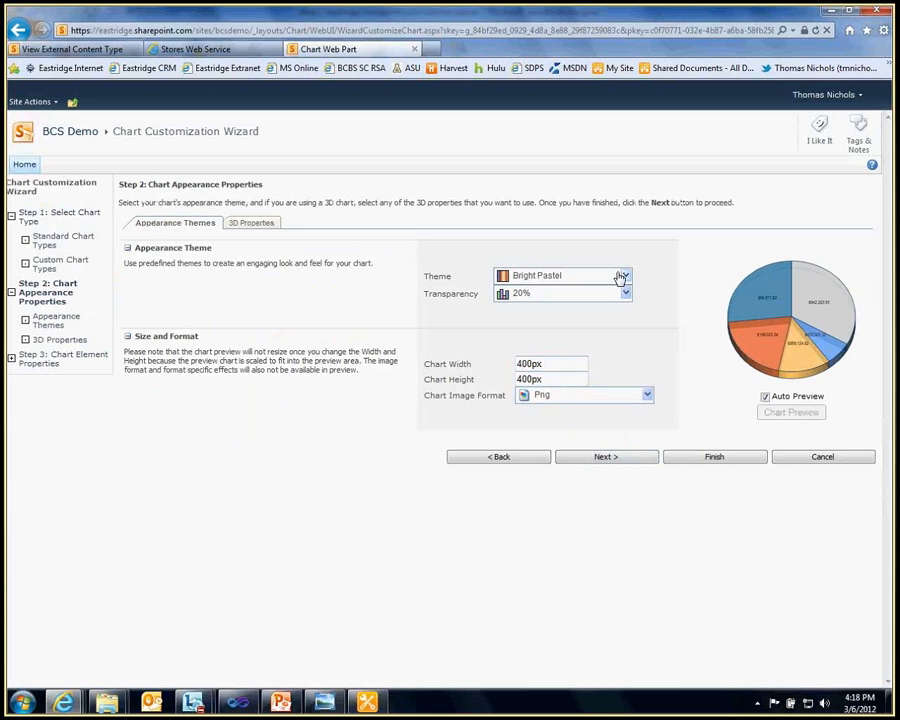
left_click(621, 277)
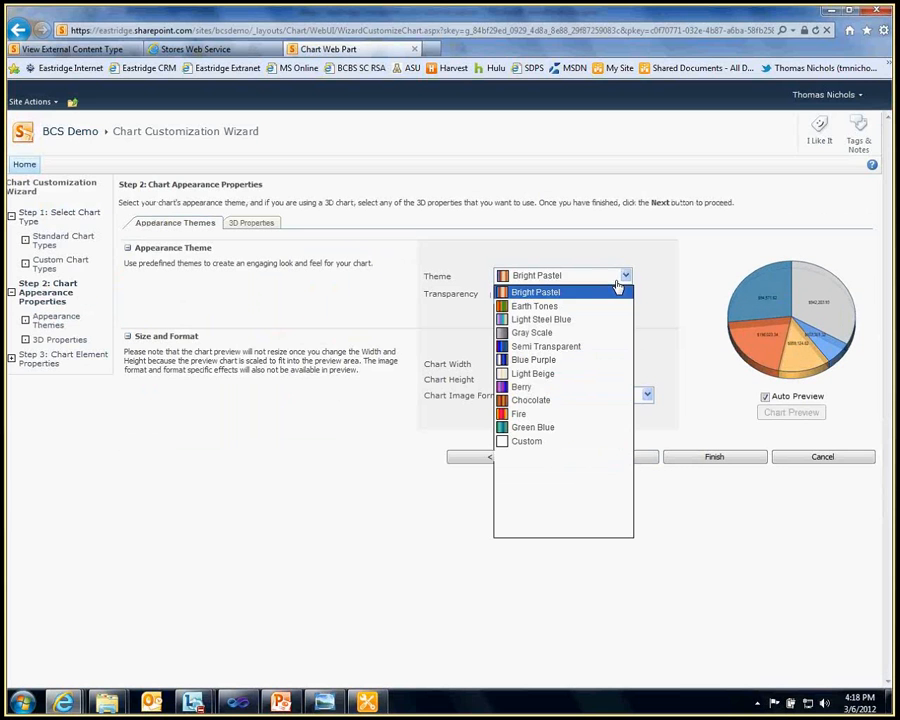
left_click(562, 319)
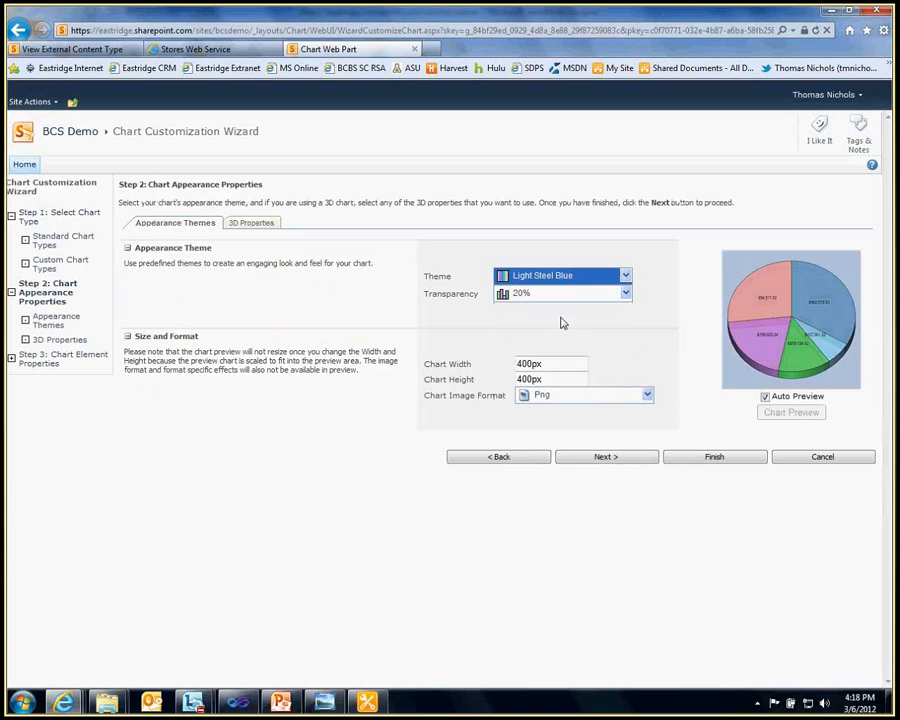
Step: Continue to the chart element properties and show the legend centred below the pie chart
left_click(607, 457)
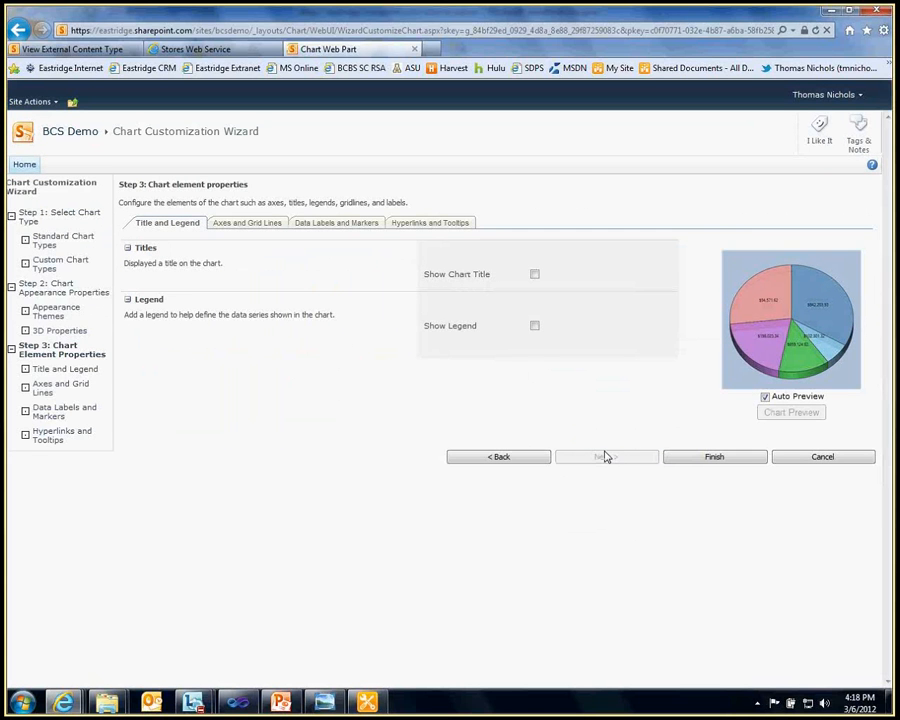
left_click(535, 327)
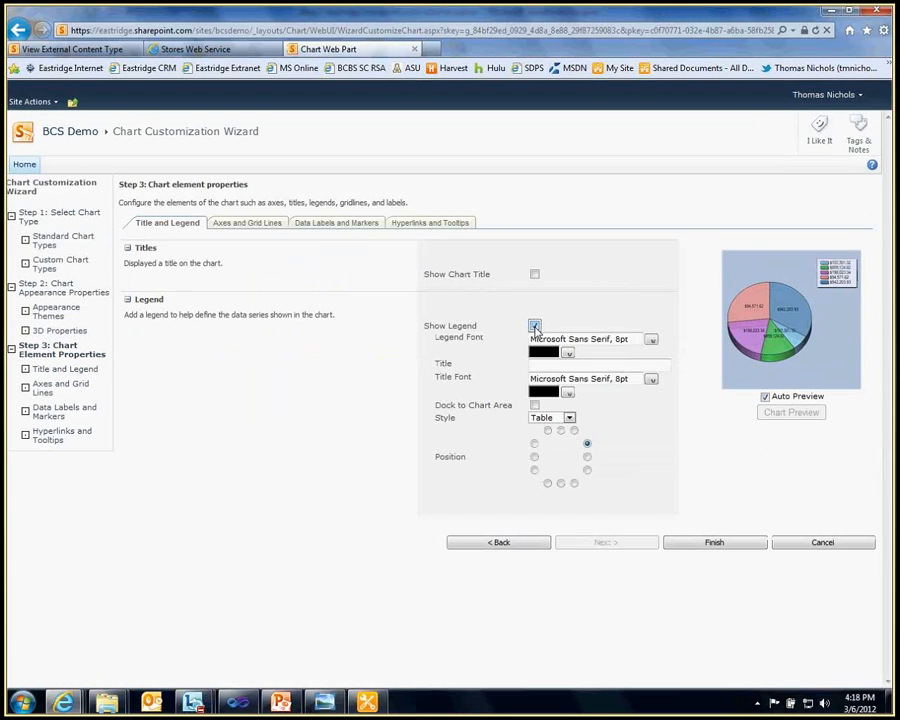
left_click(561, 483)
left_click(549, 483)
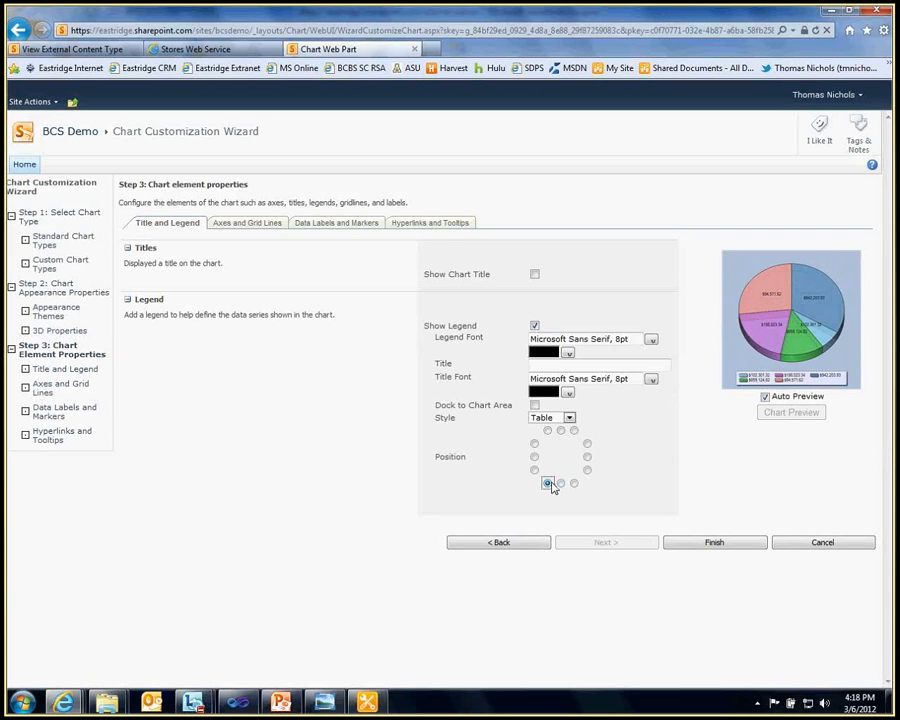
Step: Show the chart title, set it to "Store Sales", and finish the chart customization wizard
left_click(535, 274)
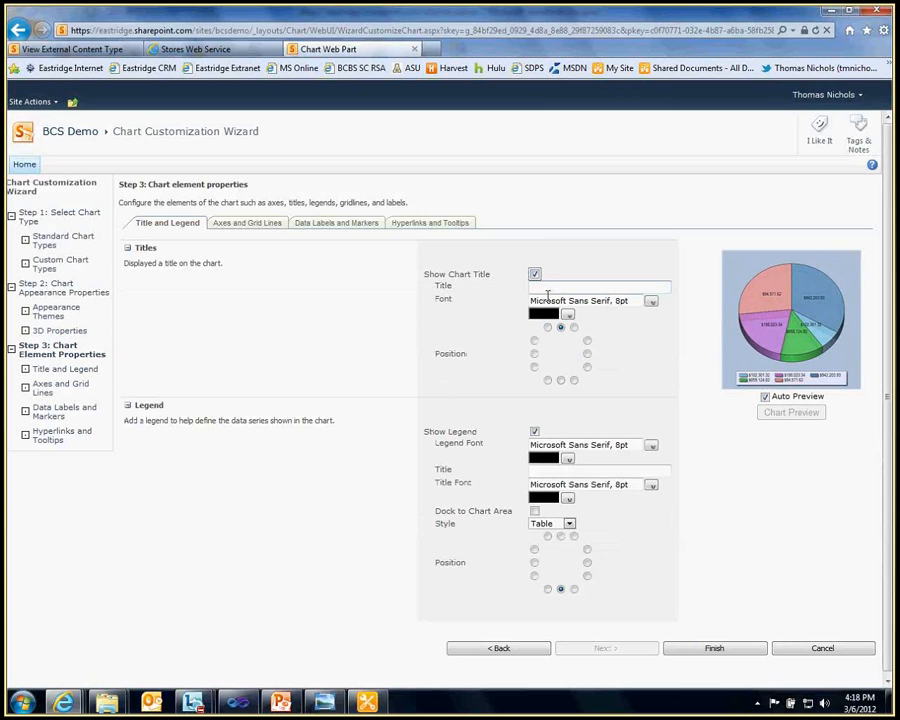
left_click(562, 287)
type("Store Sales")
left_click(711, 650)
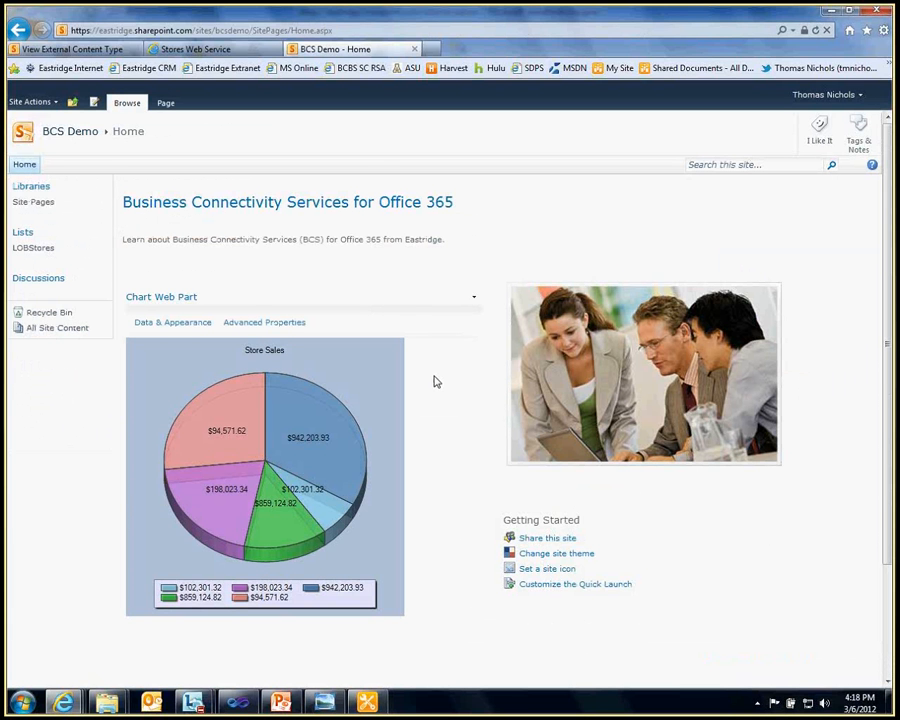
Step: Review the finished Store Sales chart on the home page and open the LOBStores list
scroll(434, 381, "down", 1)
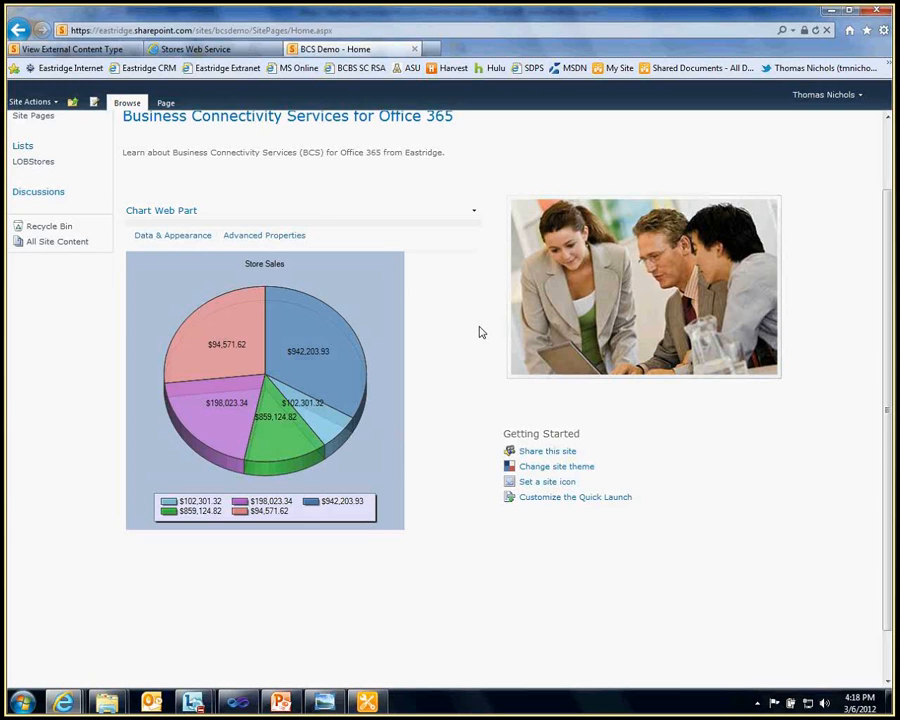
scroll(479, 332, "up", 1)
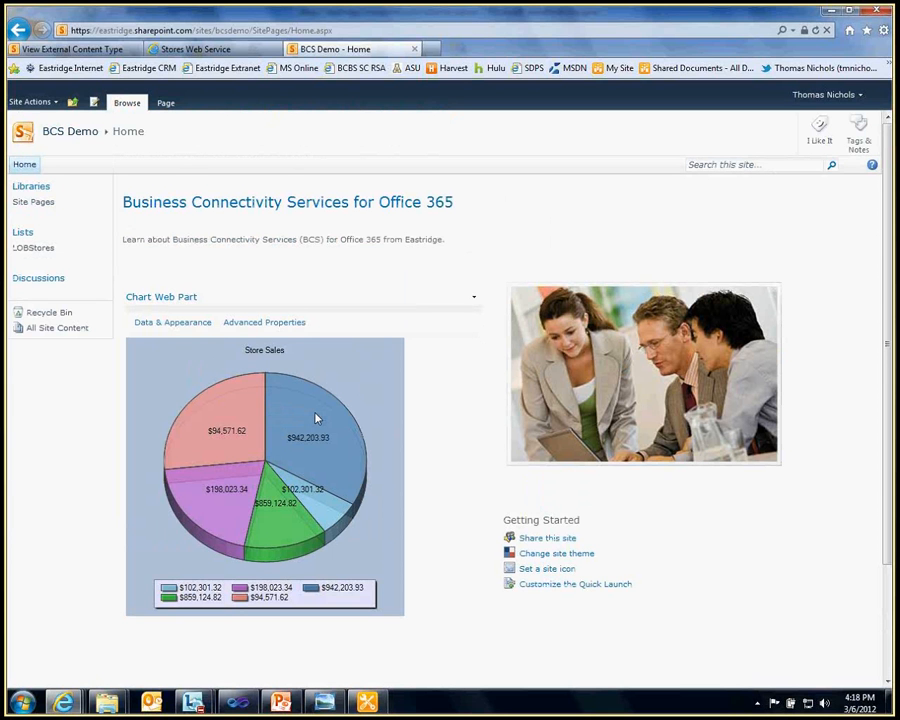
left_click(201, 374)
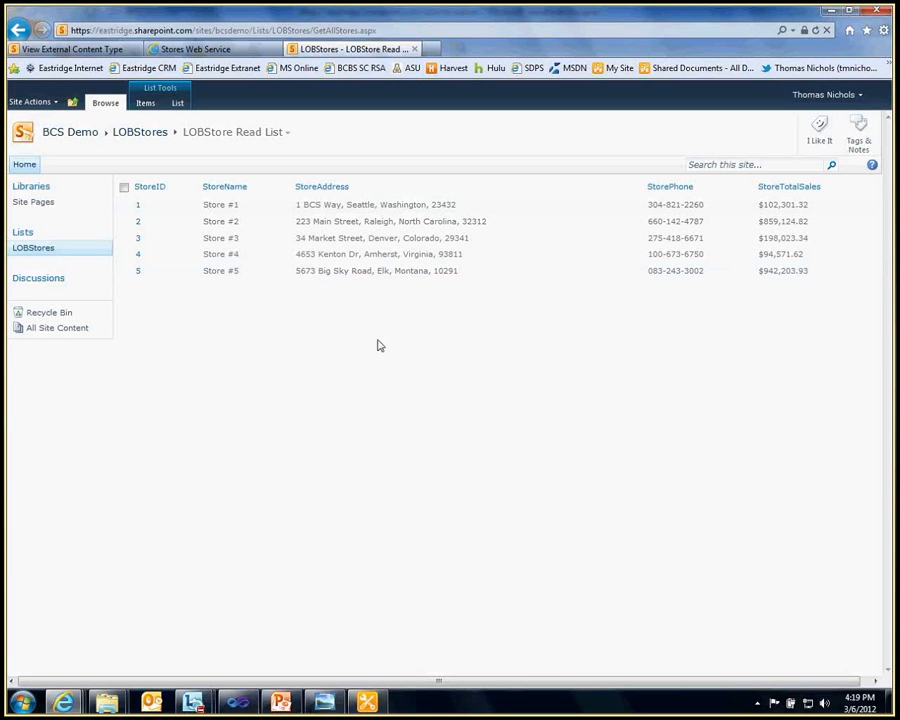
Step: Switch to Visual Studio, open IStores.cs and expand the BCS CUD Operations region
left_click(240, 704)
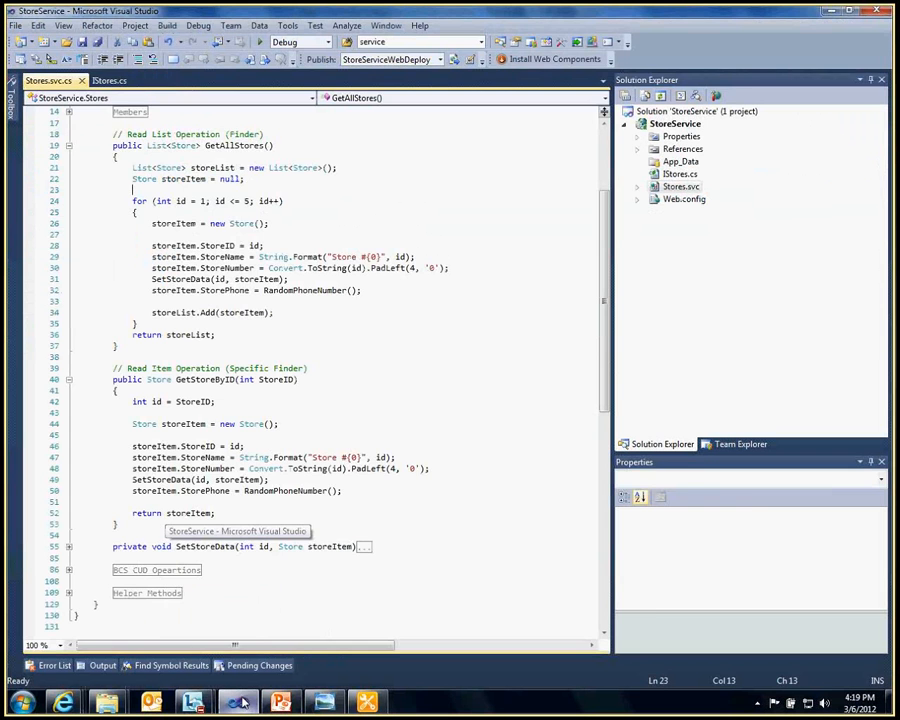
double_click(678, 174)
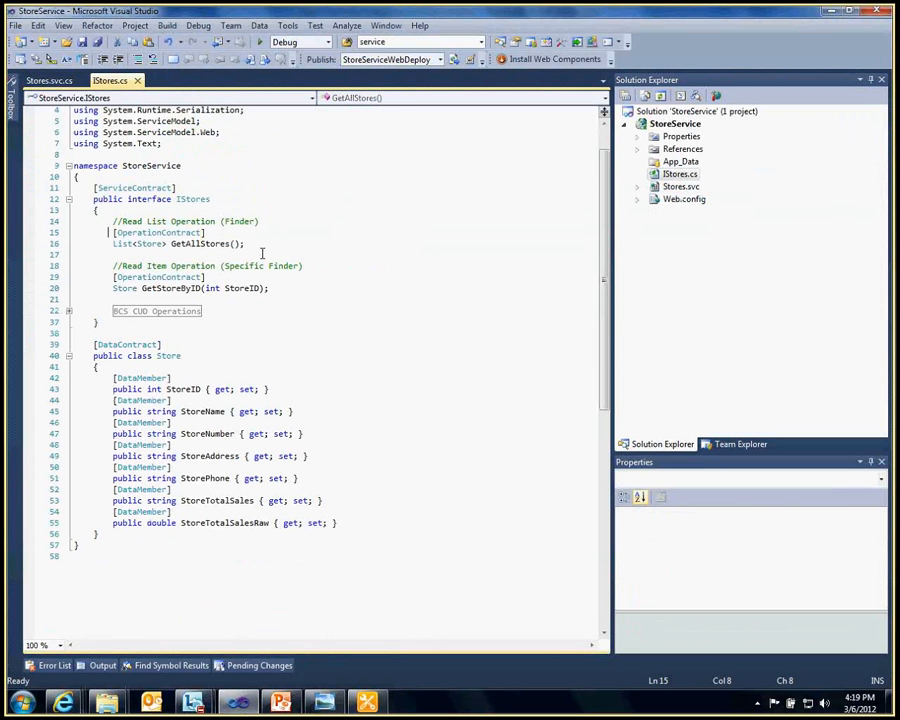
left_click(68, 311)
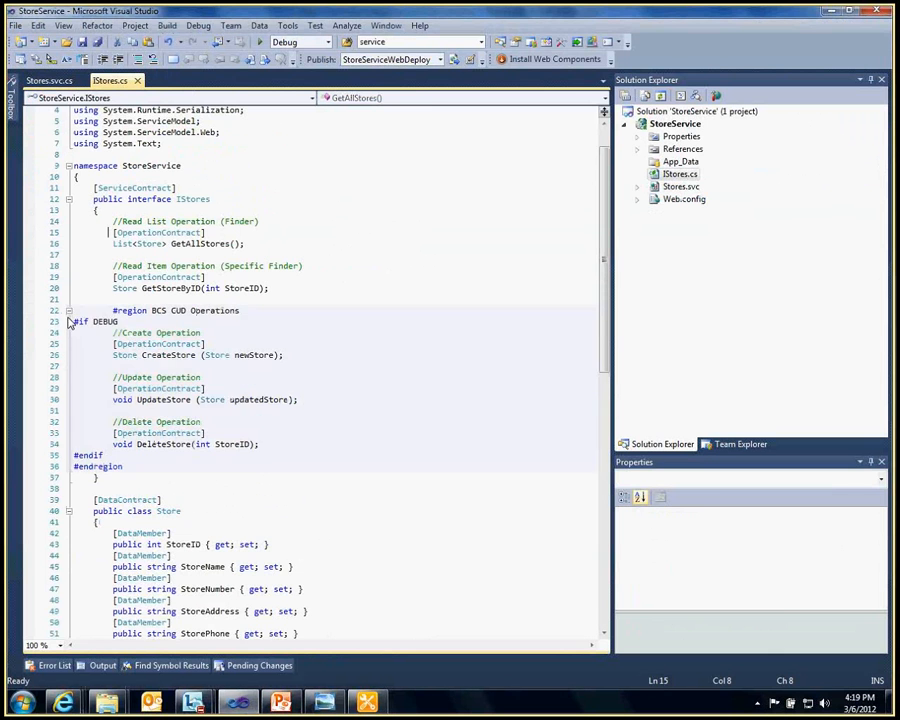
Step: Examine the parameters and return types of the CreateStore, UpdateStore and DeleteStore operations in IStores.cs
left_click(293, 318)
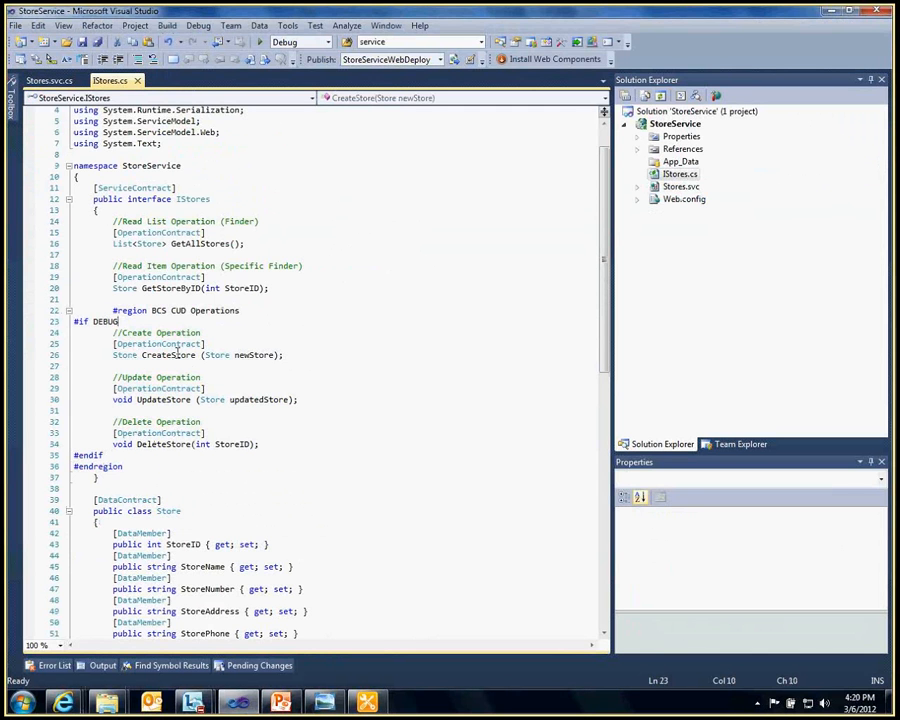
double_click(258, 355)
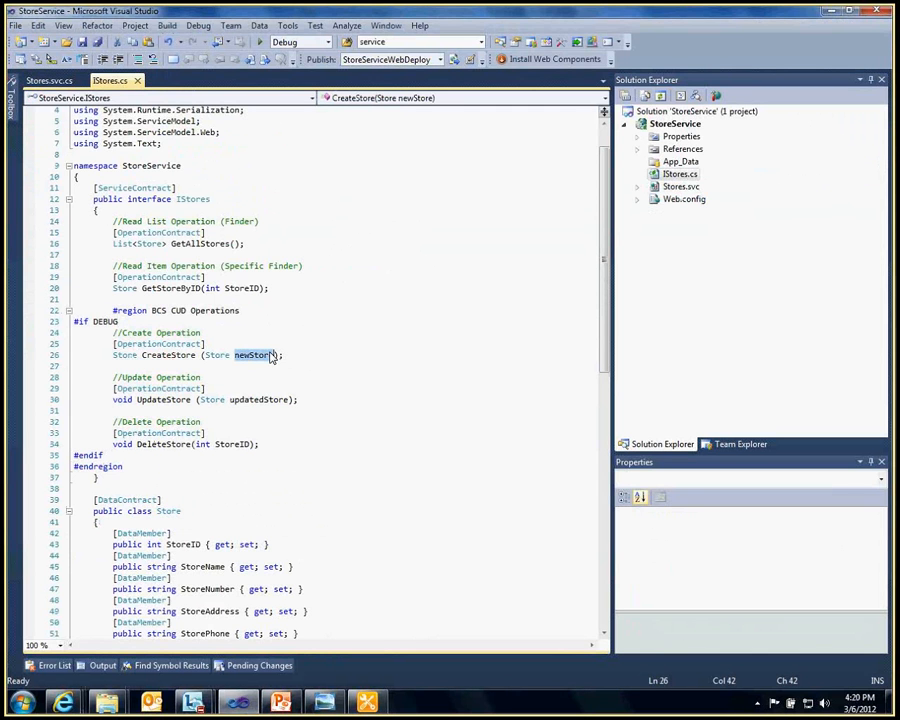
double_click(166, 400)
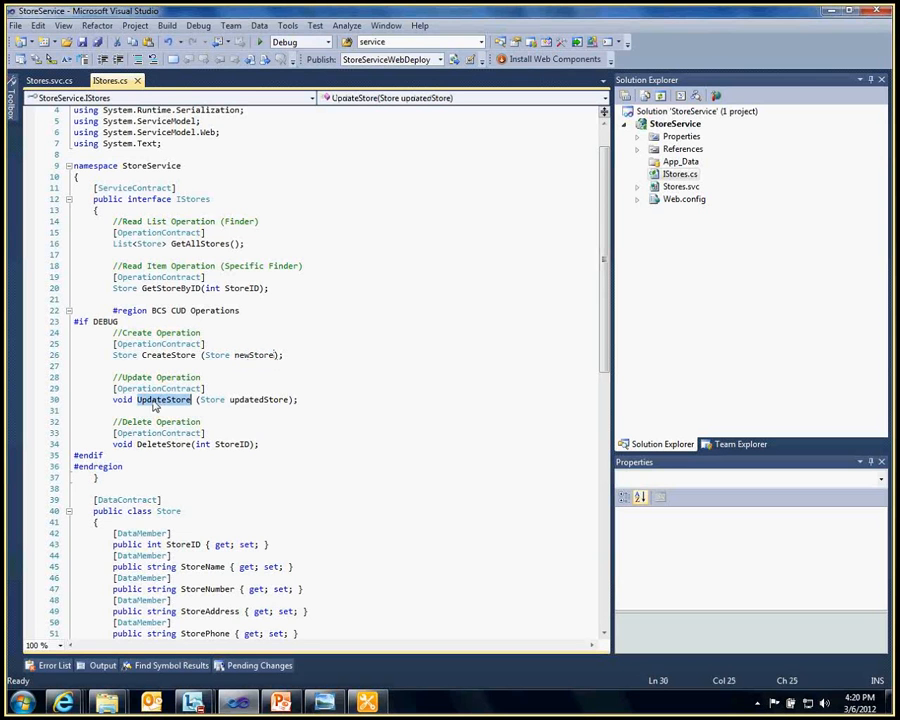
left_click(232, 400)
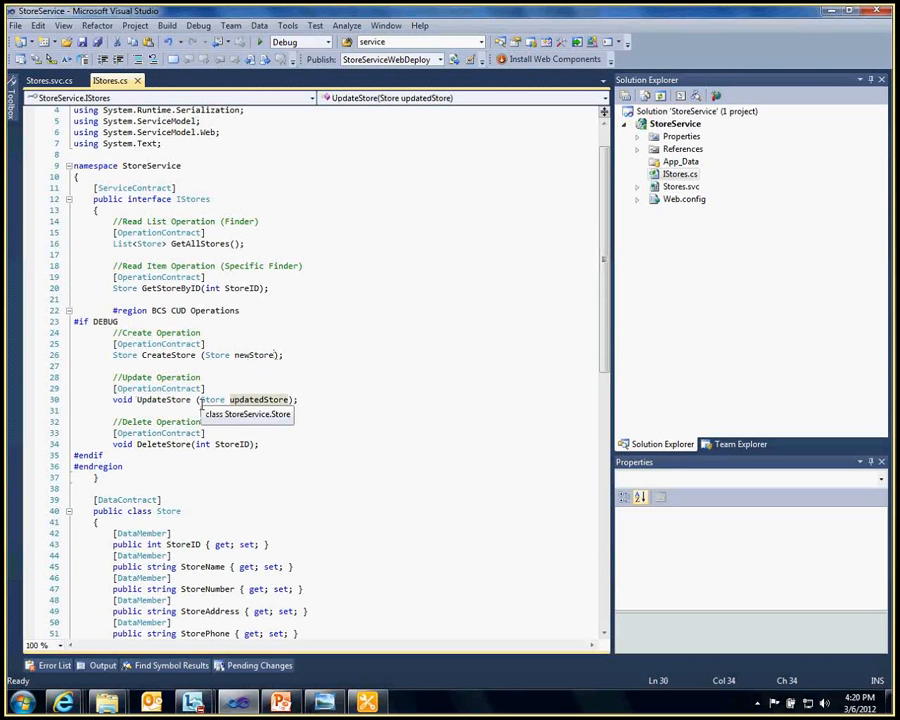
double_click(229, 444)
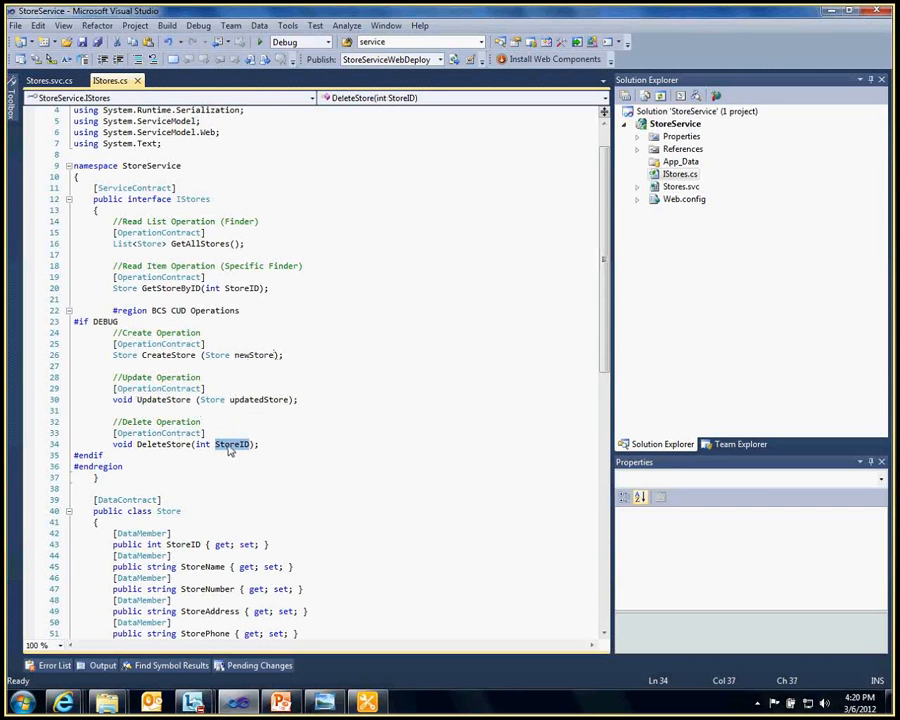
double_click(125, 444)
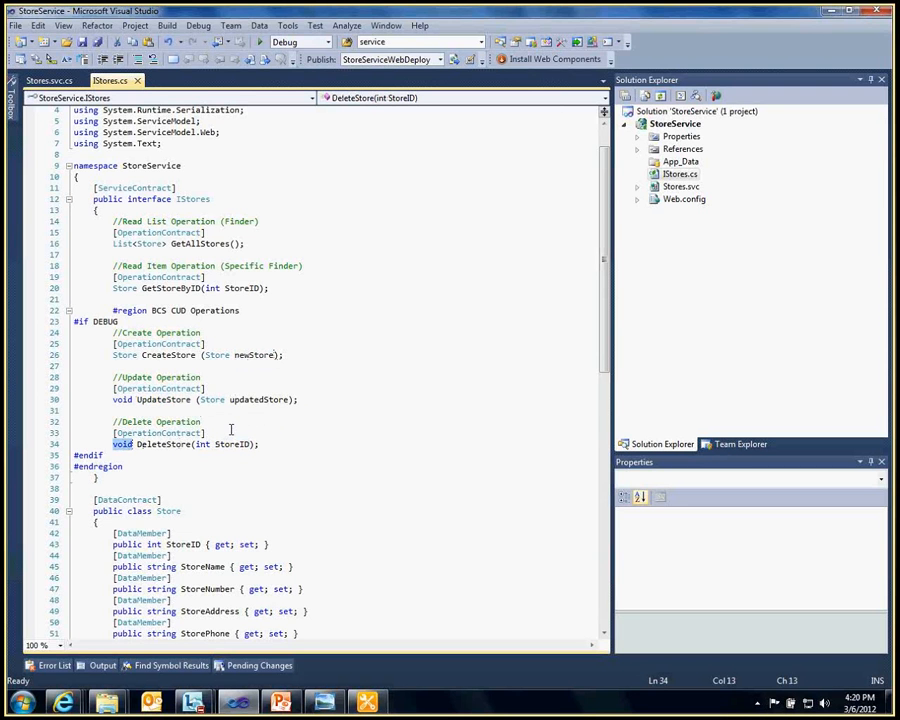
left_click(231, 431)
Step: Switch to SharePoint Designer and view the new-operation options for GetStoreByID in LOBStore's operations design view
left_click(367, 703)
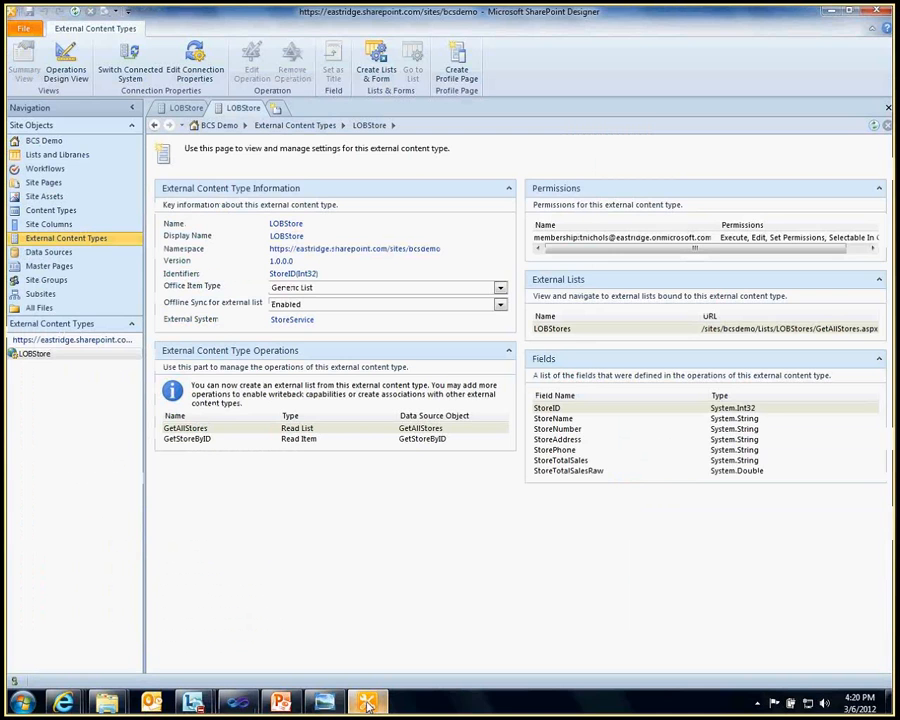
left_click(68, 68)
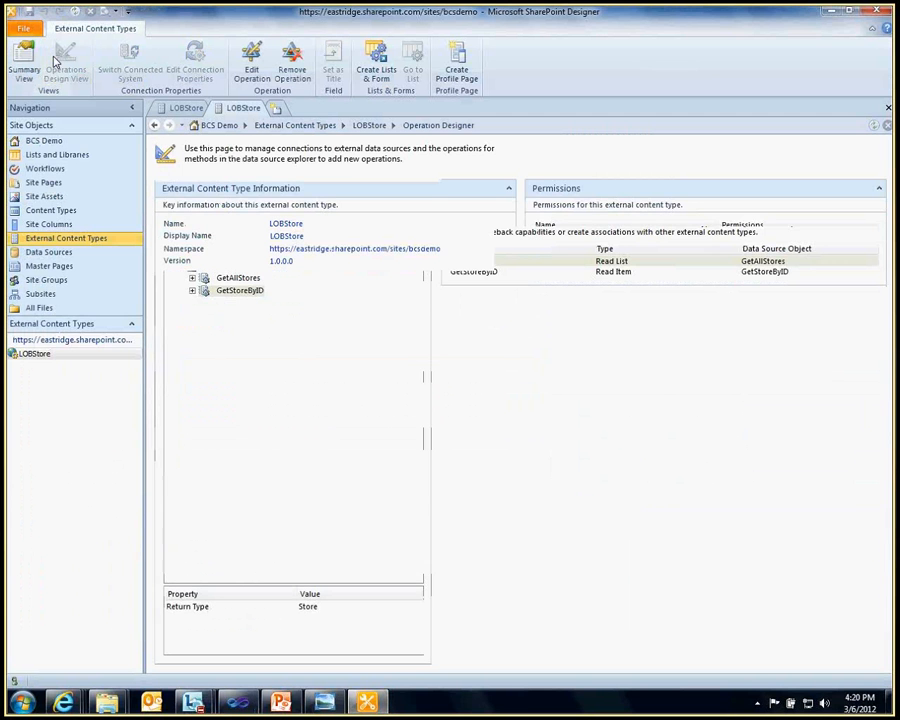
right_click(252, 292)
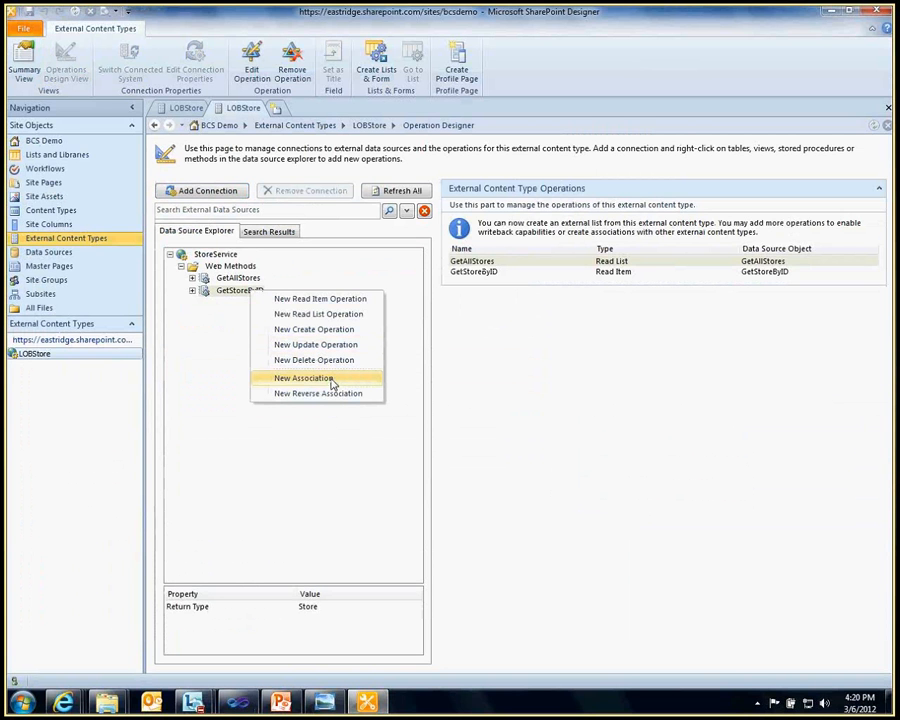
left_click(210, 364)
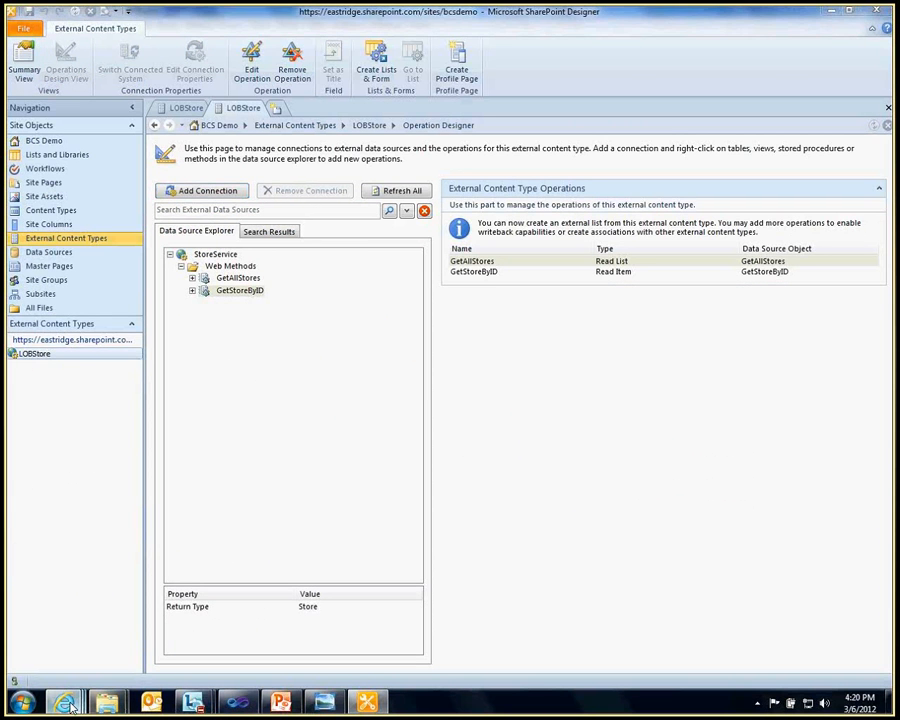
Step: Switch back to Internet Explorer and view the LOBStores list
mouse_move(63, 702)
mouse_move(117, 627)
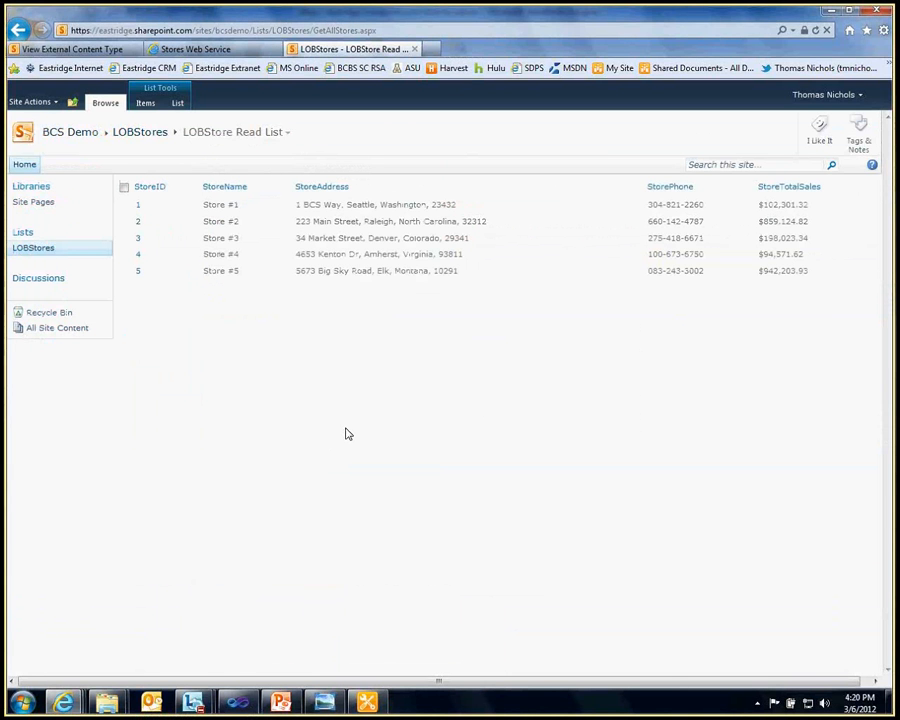
left_click(195, 703)
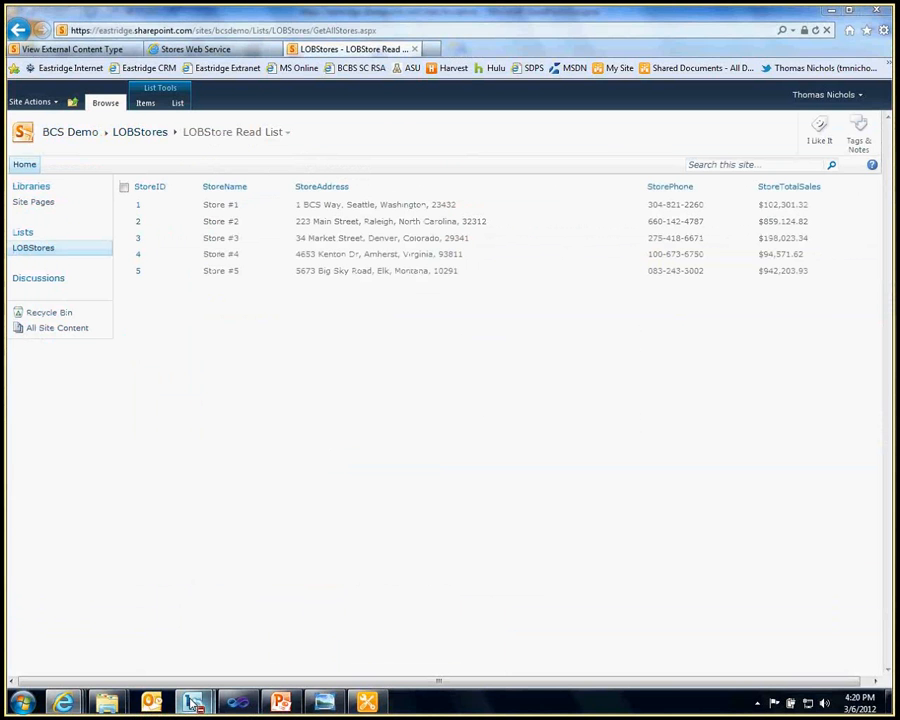
Step: Switch to PowerPoint, present the closing Questions slide full screen and end the slide show
left_click(286, 703)
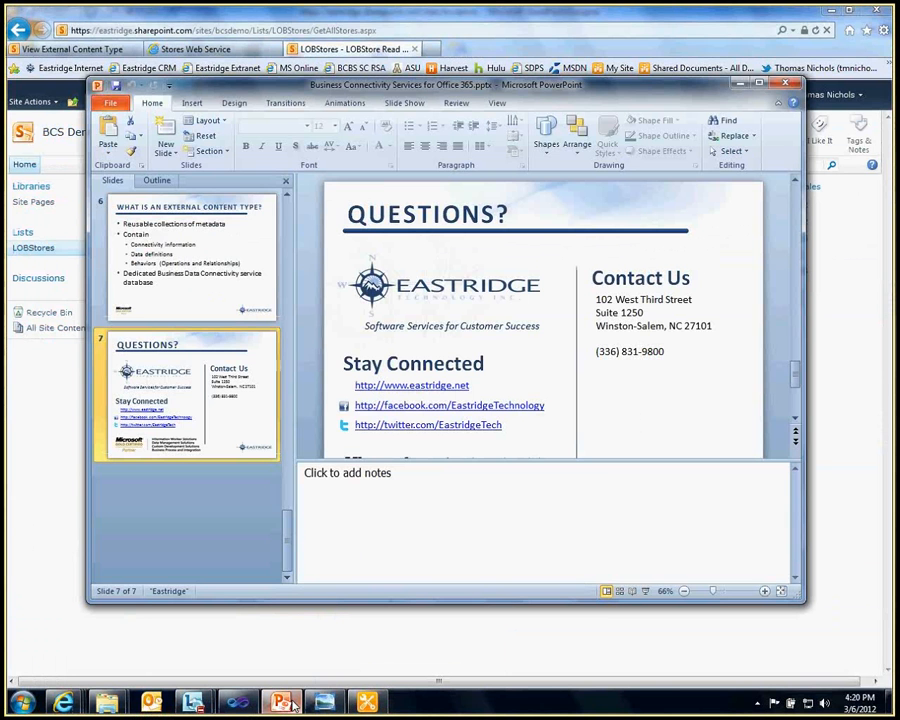
left_click(645, 591)
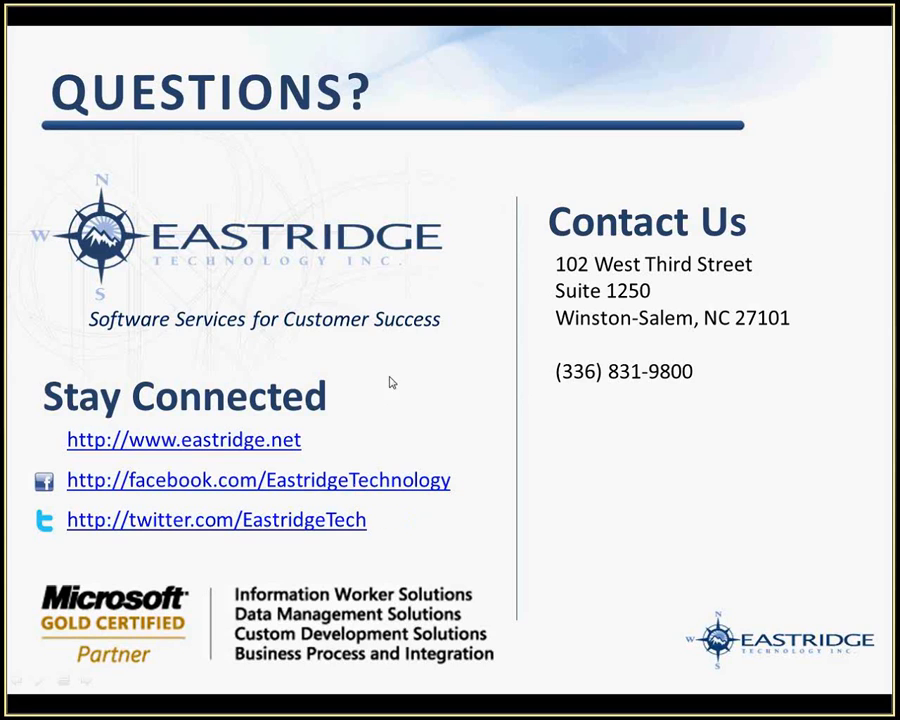
key("Escape")
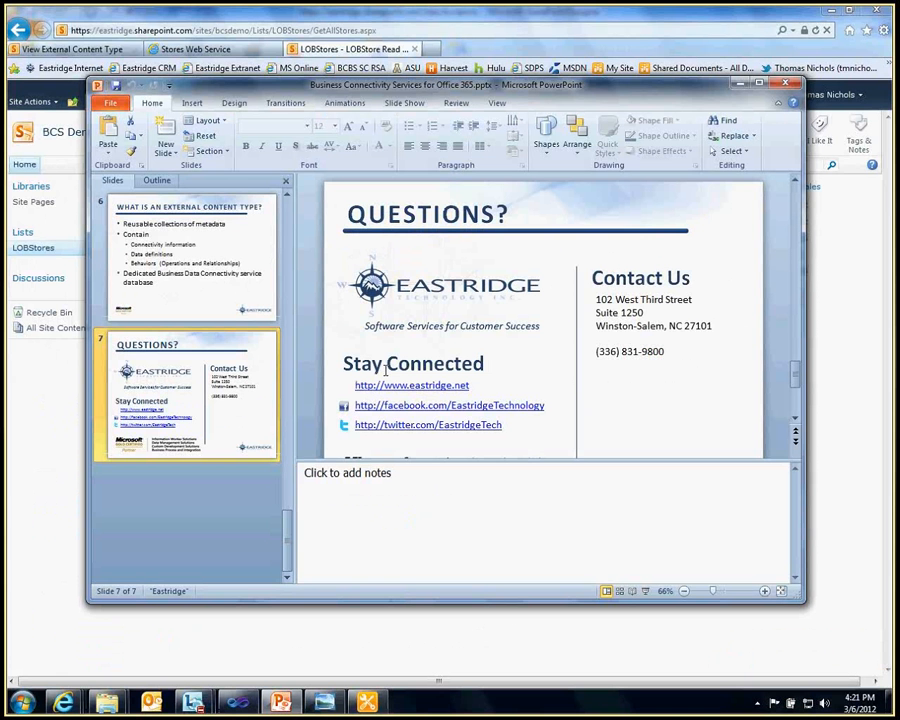